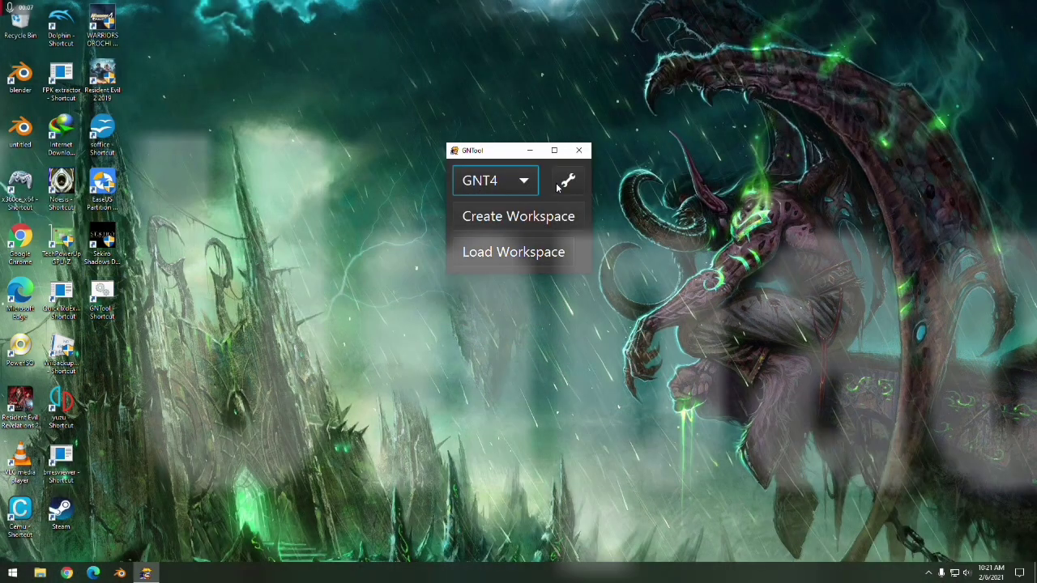
- Start the FPK Unpacker (Wii) tool and browse for the original FPK file in the kamen rider chou folder on drive D
left_click(565, 182)
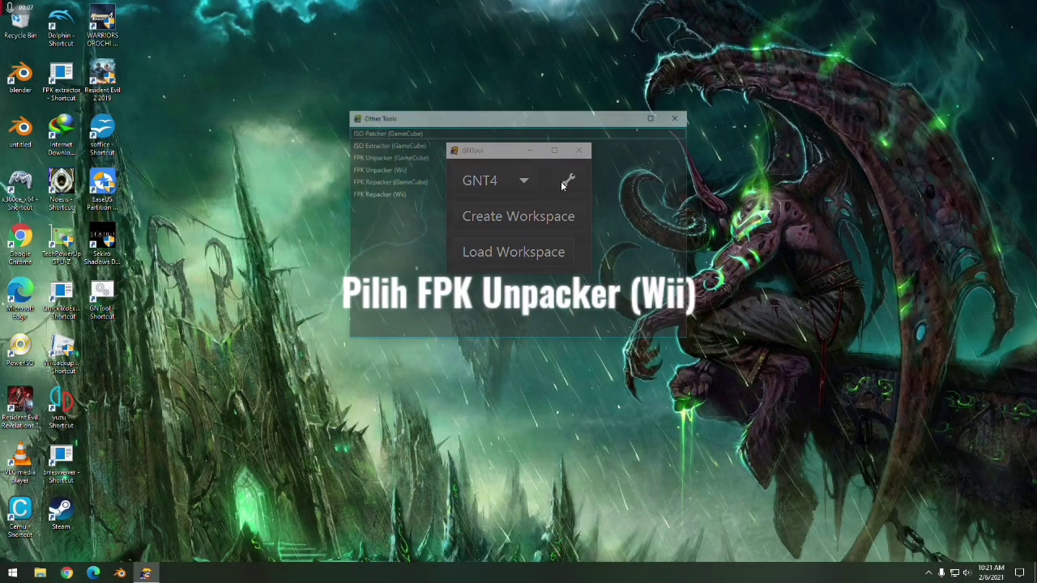
left_click(396, 172)
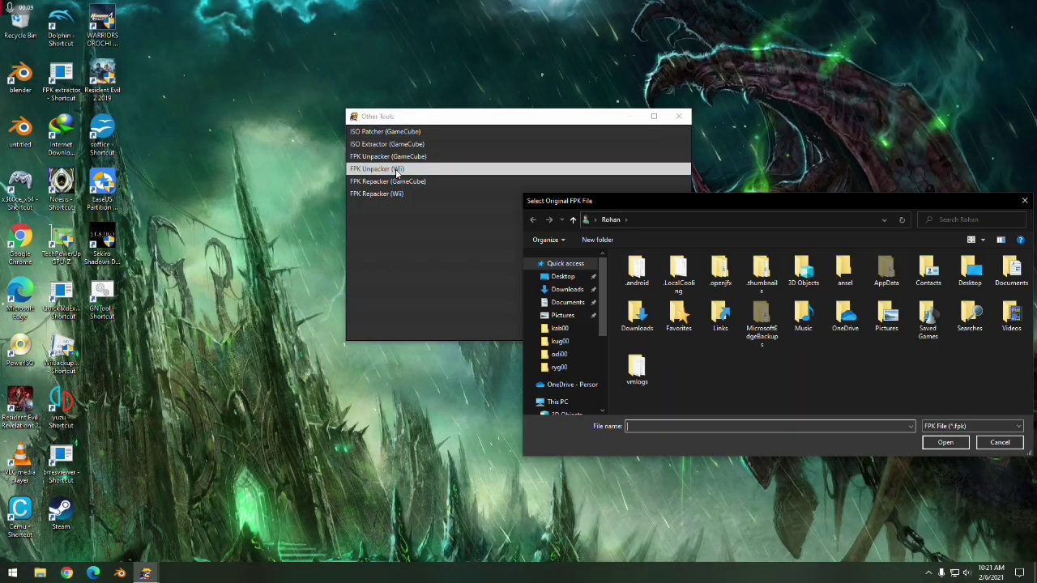
left_click_drag(614, 203, 559, 104)
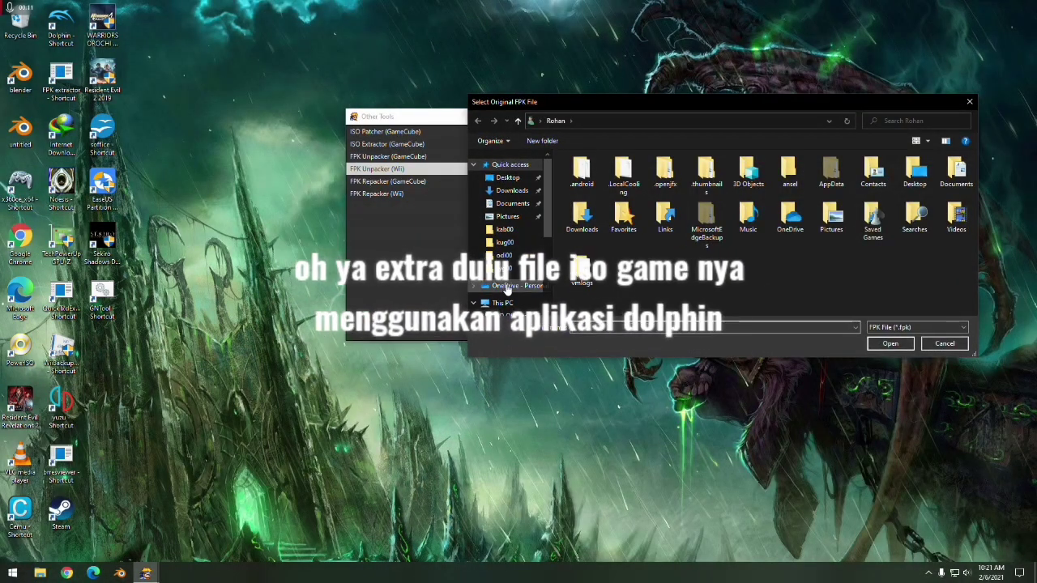
scroll(547, 226, "down", 3)
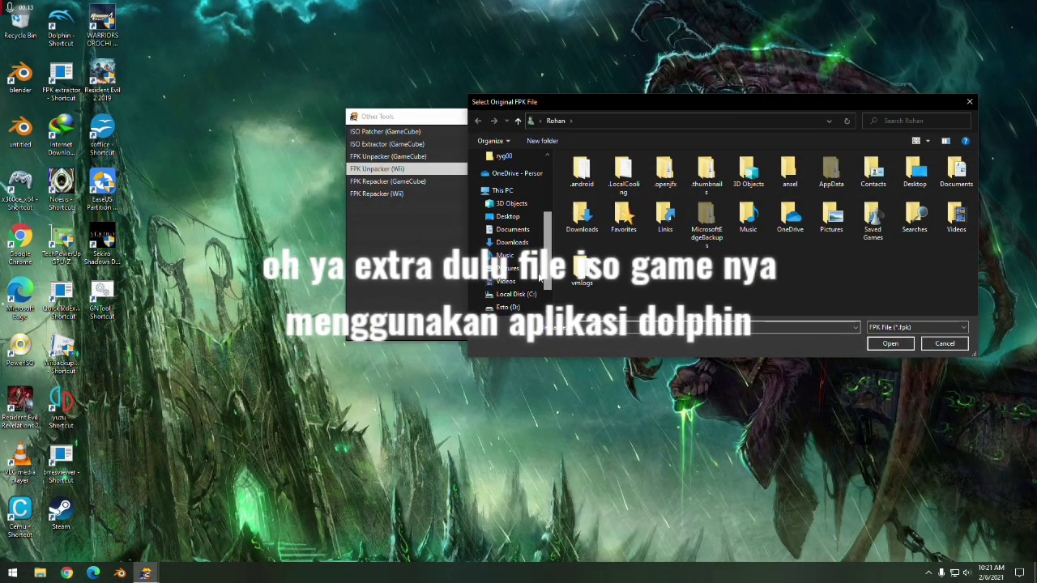
left_click(505, 307)
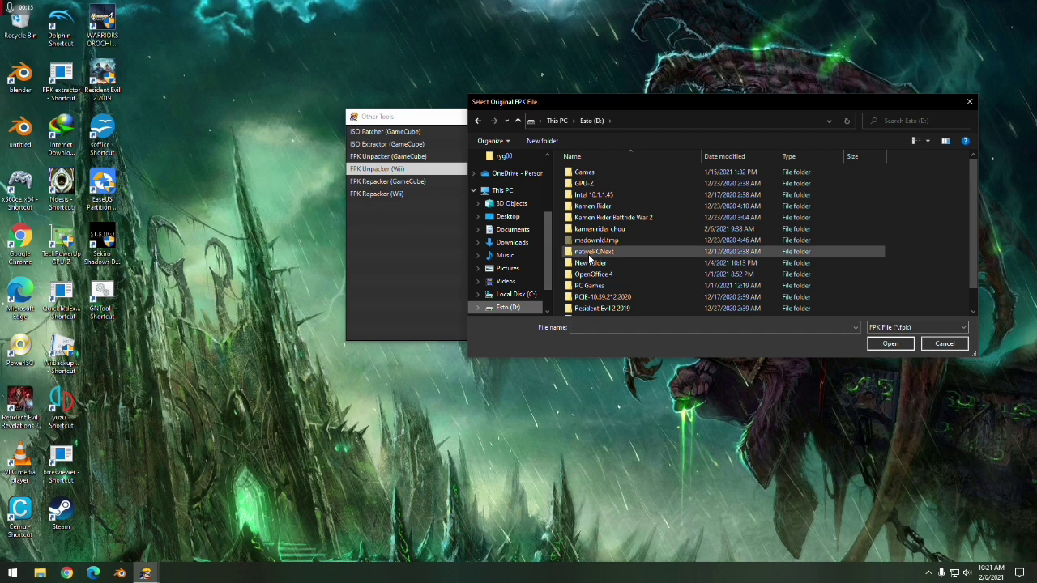
left_click(597, 230)
double_click(597, 229)
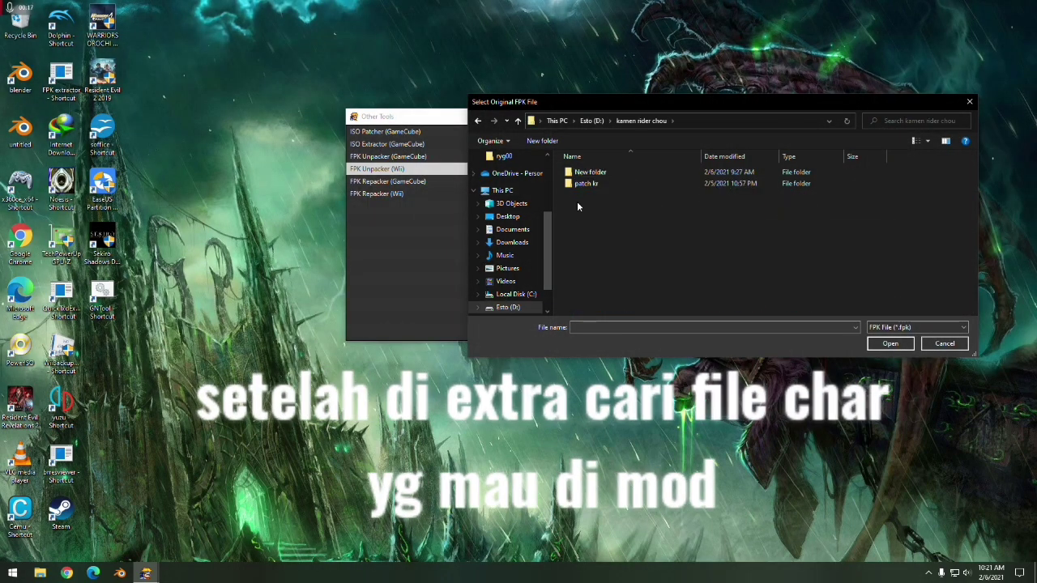
- Go through patch kr, New folder, DATA, files, fpack and chr to the kab00 character folder
double_click(582, 184)
double_click(588, 205)
double_click(582, 173)
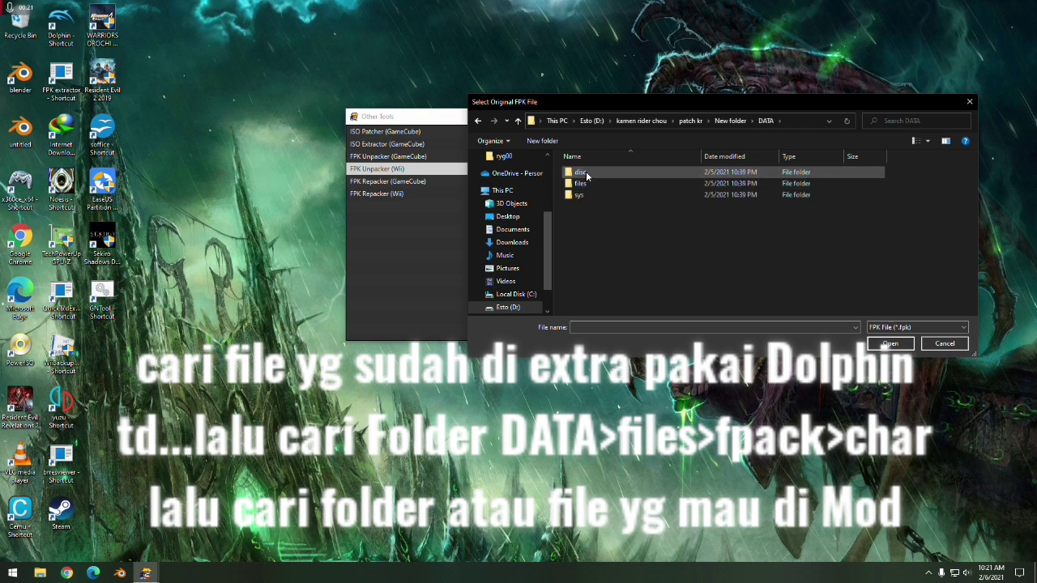
double_click(585, 183)
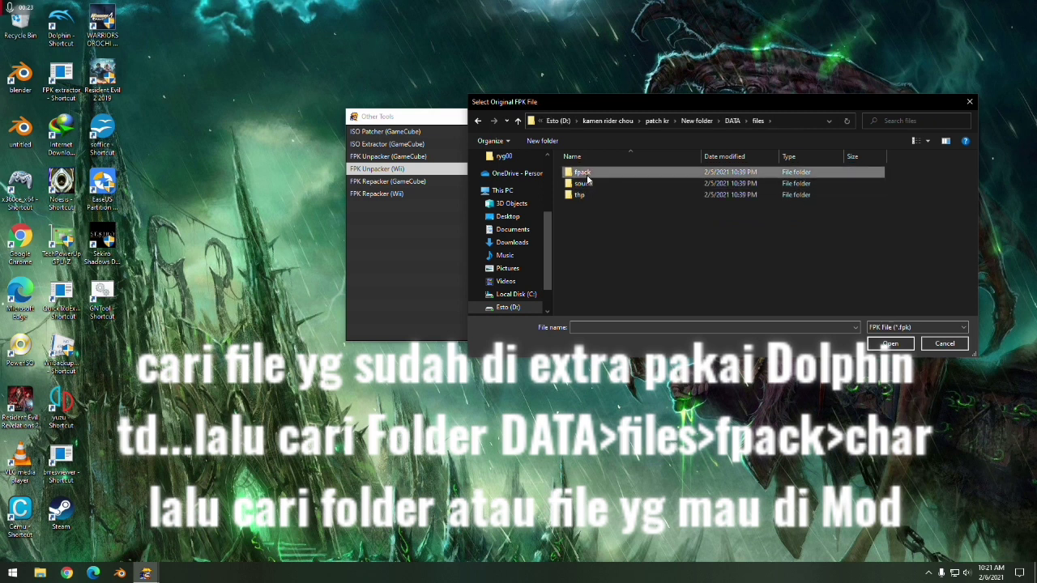
double_click(585, 173)
double_click(581, 194)
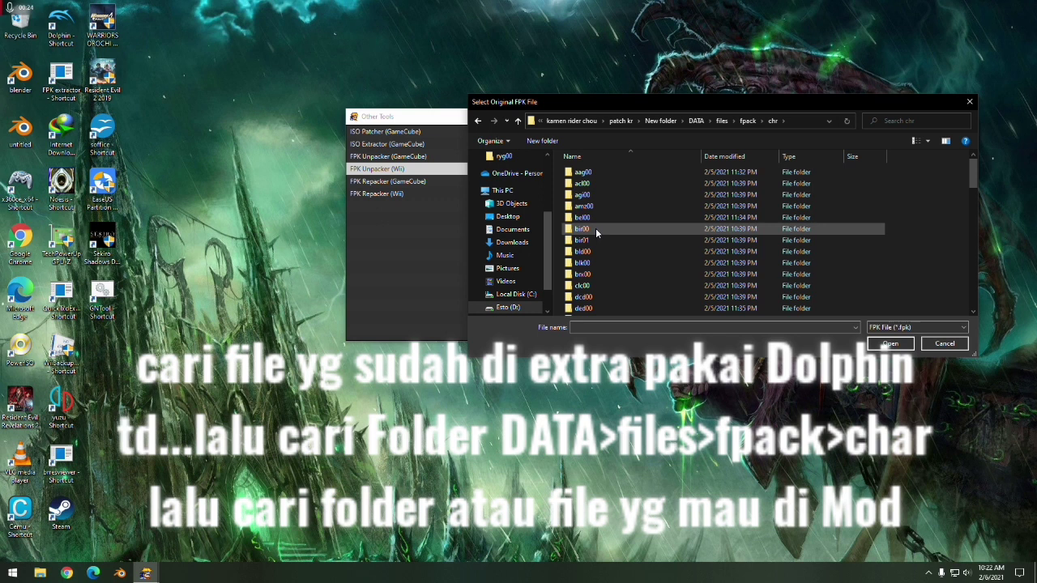
scroll(595, 230, "down", 1)
scroll(596, 230, "down", 5)
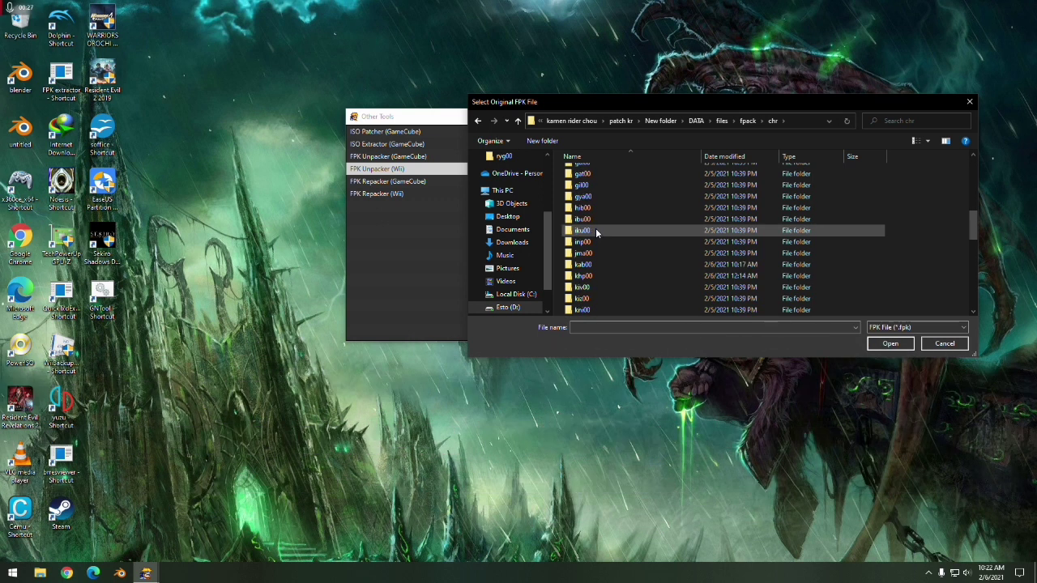
double_click(588, 266)
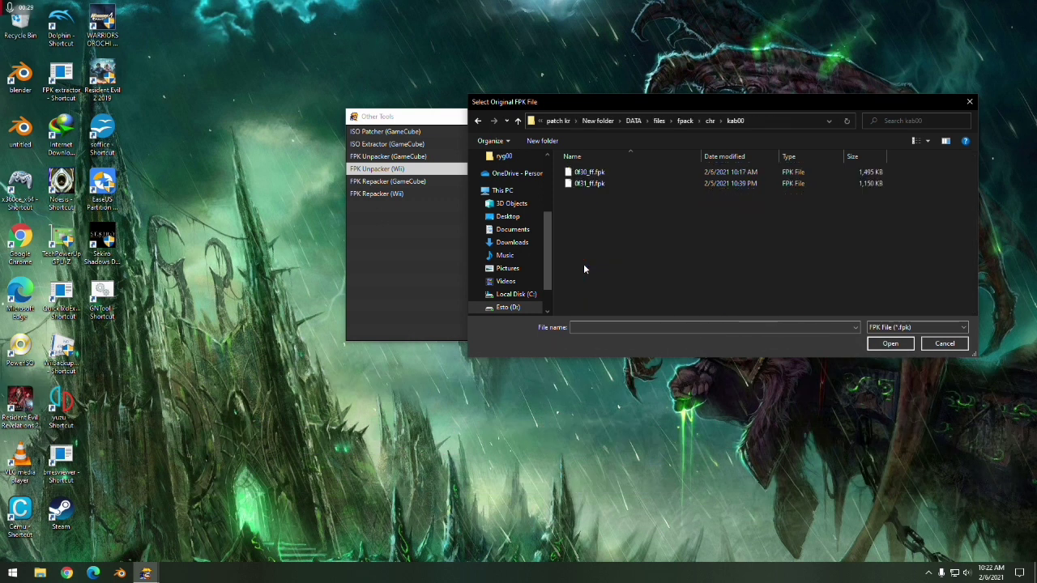
- Unpack 0f31_ff.fpk, using the kab00 folder as the output workspace directory
left_click(590, 187)
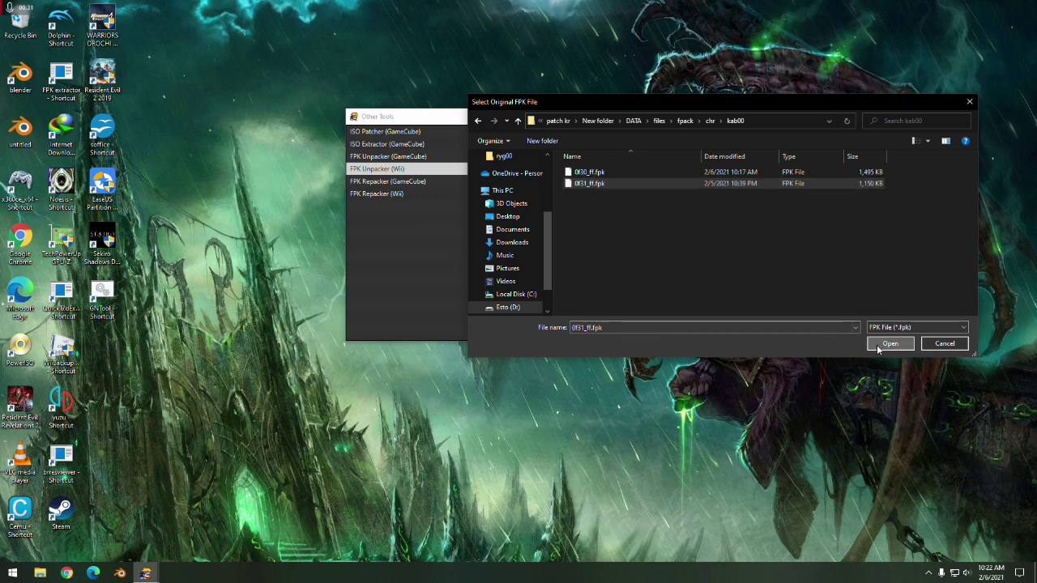
left_click(890, 344)
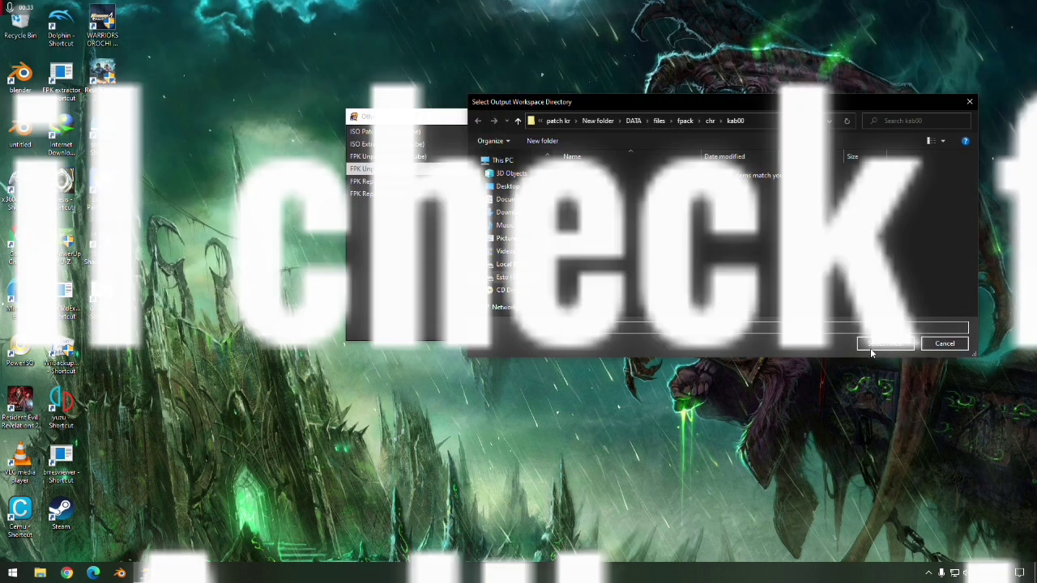
left_click(871, 343)
left_click(601, 242)
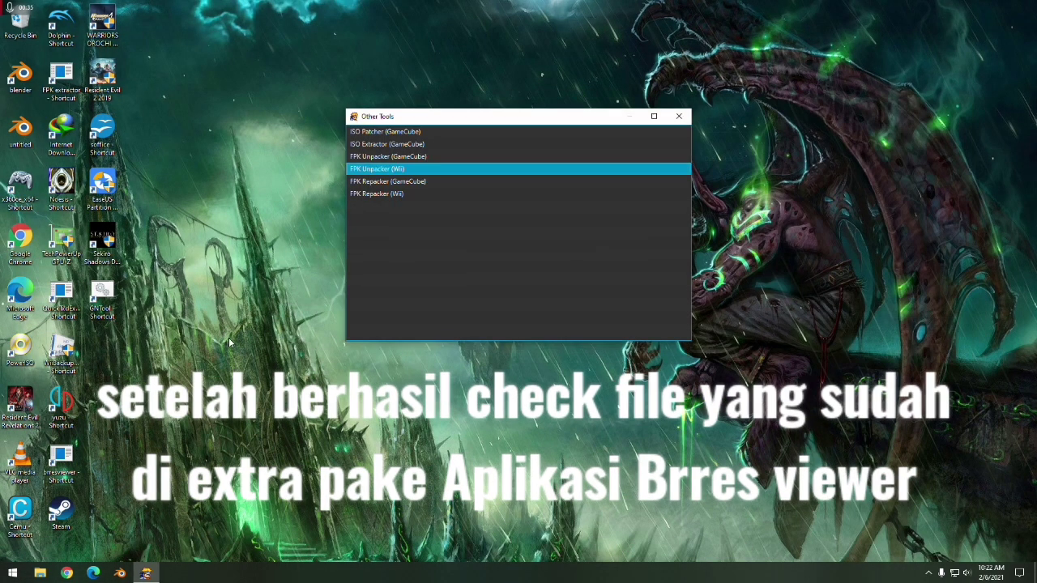
- Switch to BRRES Viewer and load the unpacked 0000.brres from the kab01 folder inside kab00\chr
double_click(79, 461)
left_click(11, 22)
left_click(28, 33)
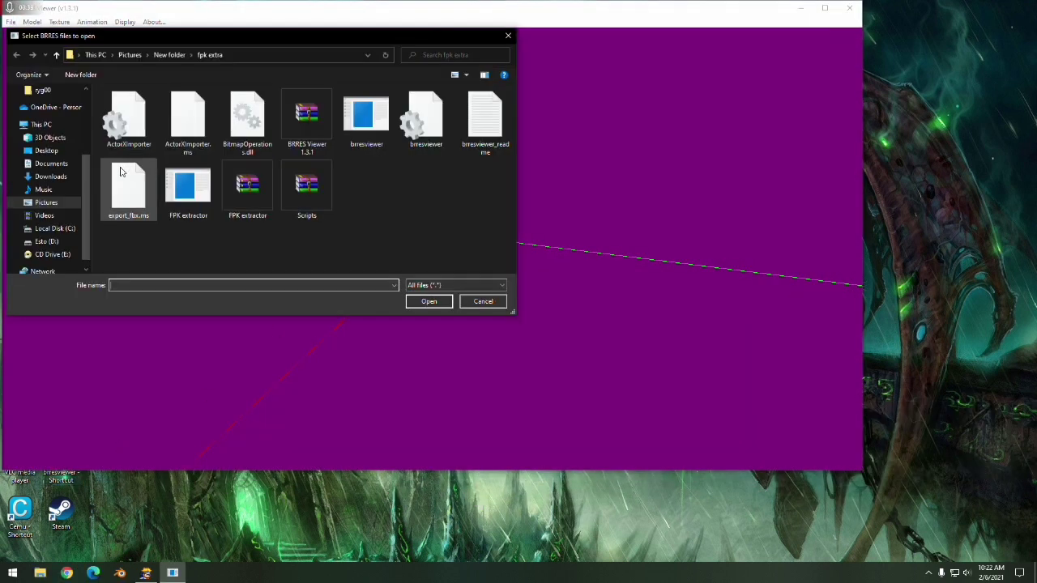
left_click(40, 89)
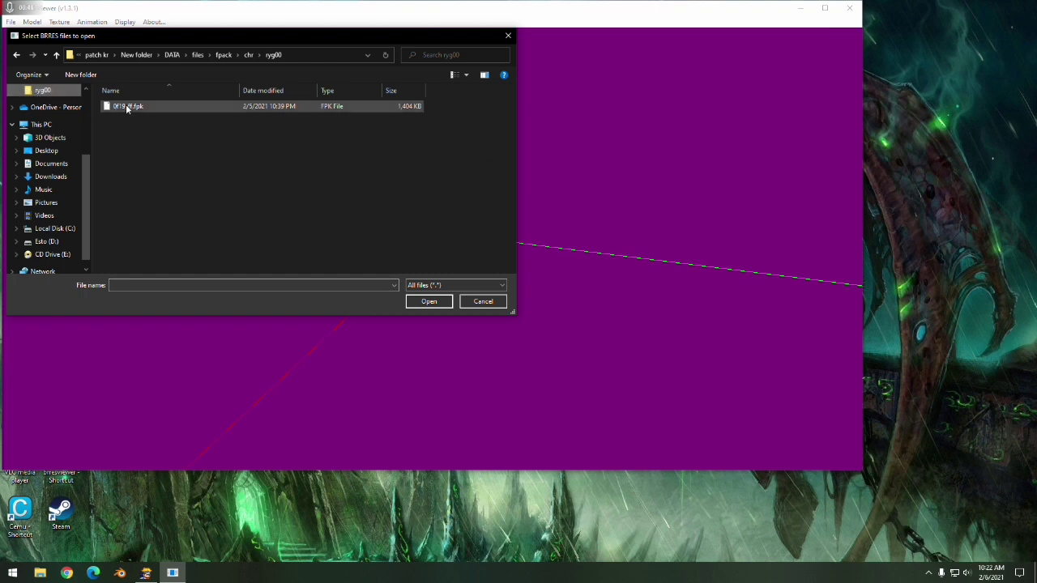
left_click(249, 55)
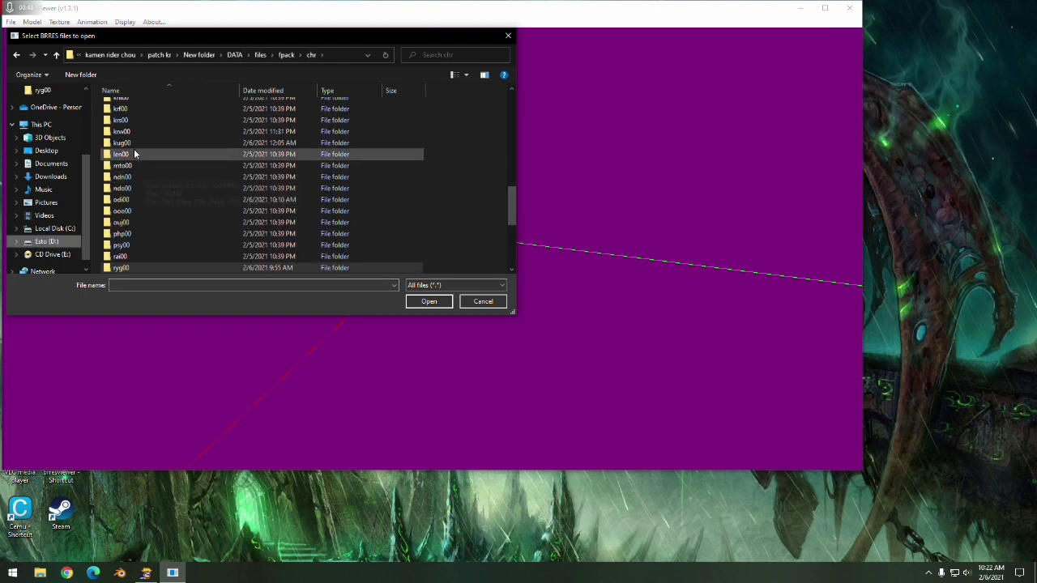
scroll(127, 134, "up", 1)
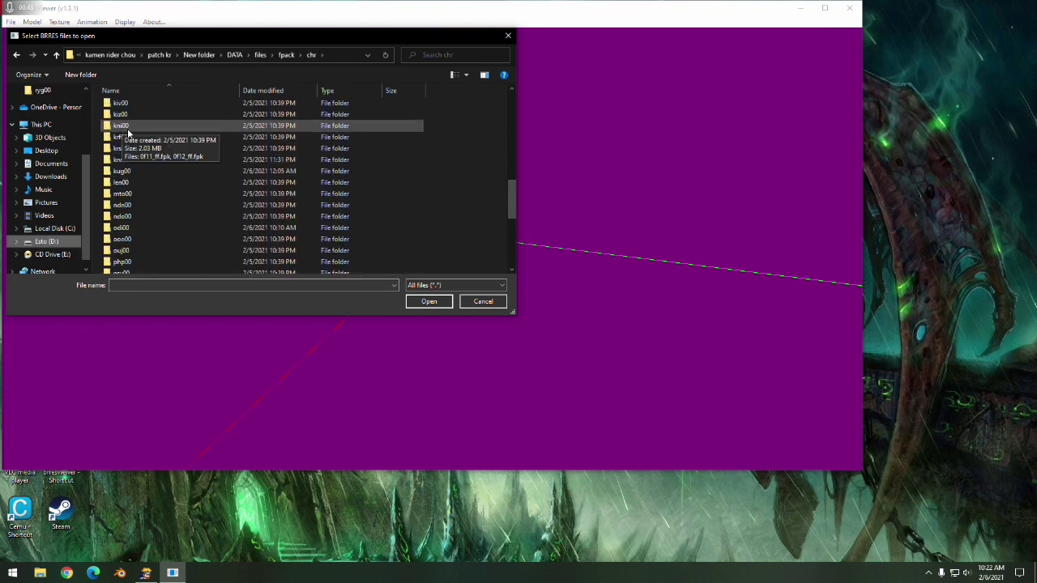
double_click(128, 116)
double_click(127, 118)
double_click(127, 117)
left_click(133, 106)
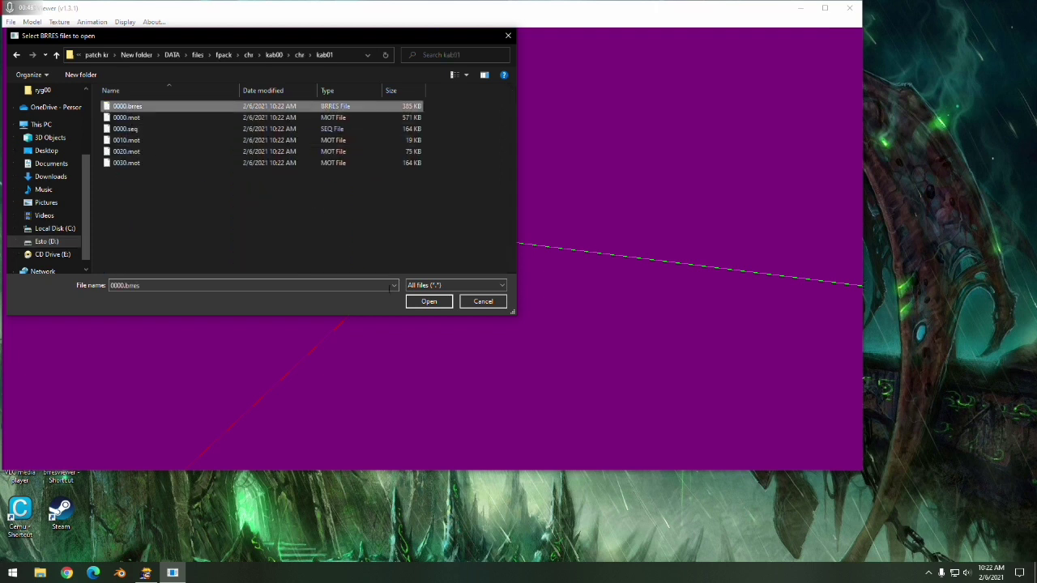
left_click(418, 302)
- Display the 0000 3D model to check which character it is, and close the viewer
left_click(78, 106)
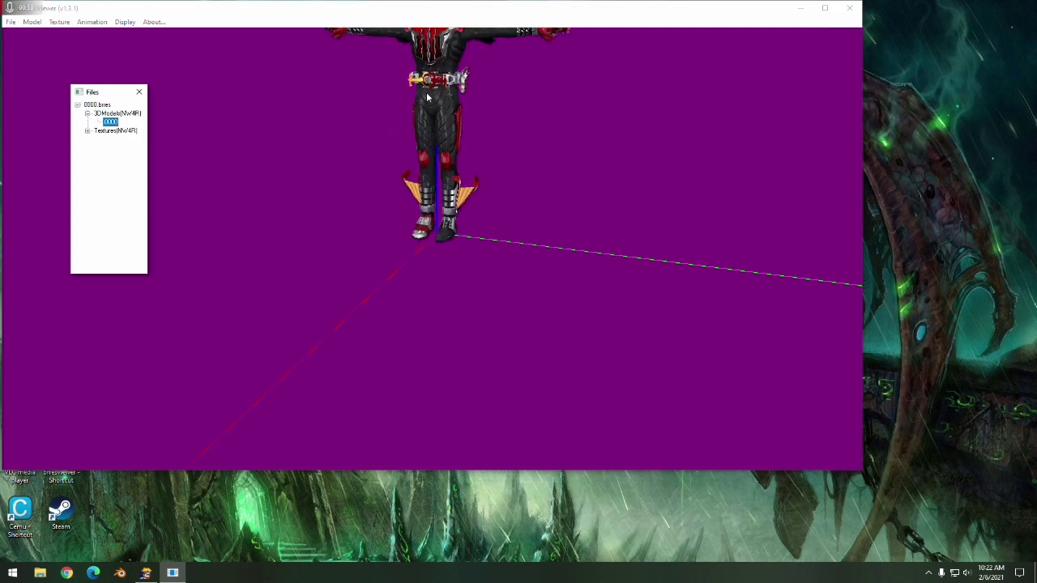
left_click_drag(428, 96, 425, 172)
left_click(848, 9)
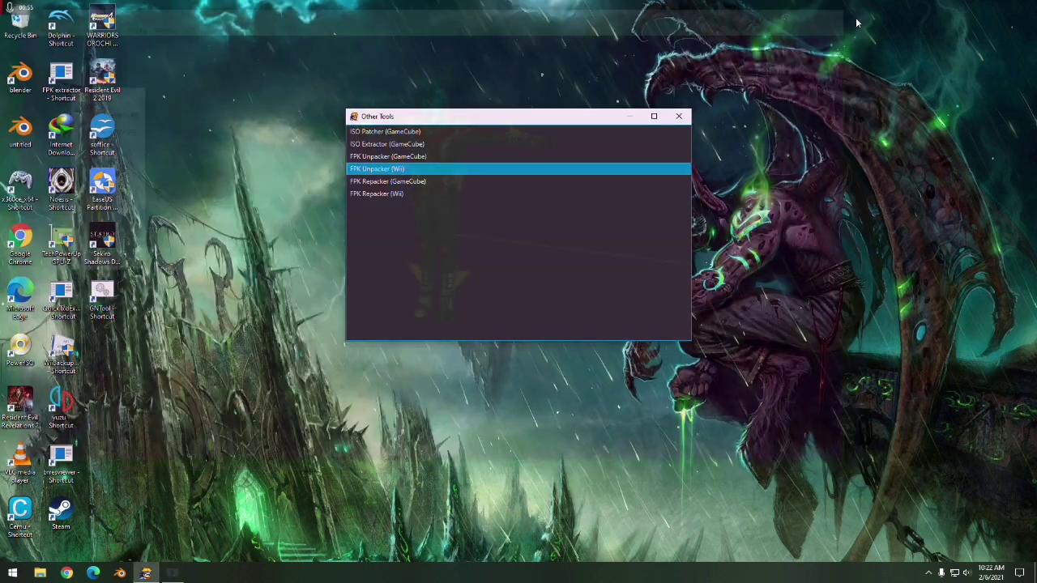
- Switch to File Explorer and browse to the patch kr folder inside kamen rider chou on drive D
left_click(388, 195)
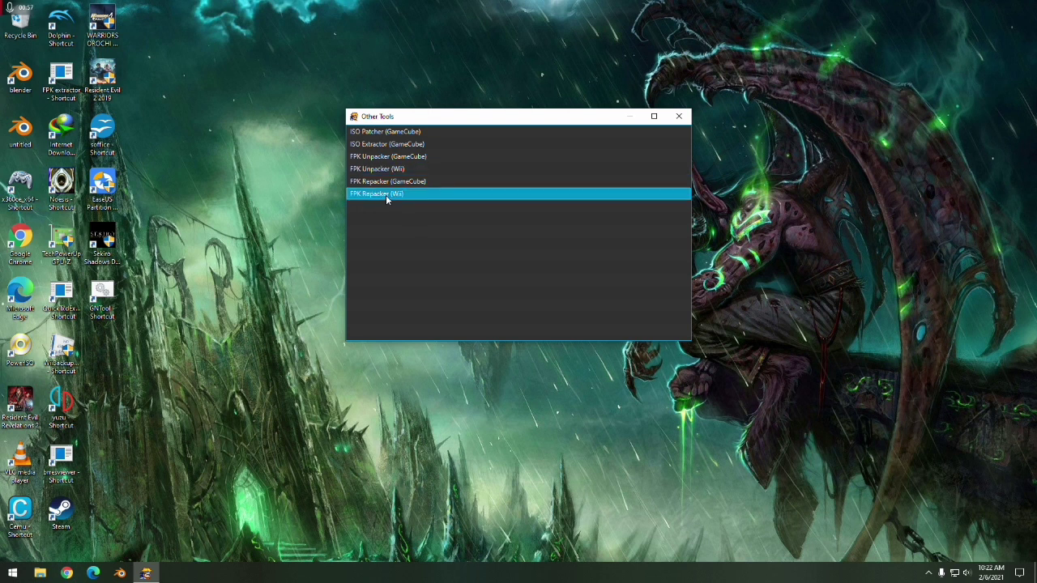
left_click(40, 573)
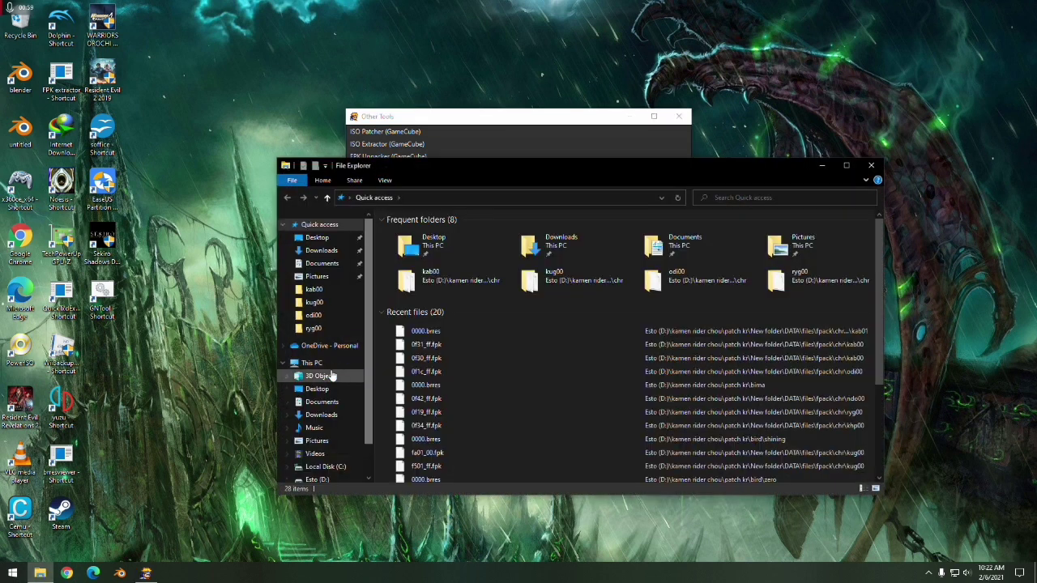
left_click(316, 363)
left_click(538, 348)
double_click(539, 349)
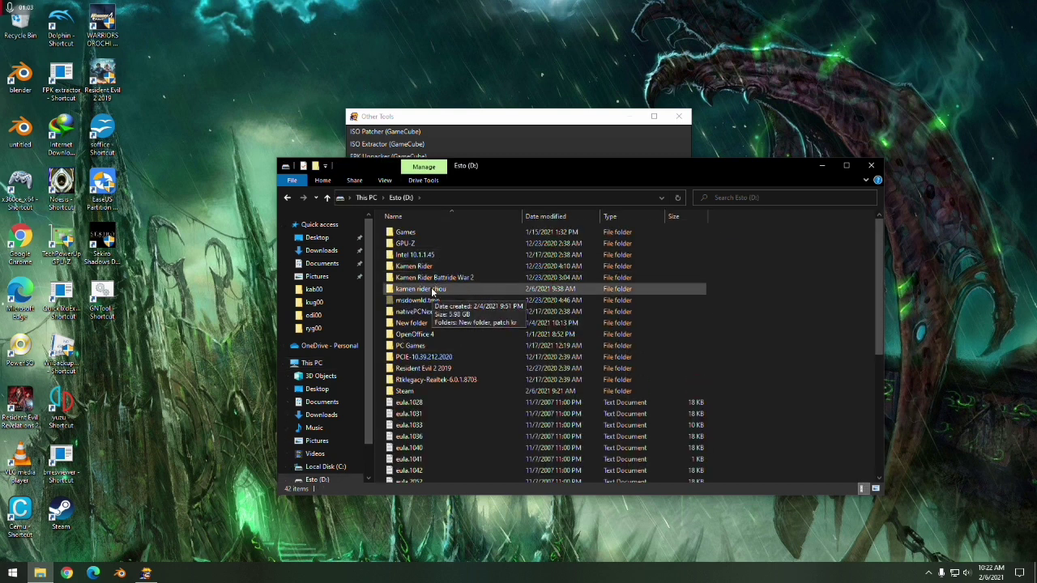
double_click(436, 288)
double_click(409, 243)
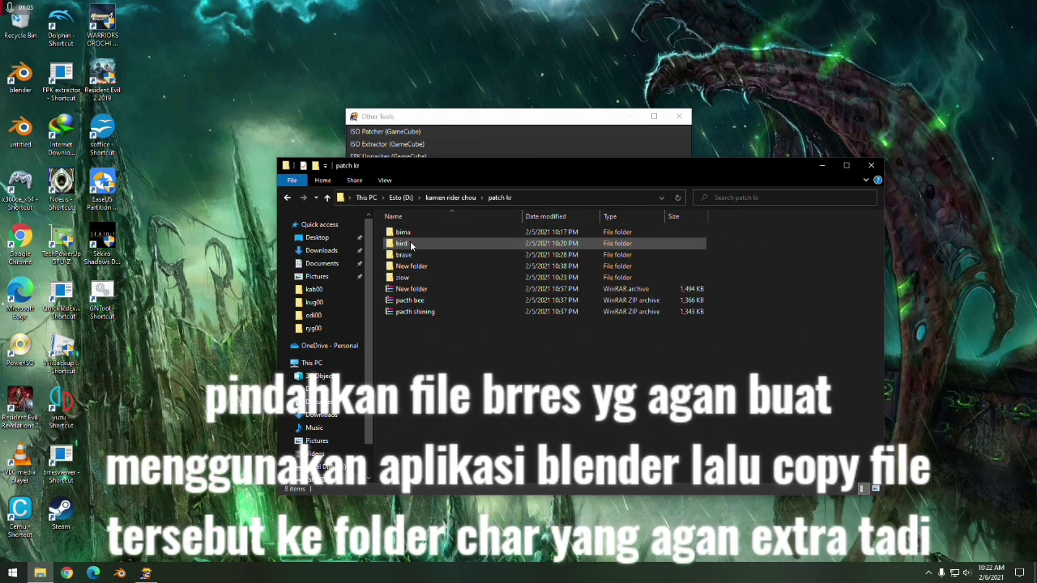
- Copy the modded 0000.brres file from the shining folder inside bird
double_click(412, 243)
double_click(410, 244)
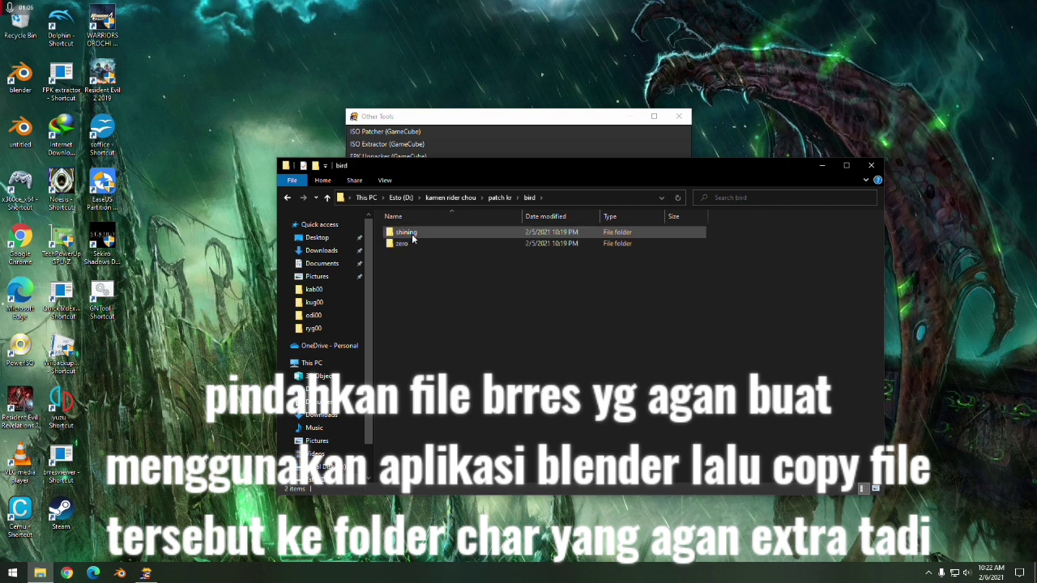
left_click(412, 238)
right_click(413, 236)
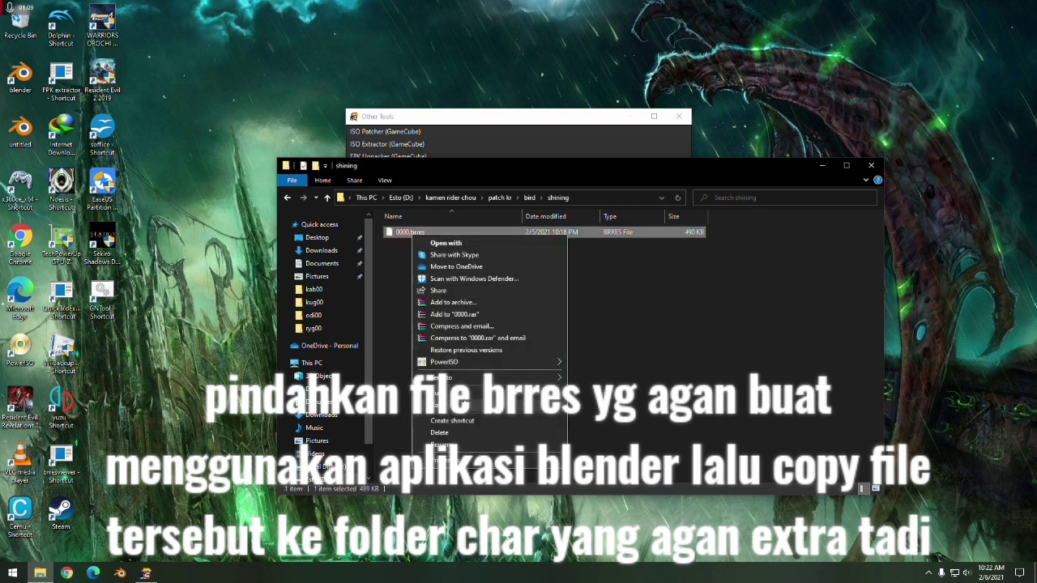
left_click(461, 405)
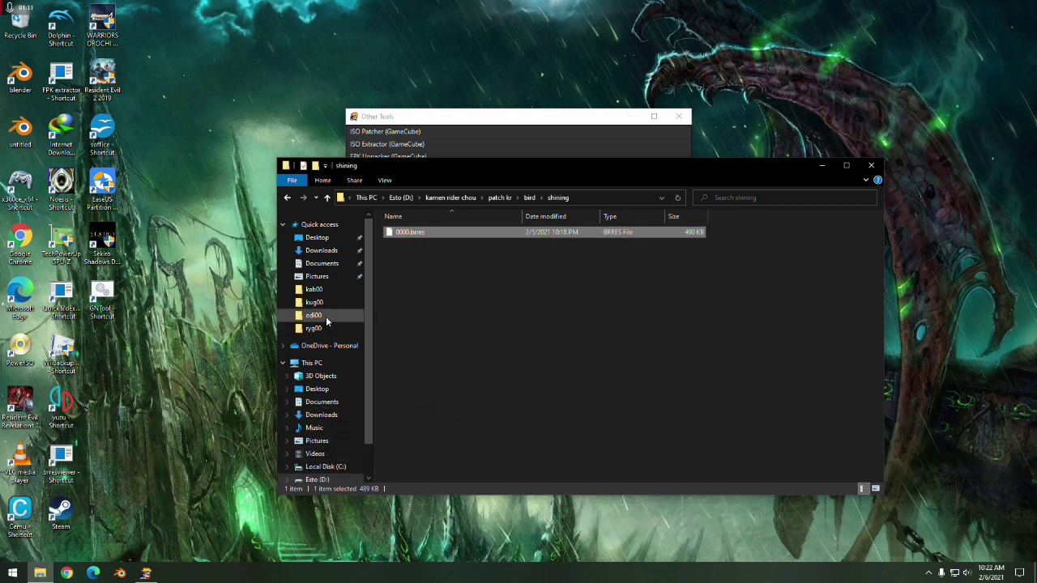
- Paste the copied 0000.brres into kab00\chr\kab01, replacing the existing file, and close File Explorer
left_click(313, 289)
left_click(408, 245)
double_click(408, 244)
double_click(409, 244)
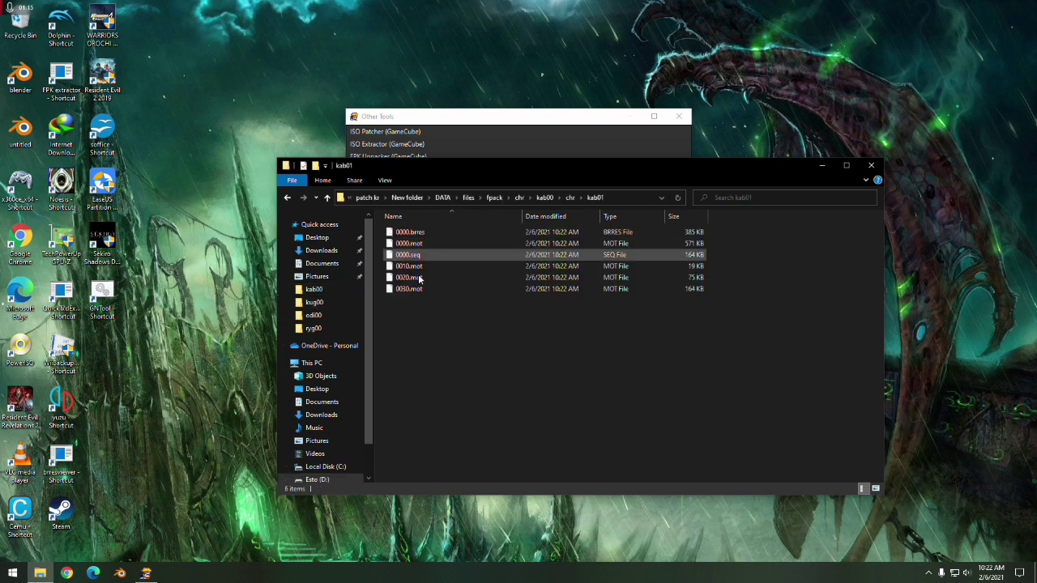
right_click(425, 317)
left_click(450, 404)
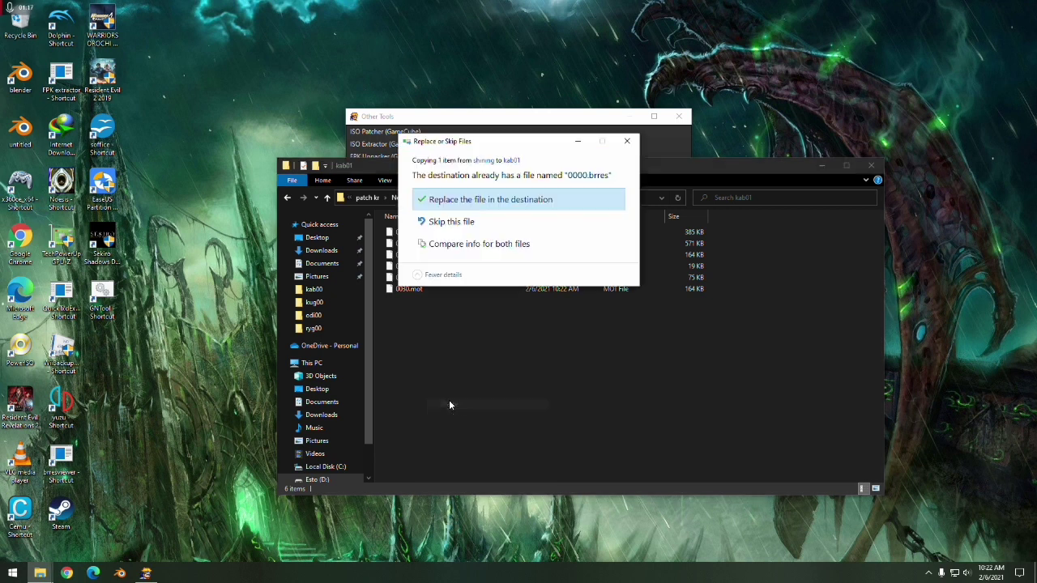
left_click(458, 201)
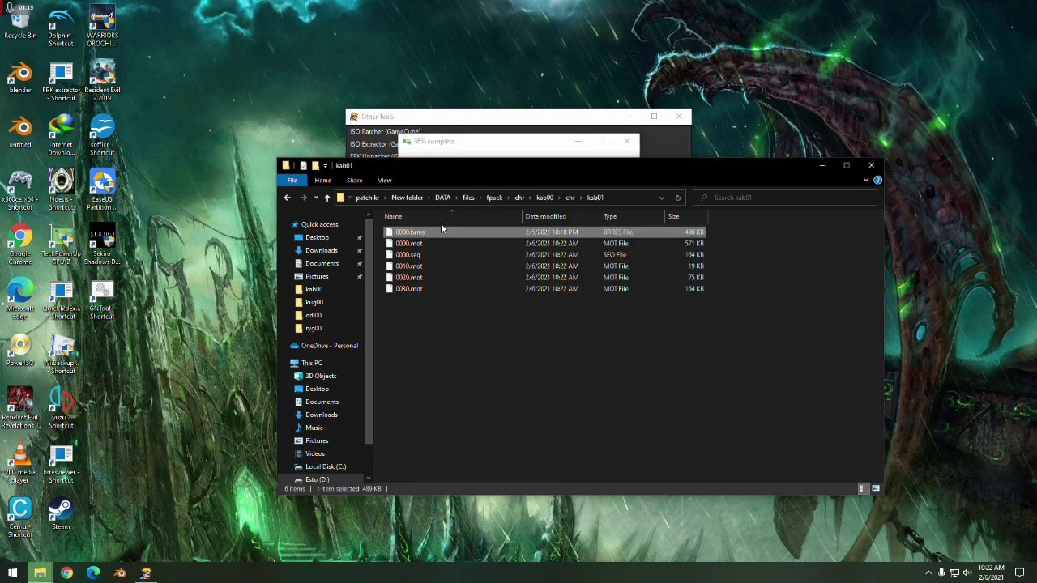
left_click(881, 166)
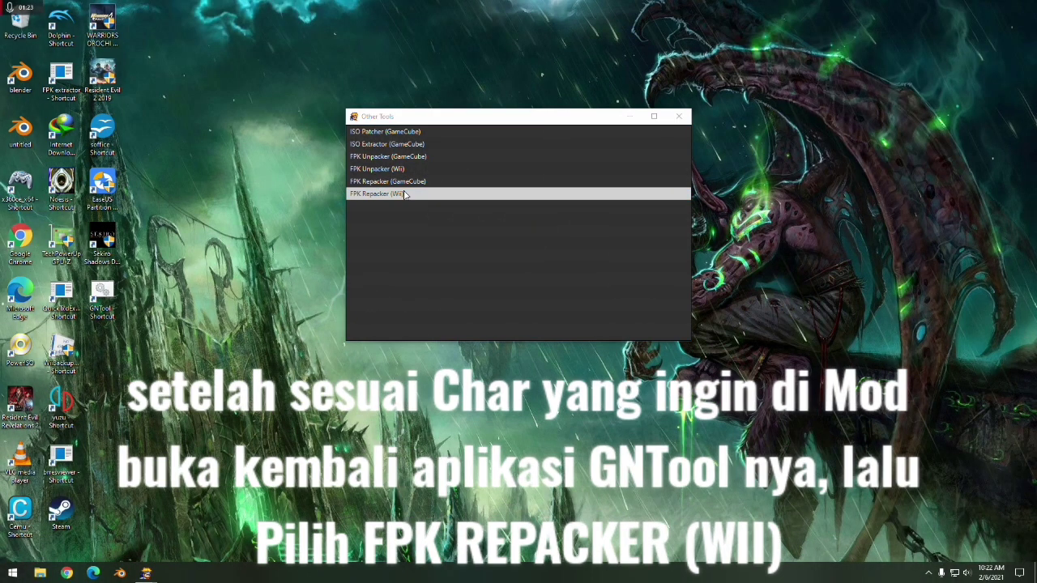
- Start the FPK Repacker (Wii) and select 0f31_ff.fpk in the kab00 folder as the original FPK file
double_click(409, 195)
left_click(504, 229)
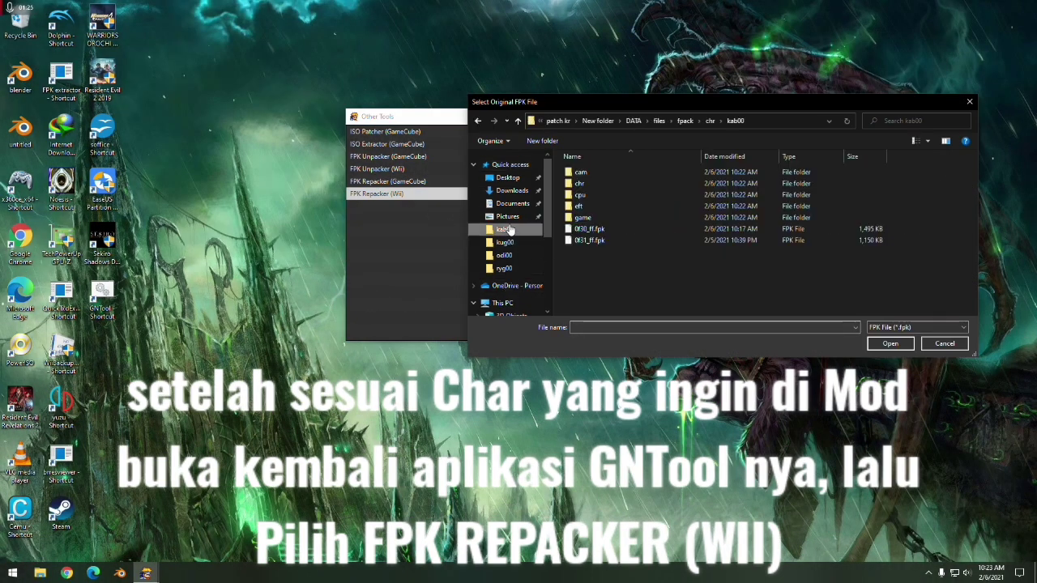
left_click(584, 242)
- Copy the base name 0f31_ff from the file name and open 0f31_ff.fpk for repacking
right_click(585, 243)
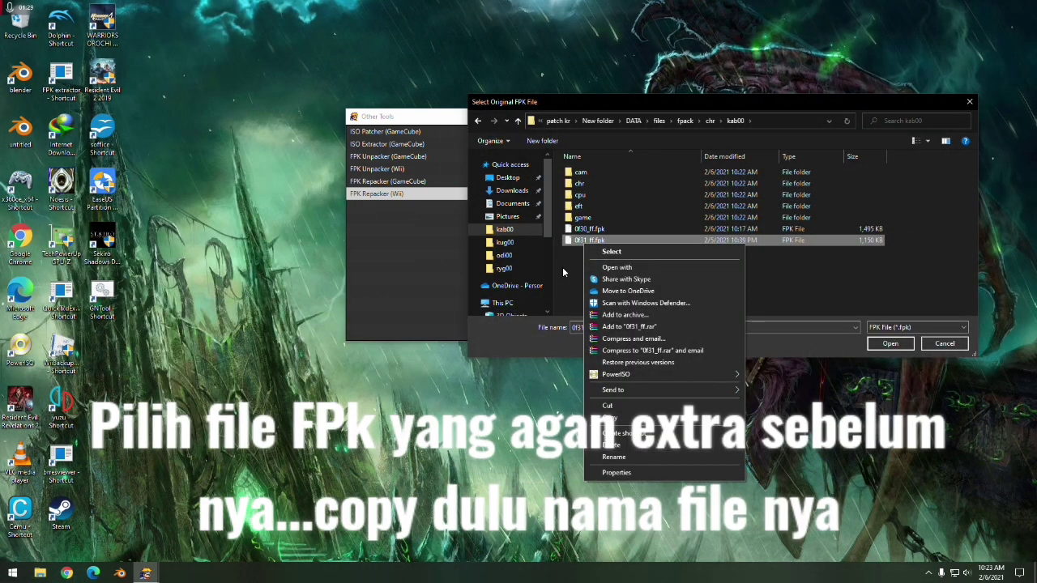
left_click(601, 327)
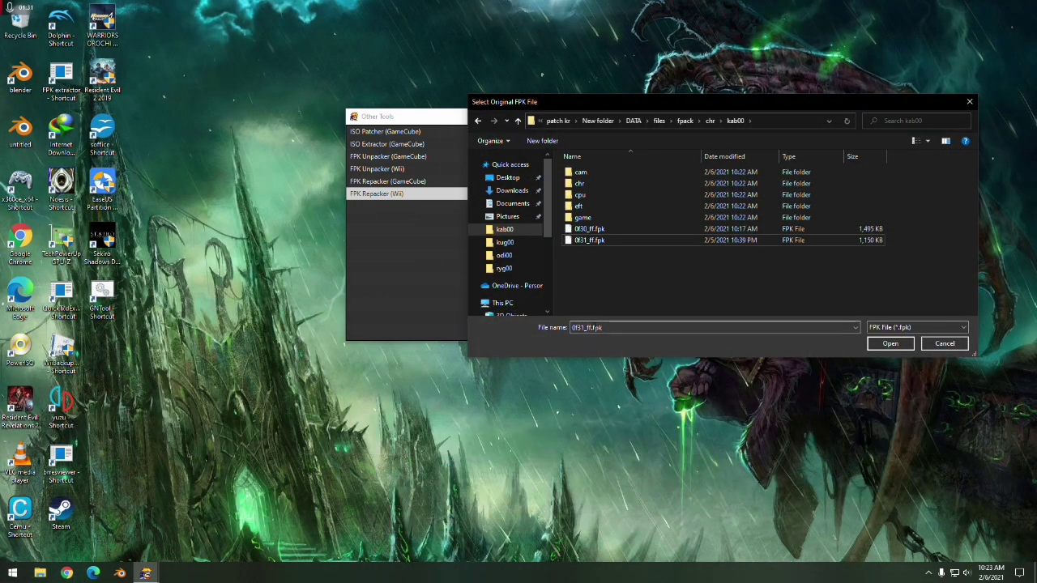
key("Tab")
key("shift+Left")
key("shift+Left")
key("shift+Left")
key("shift+Left")
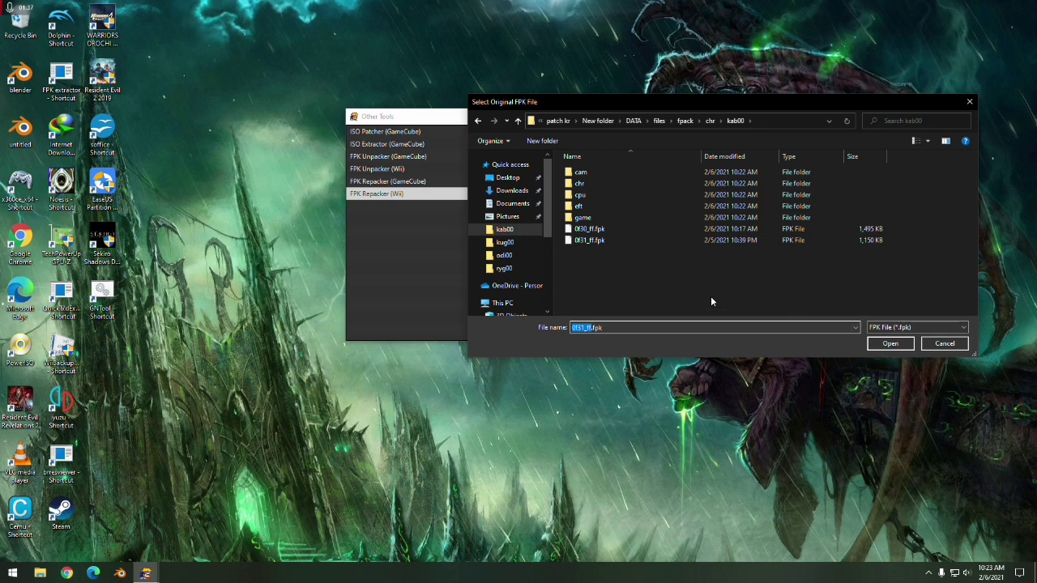
left_click(604, 241)
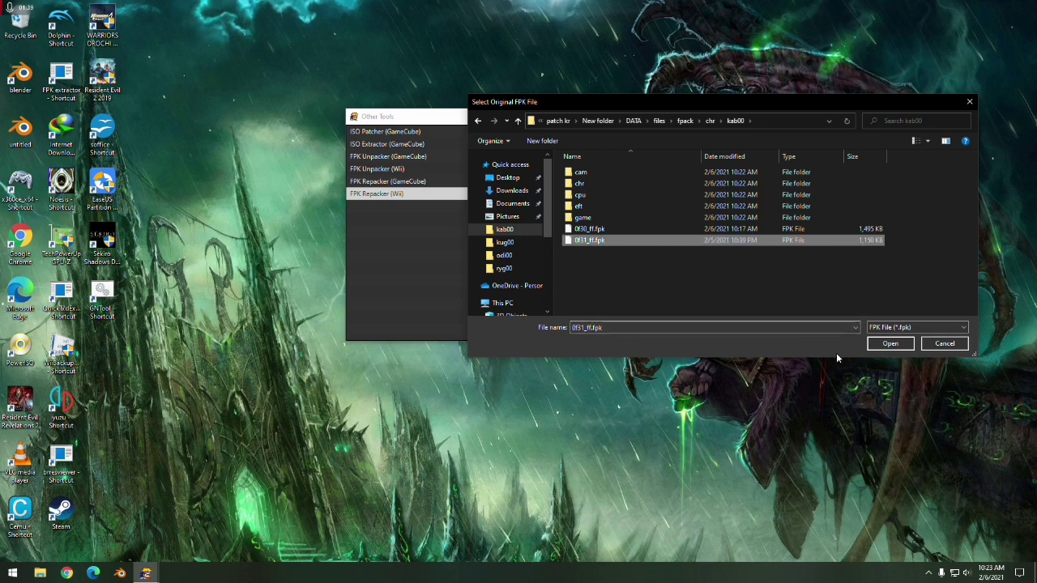
left_click(881, 346)
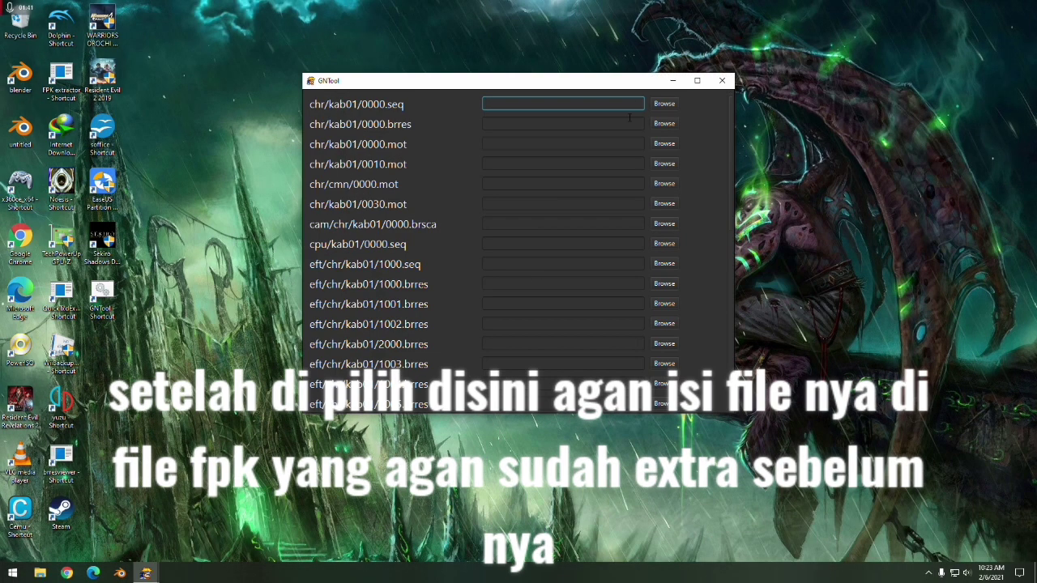
- Assign 0000.seq from kab00\chr\kab01 to the chr/kab01/0000.seq entry
left_click(661, 104)
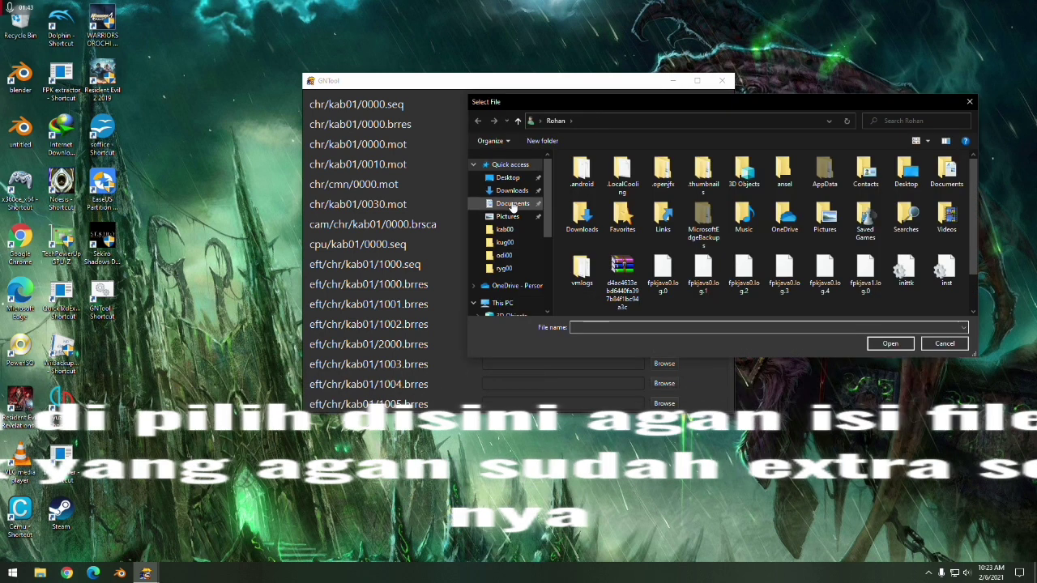
left_click(504, 230)
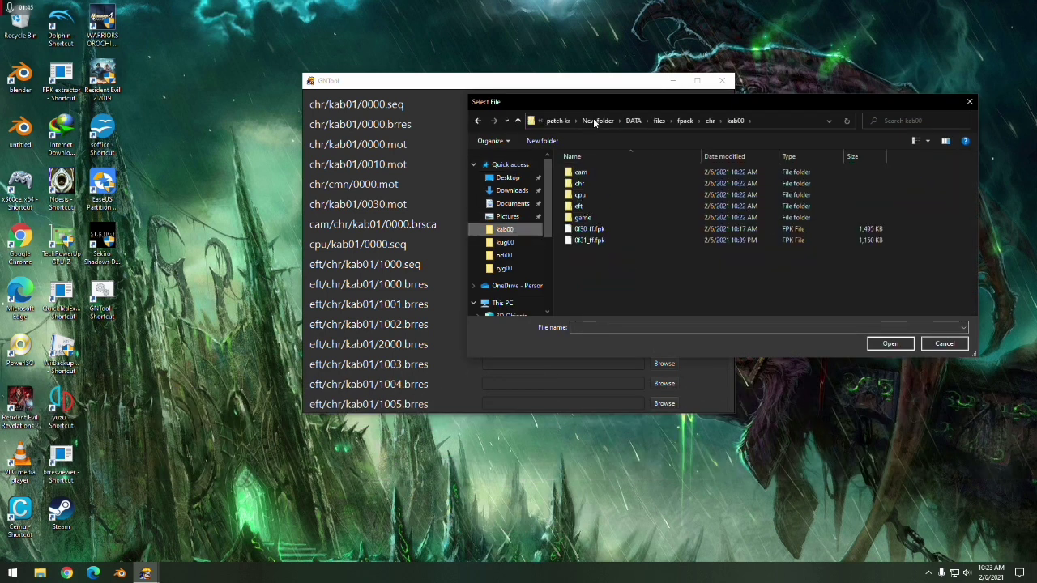
left_click_drag(605, 102, 438, 132)
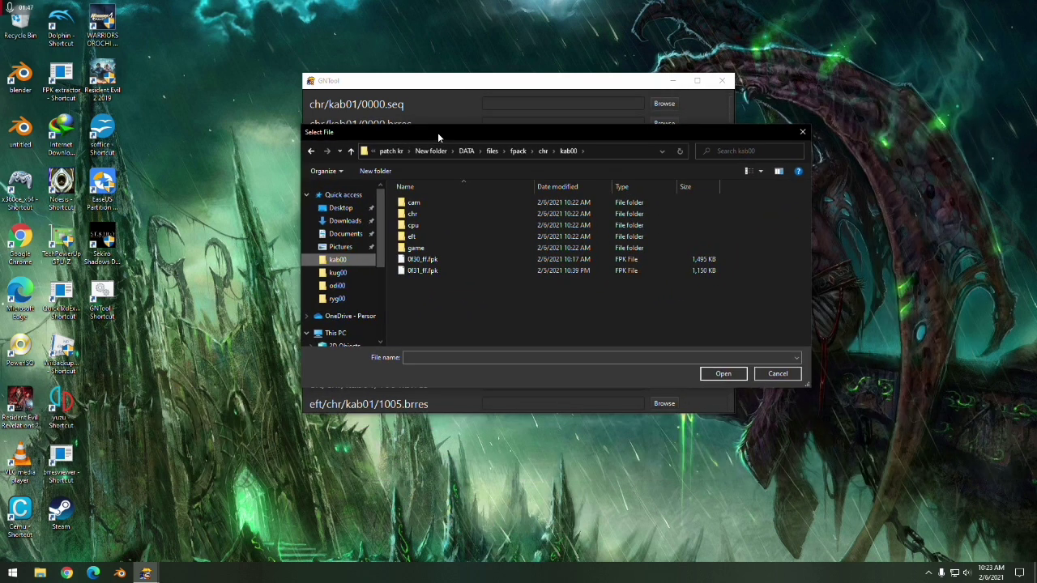
double_click(411, 213)
double_click(410, 213)
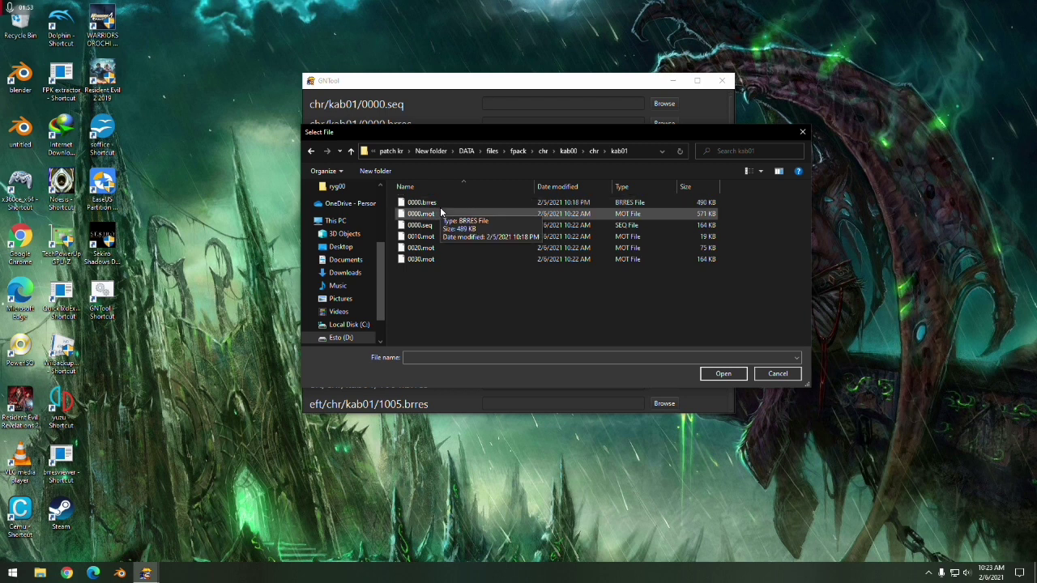
left_click(440, 225)
left_click(723, 374)
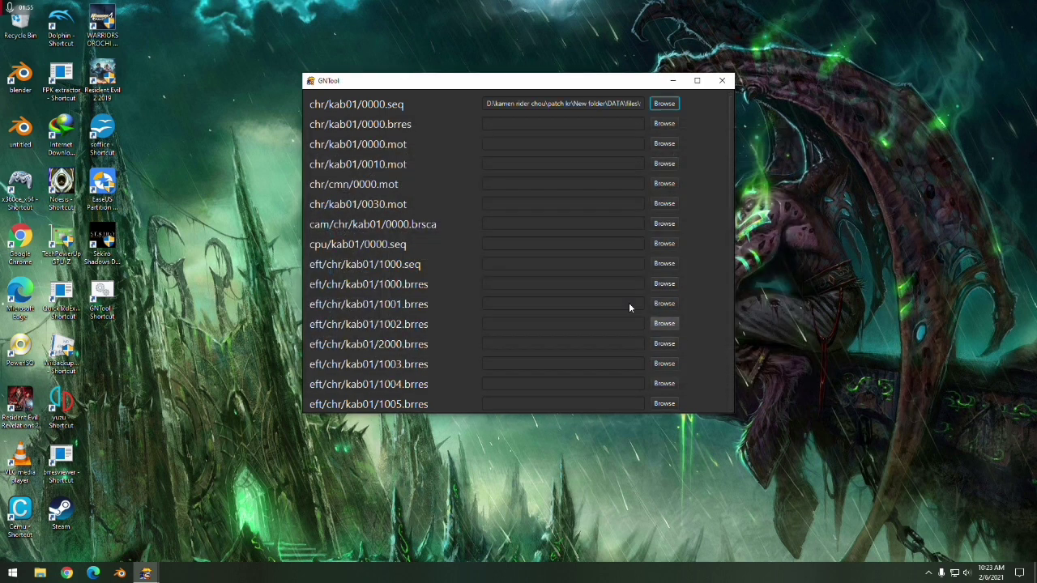
- Assign the modded 0000.brres from kab00\chr\kab01 to the chr/kab01/0000.brres entry
left_click(664, 123)
left_click_drag(593, 133, 572, 145)
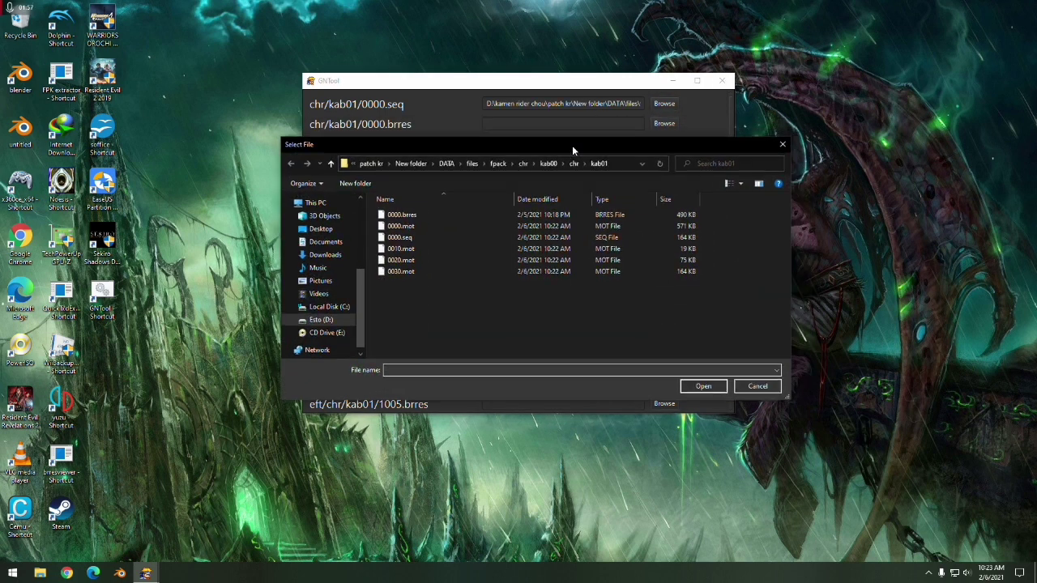
left_click(402, 215)
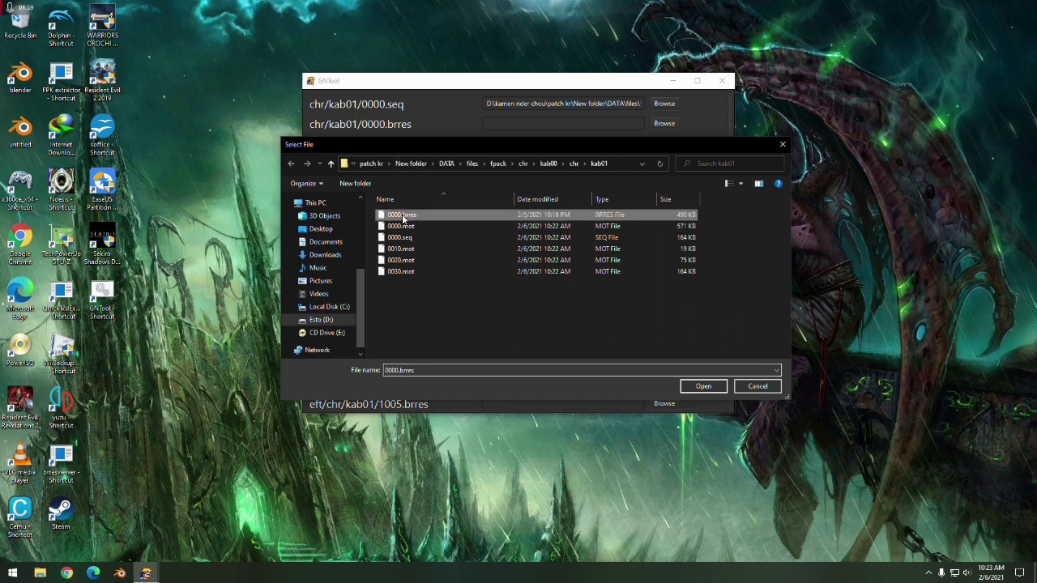
left_click(701, 388)
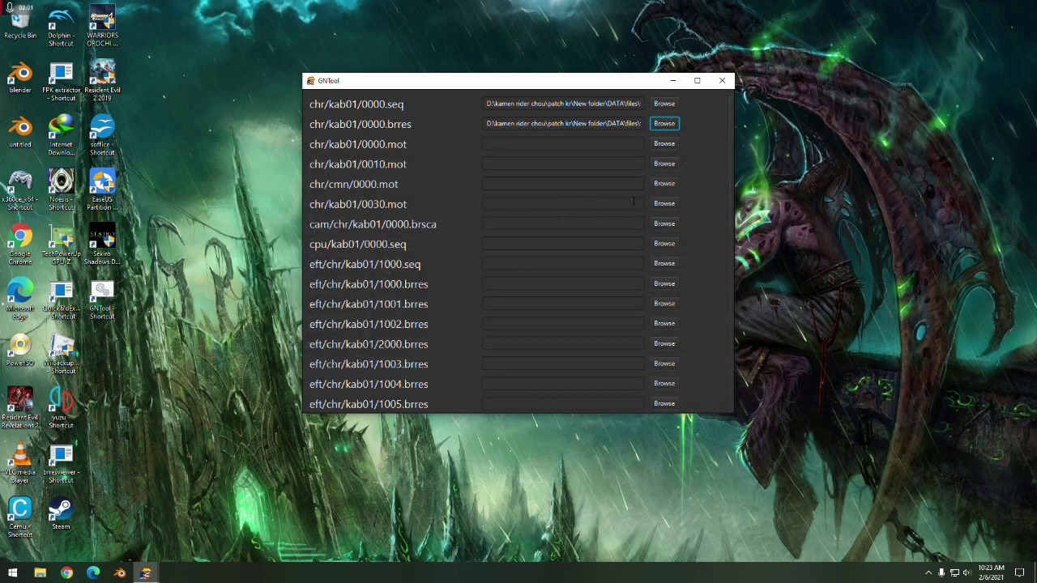
- Assign 0000.mot and 0010.mot from kab00\chr\kab01 to their matching chr/kab01 entries
left_click(663, 144)
left_click_drag(616, 149, 614, 167)
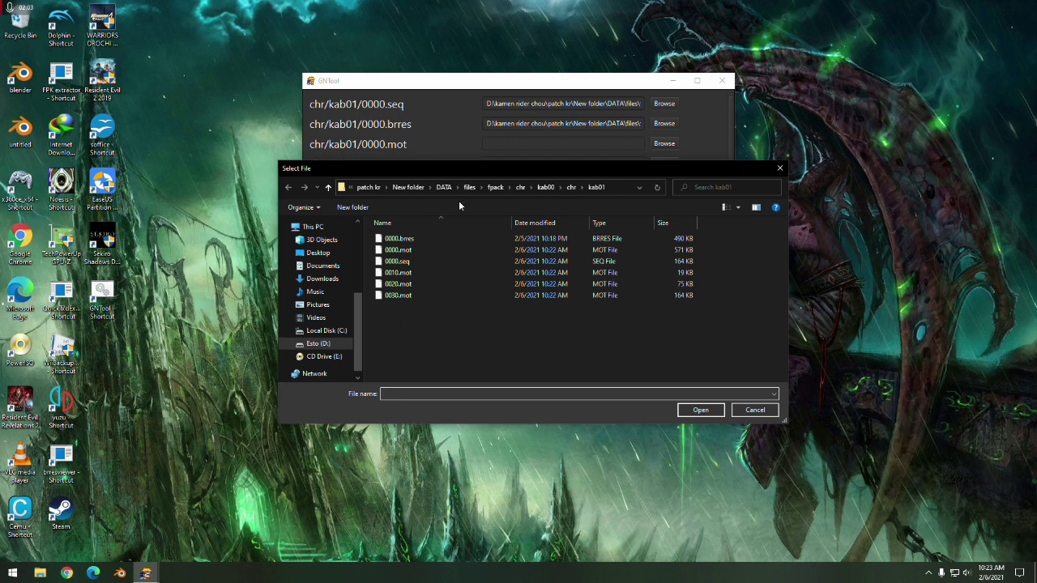
left_click(408, 253)
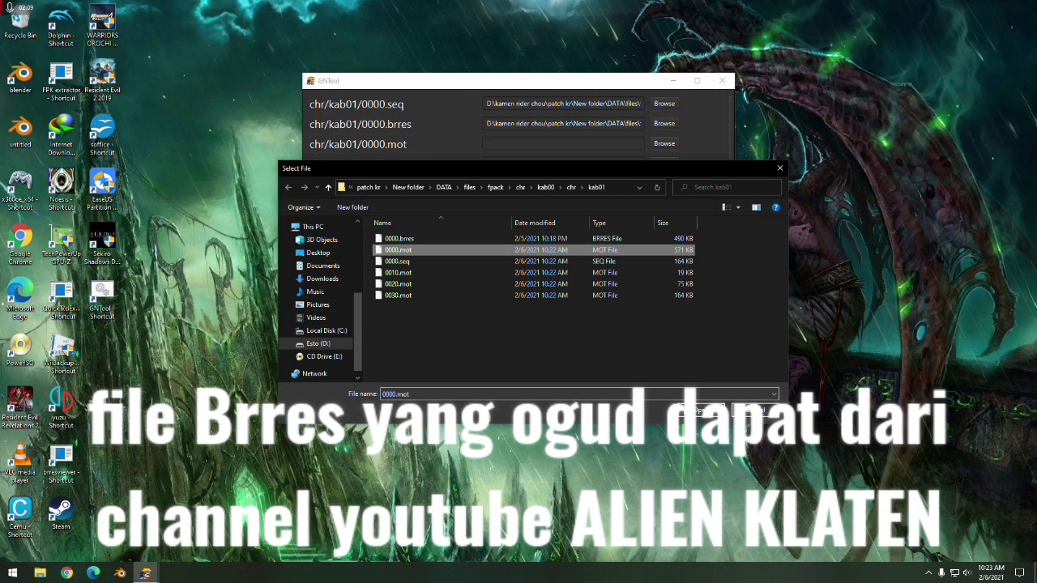
left_click(701, 410)
left_click(663, 166)
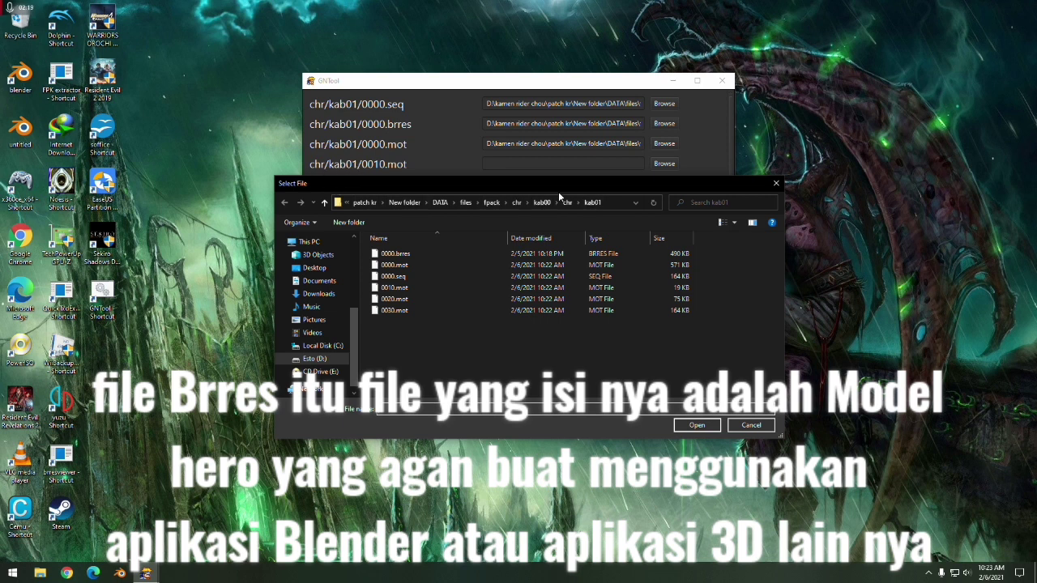
left_click(408, 288)
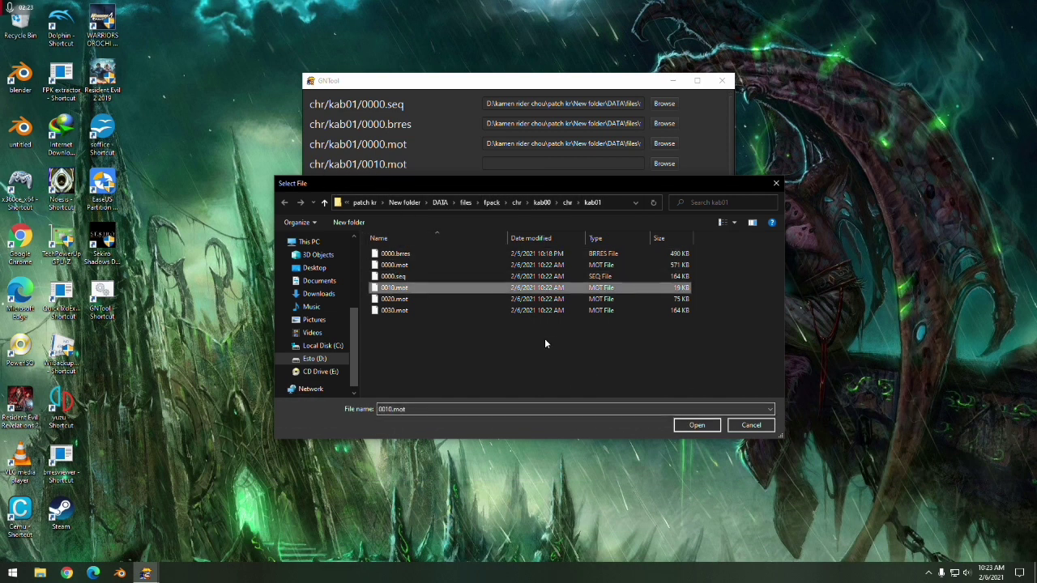
left_click(694, 426)
- Assign 0000.mot from the kab00\chr\cmn folder to the chr/cmn/0000.mot entry
left_click(661, 186)
left_click_drag(524, 173, 520, 199)
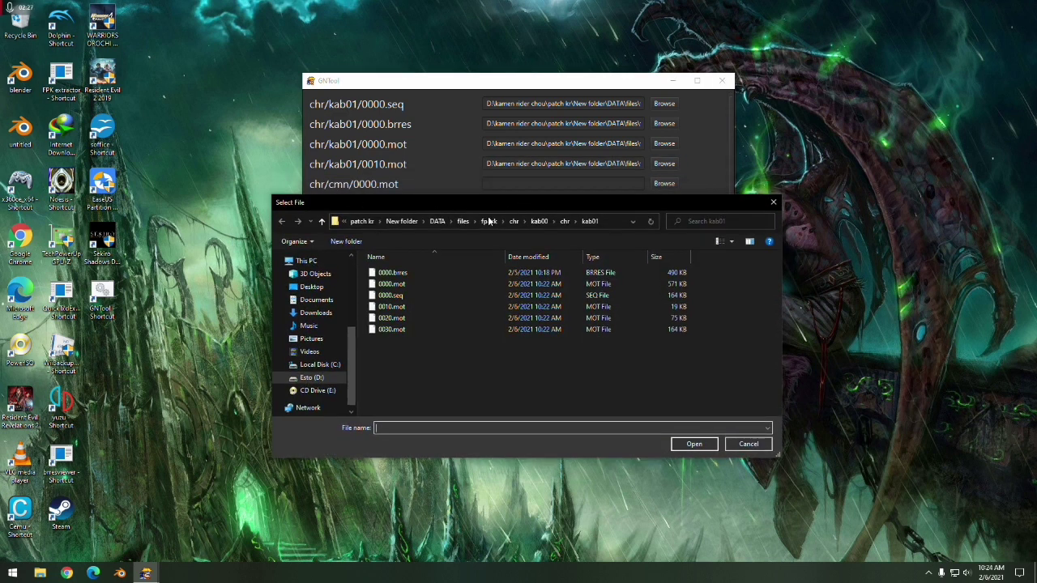
left_click(565, 222)
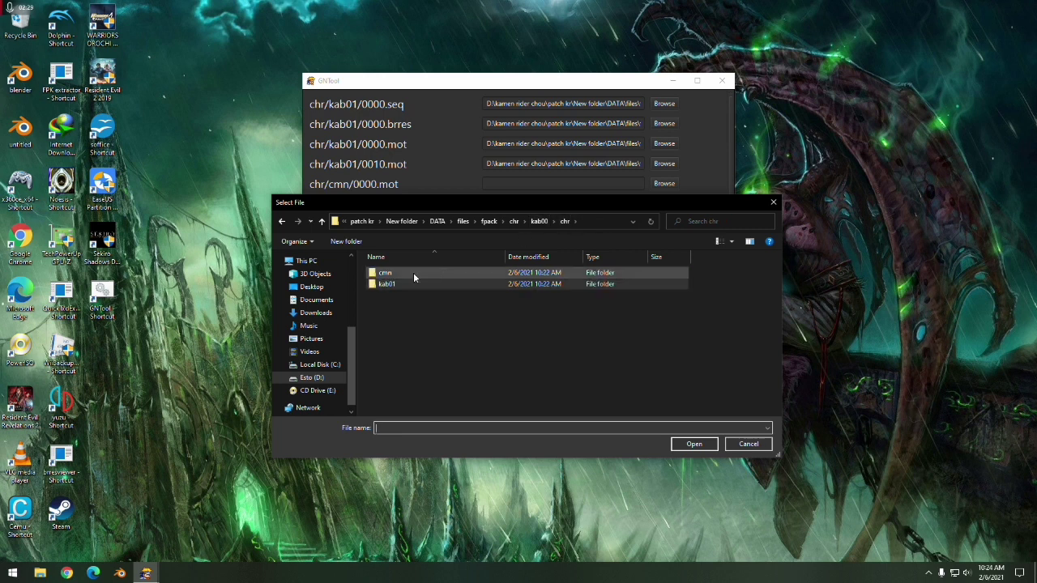
left_click(541, 224)
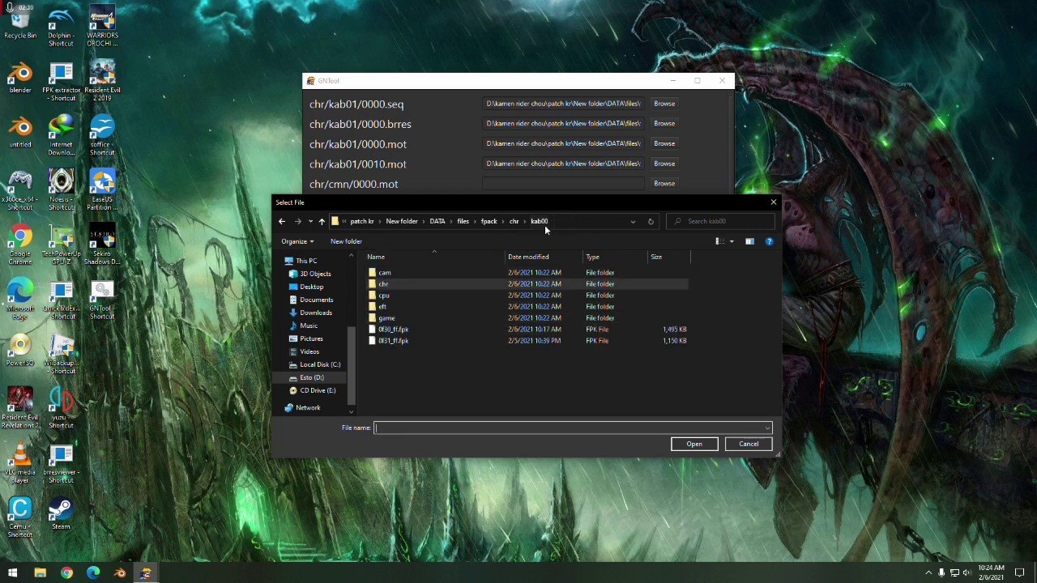
double_click(385, 283)
double_click(387, 274)
left_click(390, 273)
left_click(697, 445)
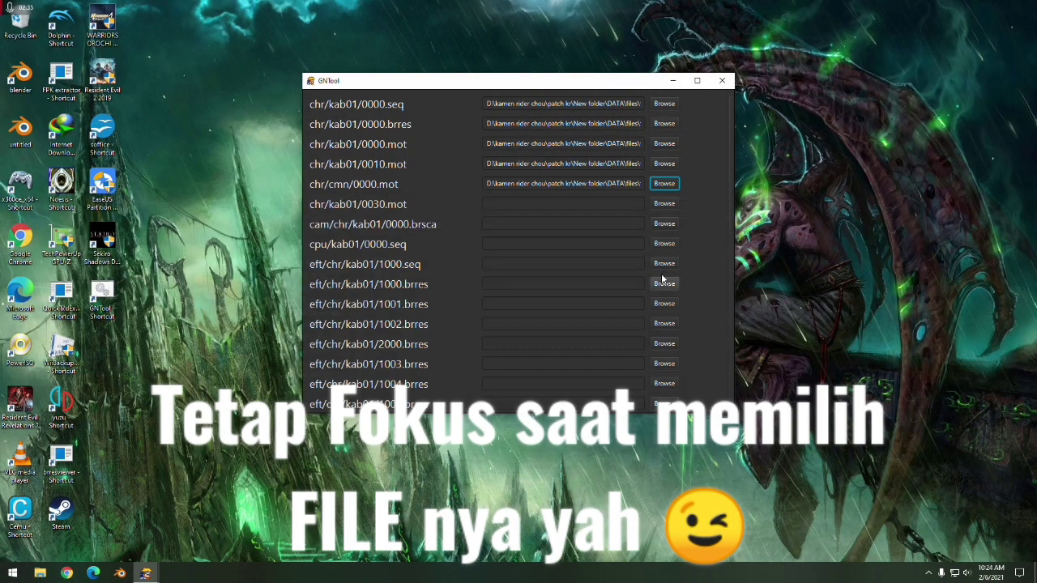
- Return to kab00\chr\kab01 and assign 0030.mot to the chr/kab01/0030.mot entry
left_click(666, 206)
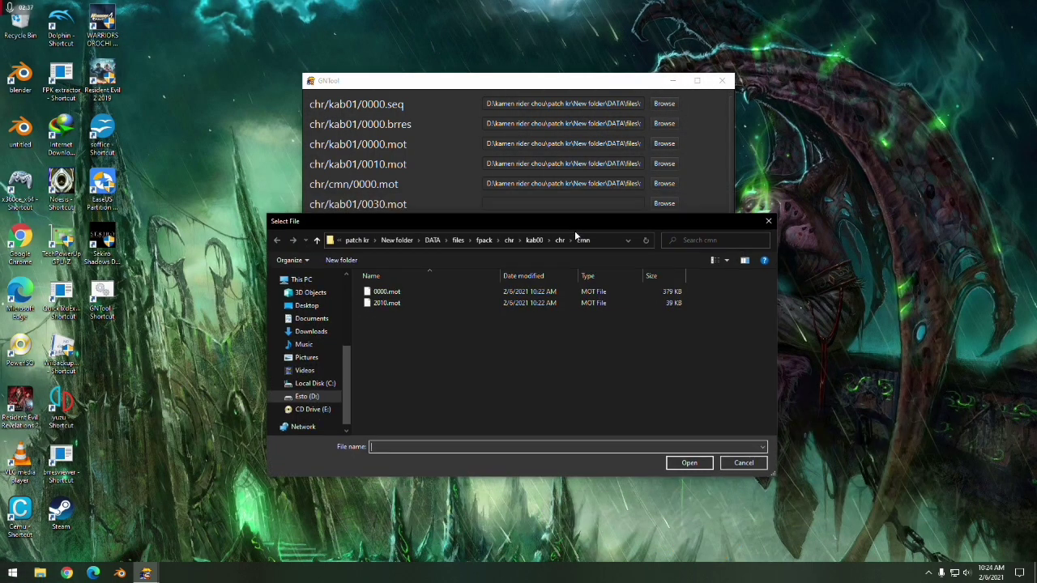
left_click(558, 240)
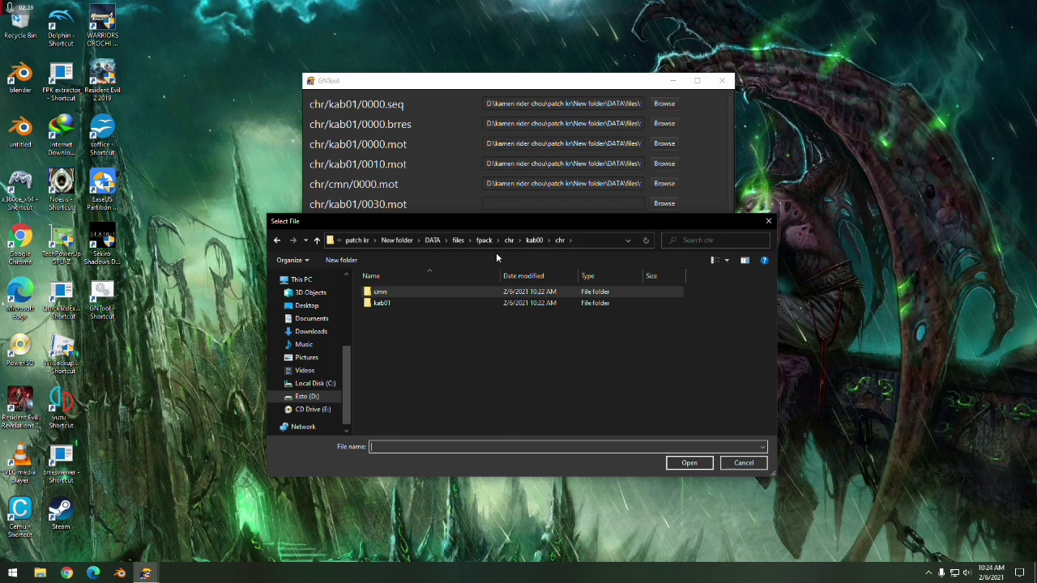
left_click(527, 241)
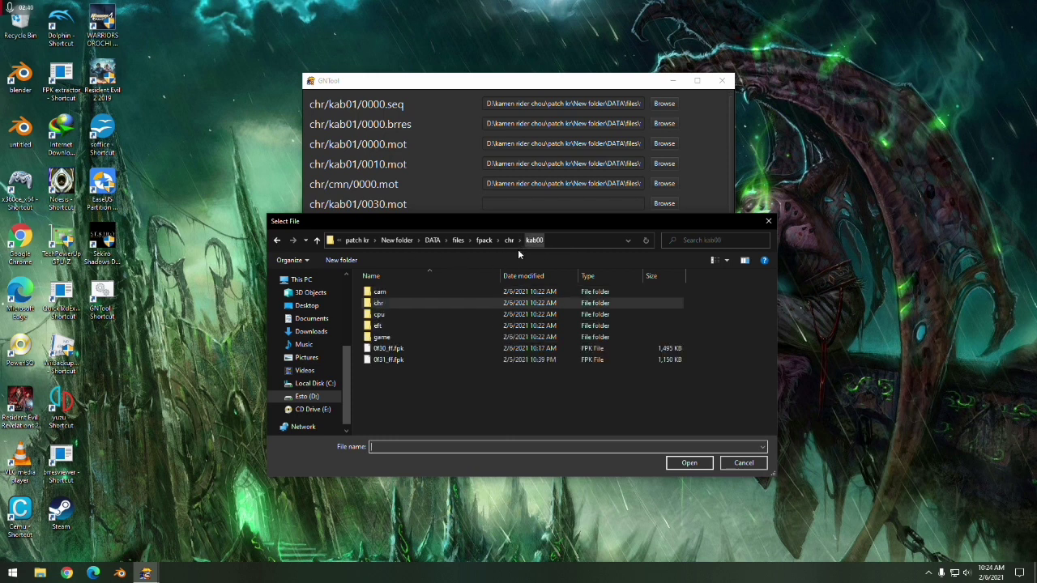
double_click(378, 304)
double_click(378, 303)
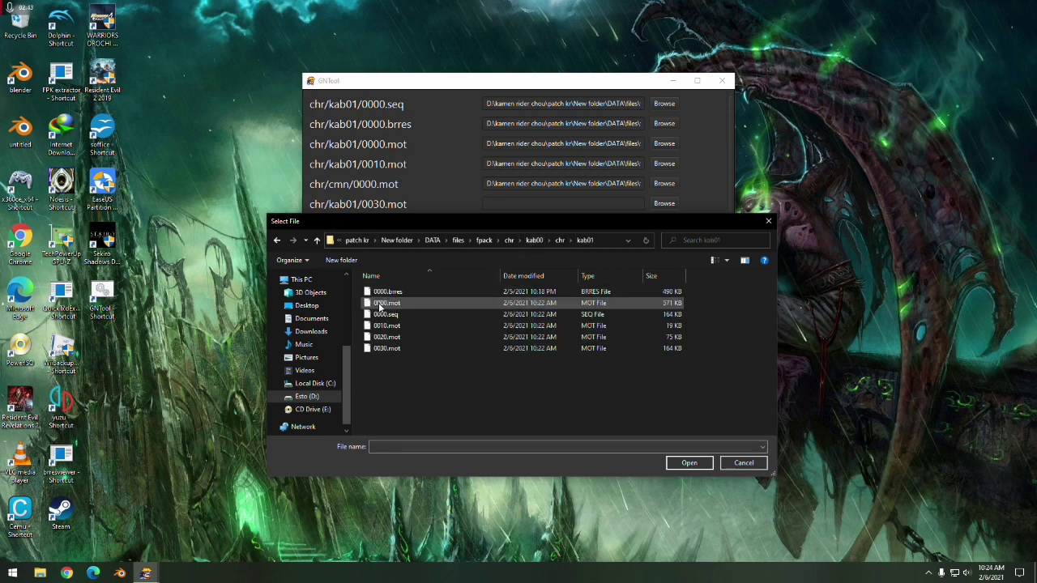
left_click(395, 348)
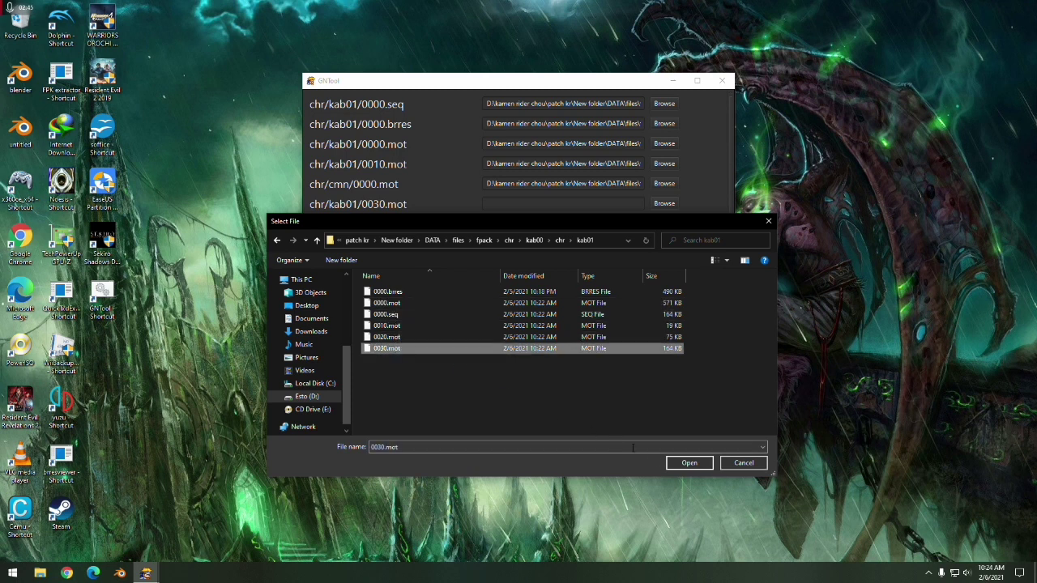
left_click(687, 464)
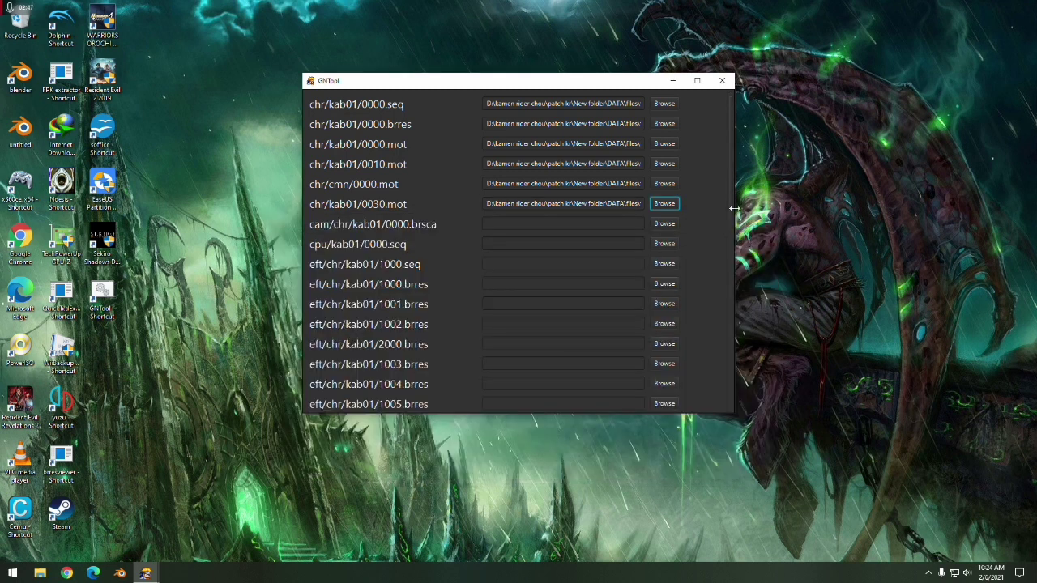
- Assign 0000.brsca from kab00\cam\chr\kab01 to the cam/chr/kab01/0000.brsca entry
left_click_drag(732, 210, 732, 259)
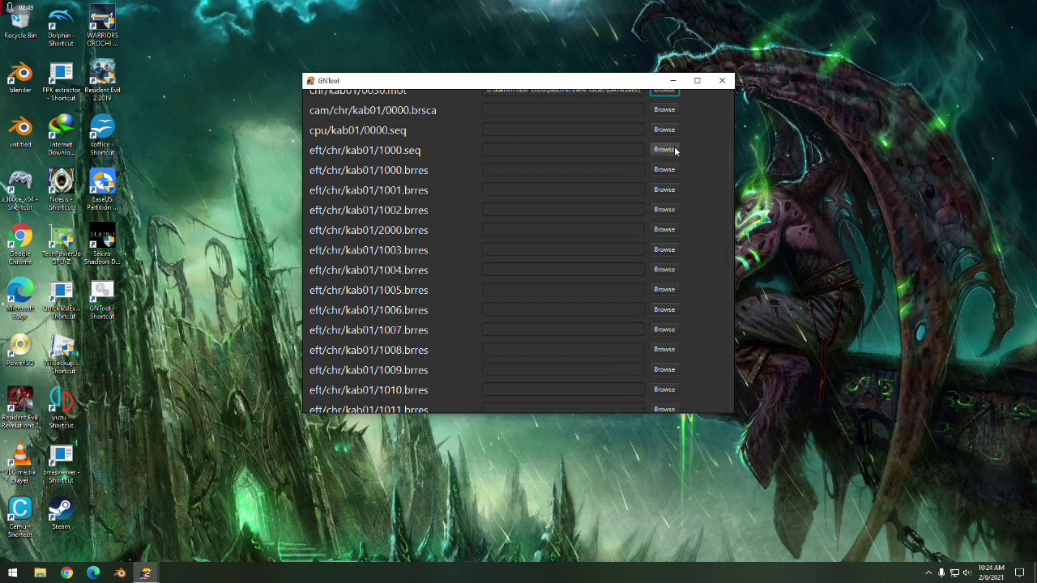
left_click(664, 110)
left_click_drag(564, 222, 560, 144)
left_click(532, 155)
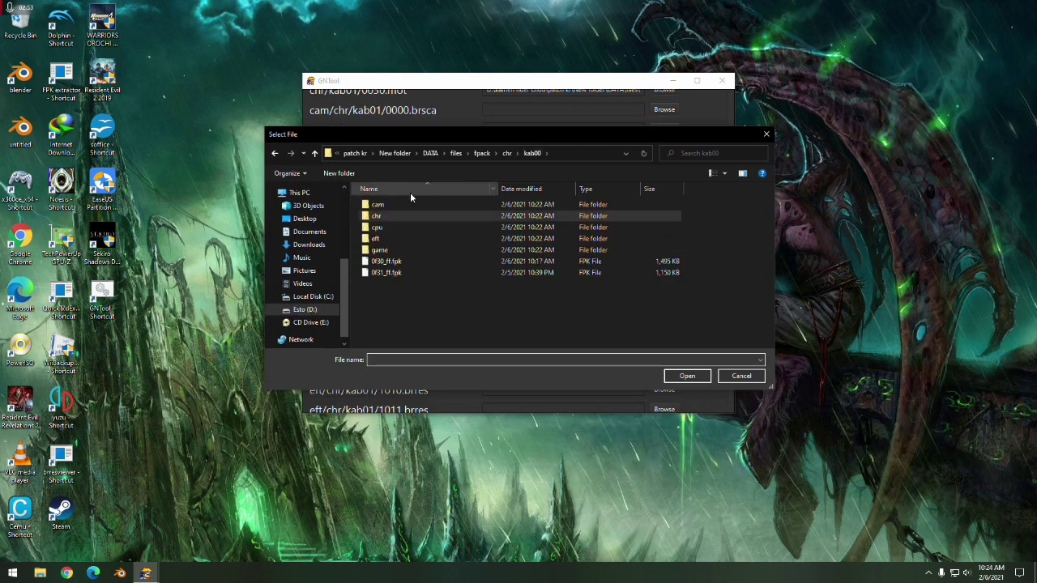
double_click(398, 206)
double_click(398, 206)
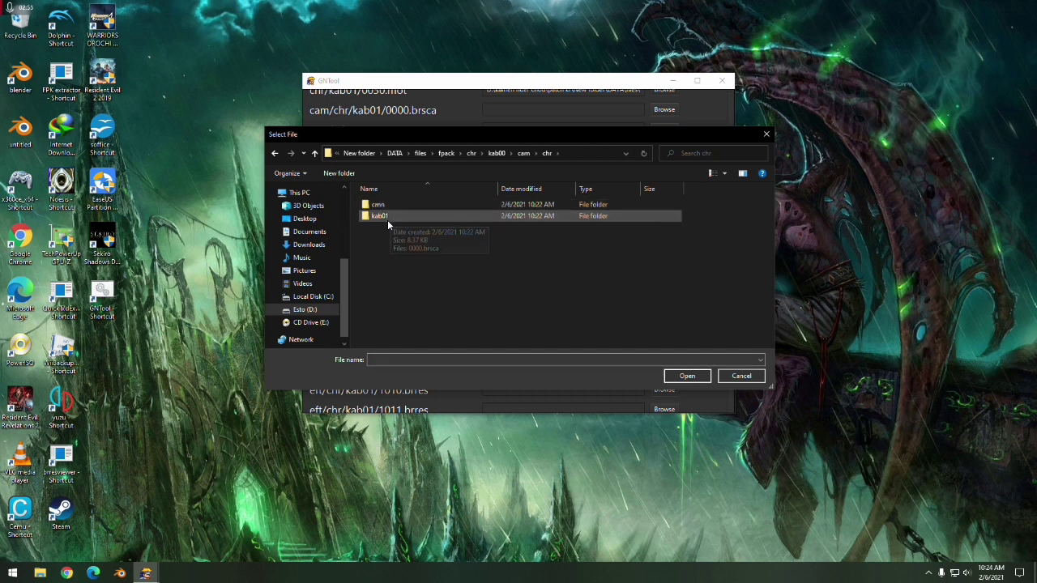
double_click(387, 217)
left_click(396, 205)
left_click(684, 375)
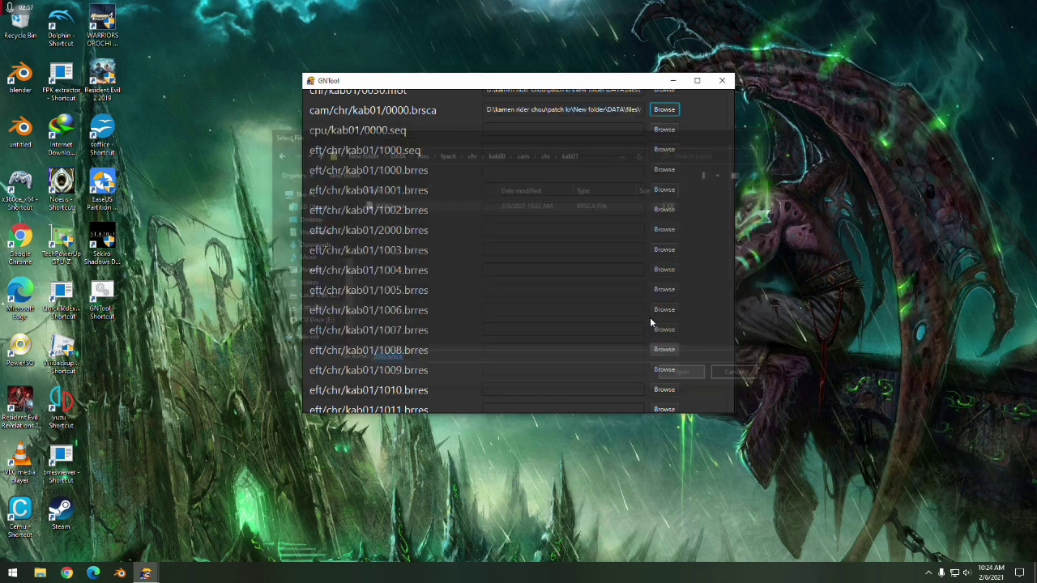
- Assign 0000.seq from kab00\cpu\kab01 to the cpu/kab01/0000.seq entry
left_click(663, 131)
left_click_drag(633, 143, 634, 161)
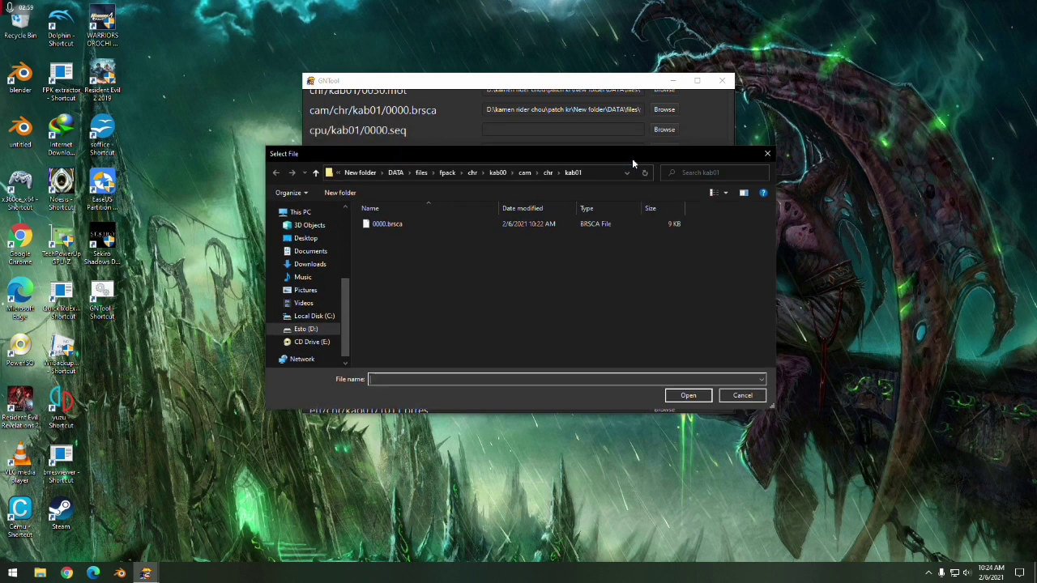
left_click(504, 174)
double_click(393, 244)
double_click(388, 230)
left_click(410, 230)
left_click(688, 395)
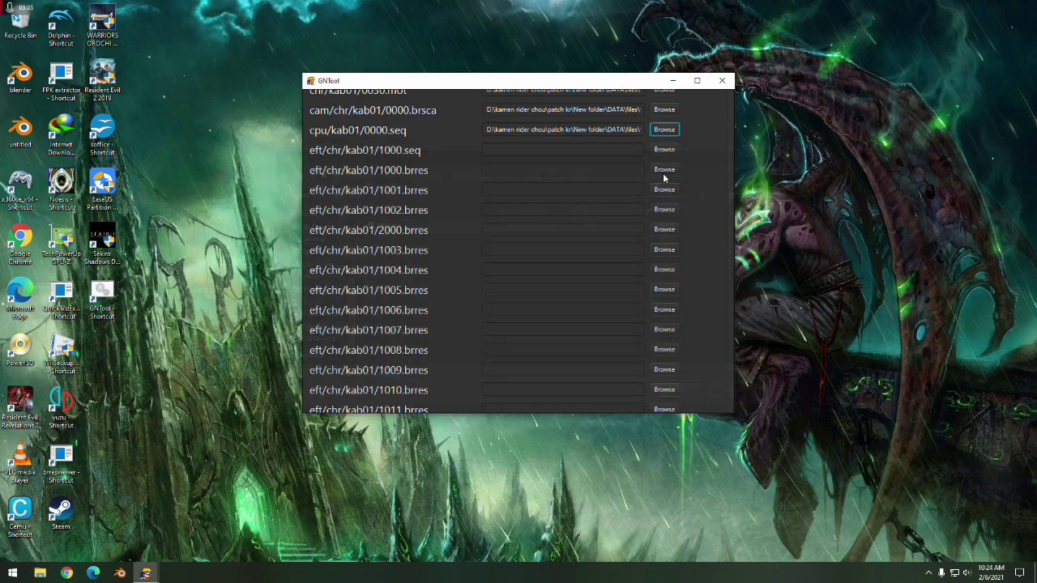
- Assign 1000.seq from kab00\eft\chr\kab01 to the eft/chr/kab01/1000.seq entry
left_click(665, 149)
left_click_drag(640, 160, 631, 183)
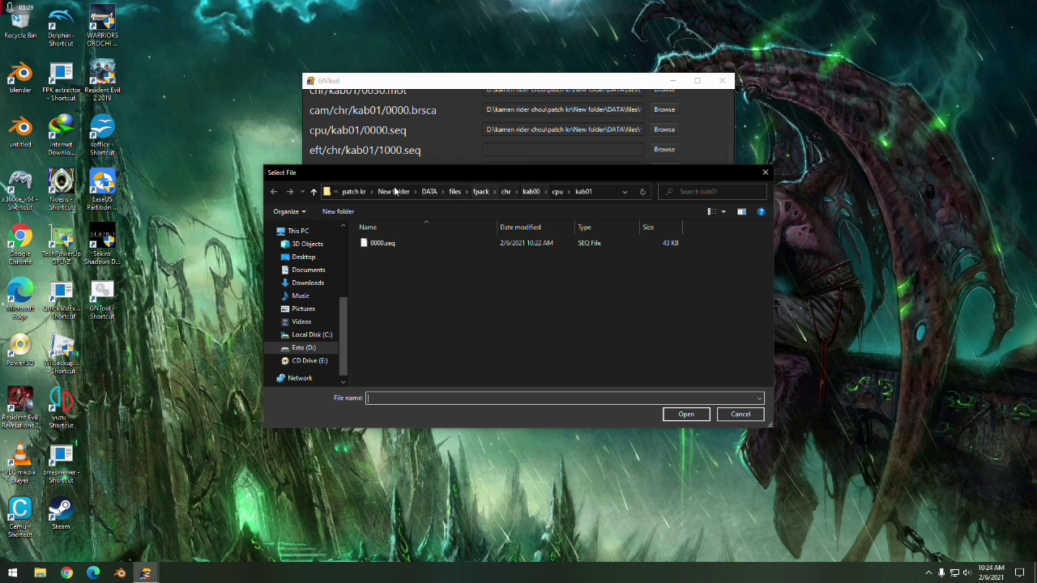
left_click(531, 192)
double_click(384, 270)
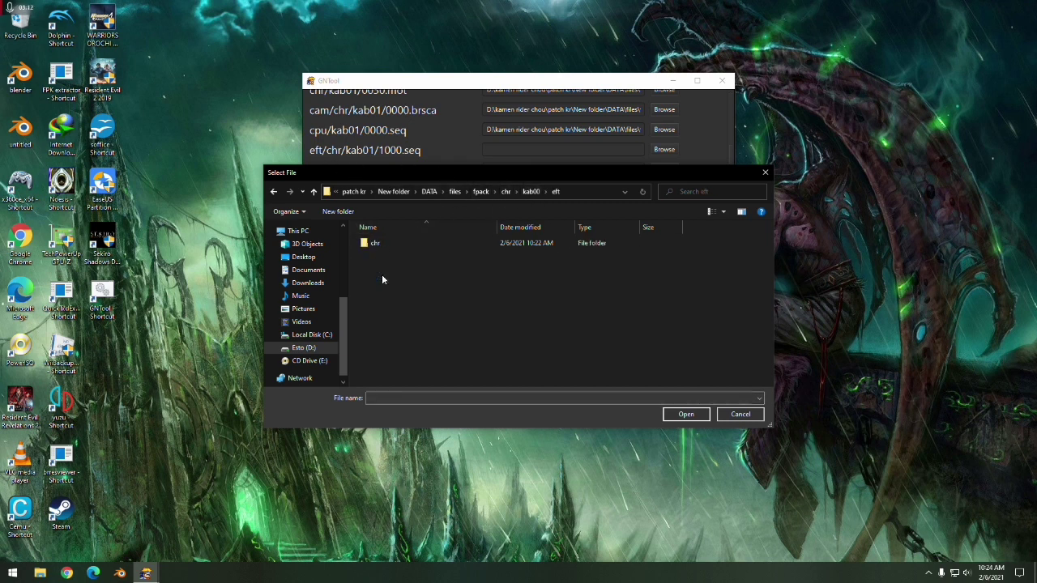
double_click(381, 244)
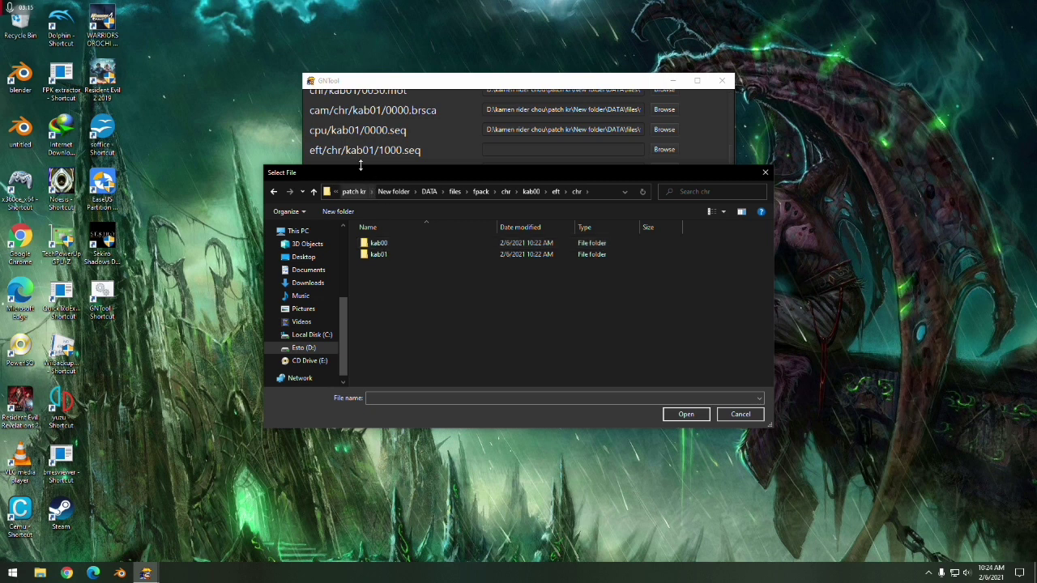
double_click(380, 254)
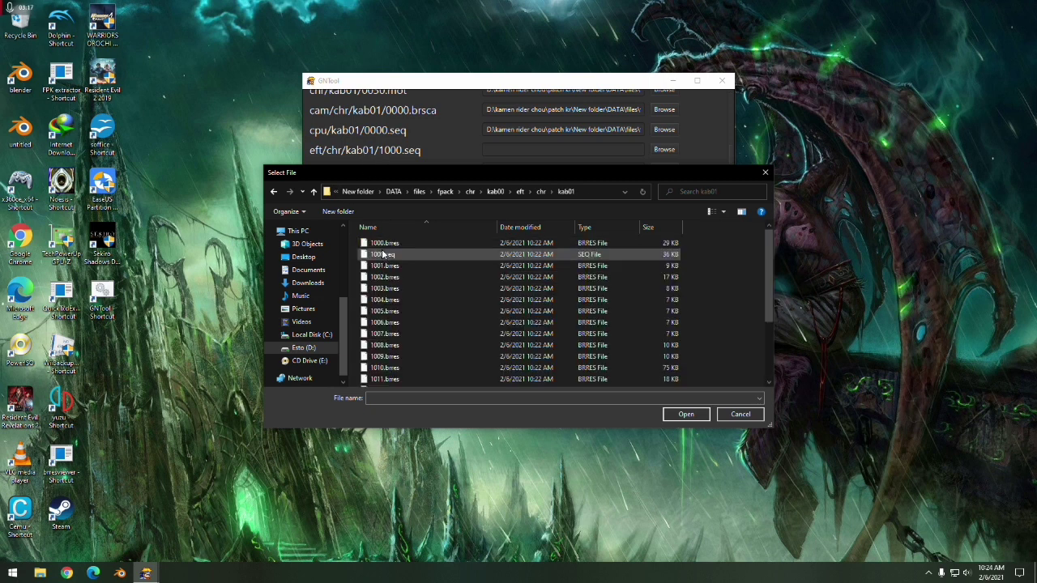
left_click(385, 255)
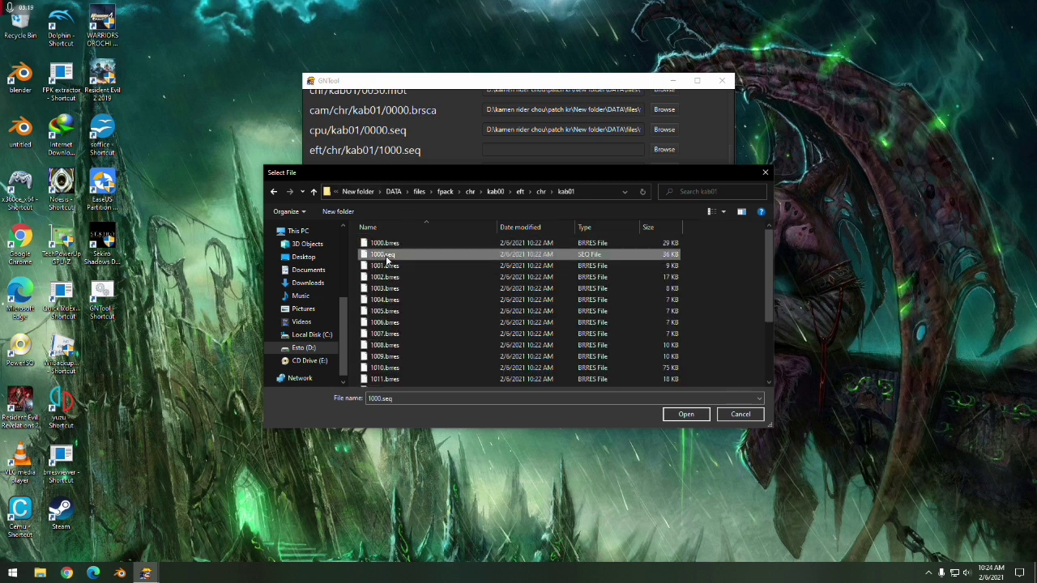
left_click(699, 414)
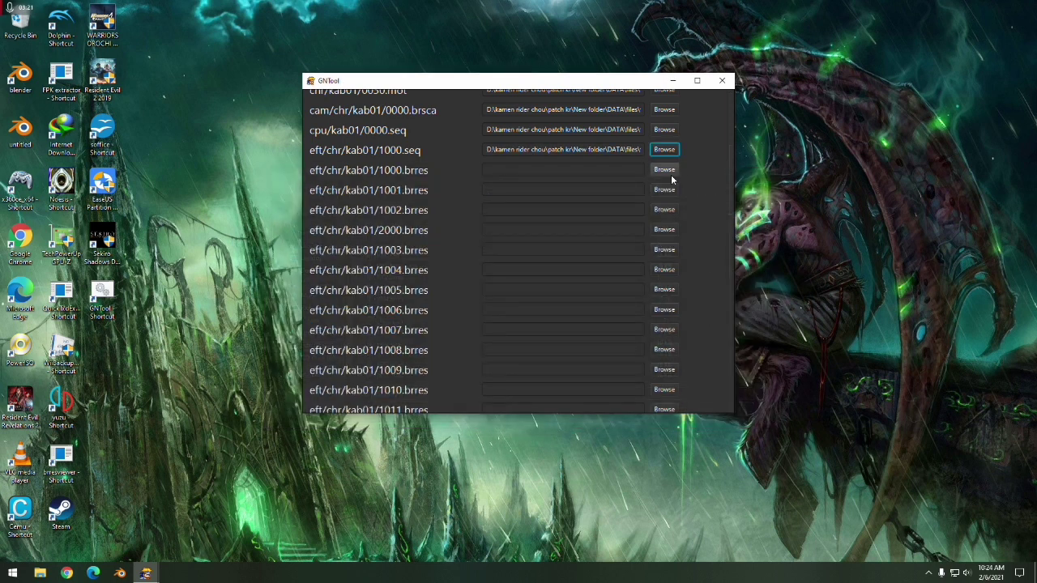
- Assign 1000.brres and 1001.brres from the eft\chr\kab01 folder to their matching eft/chr/kab01 entries
scroll(730, 192, "down", 1)
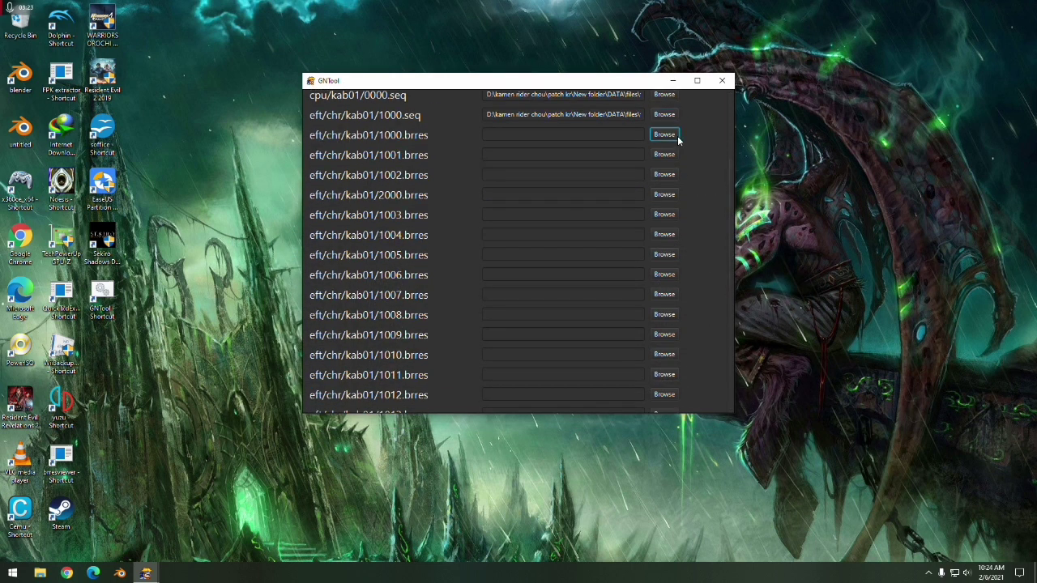
left_click(665, 134)
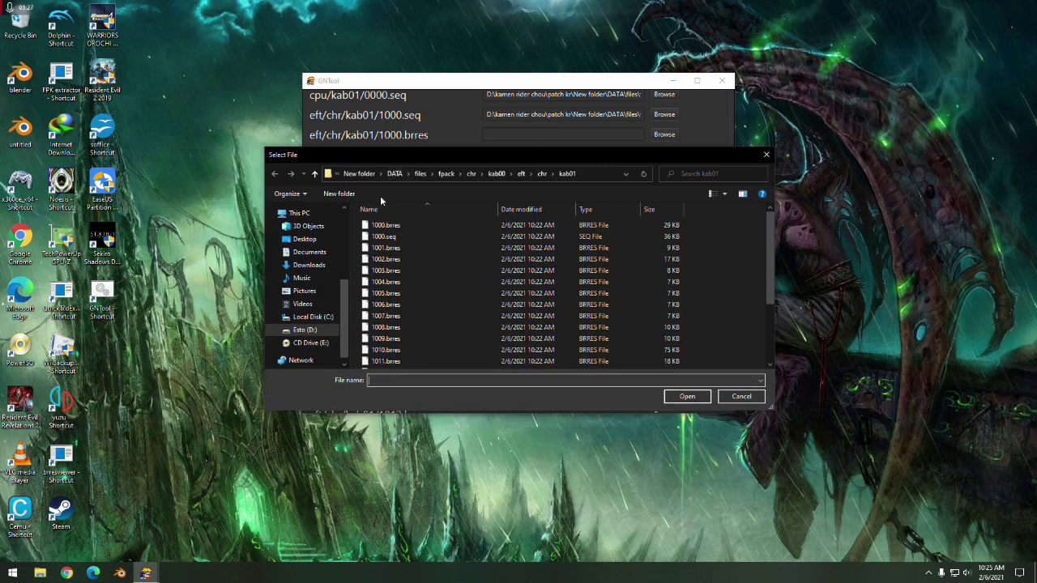
left_click(388, 224)
left_click(682, 396)
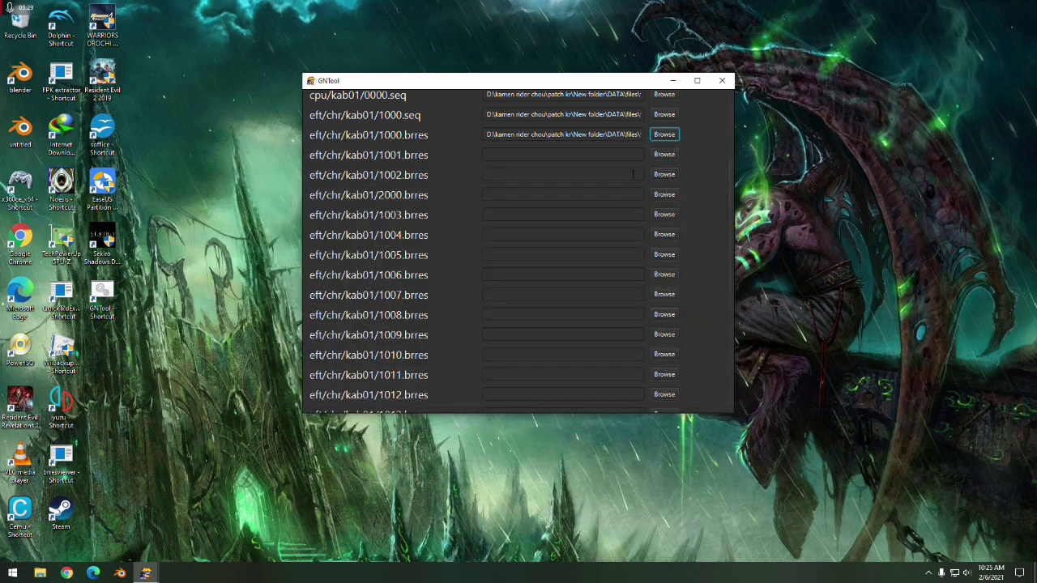
left_click(663, 154)
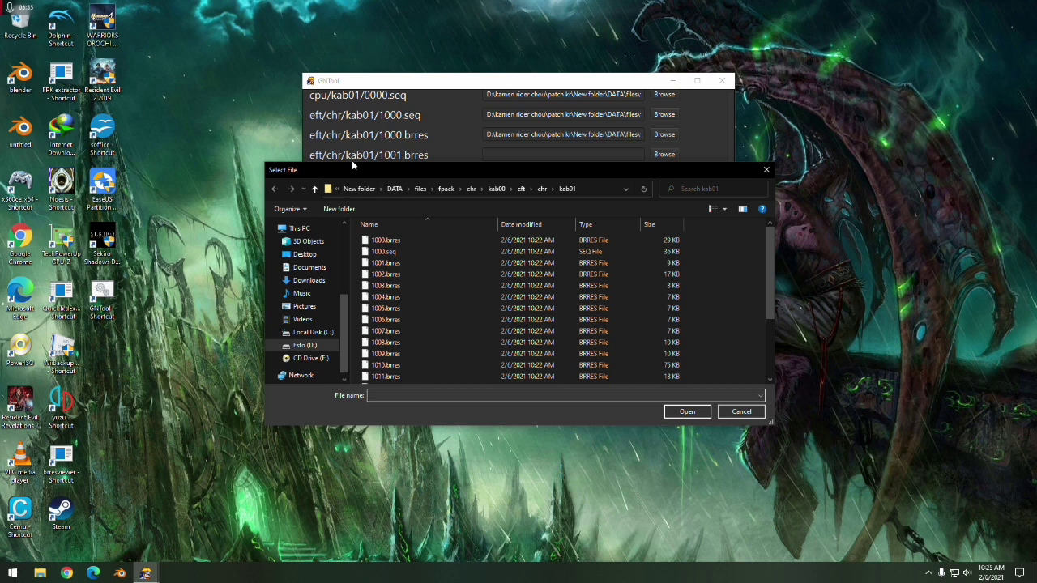
left_click(385, 264)
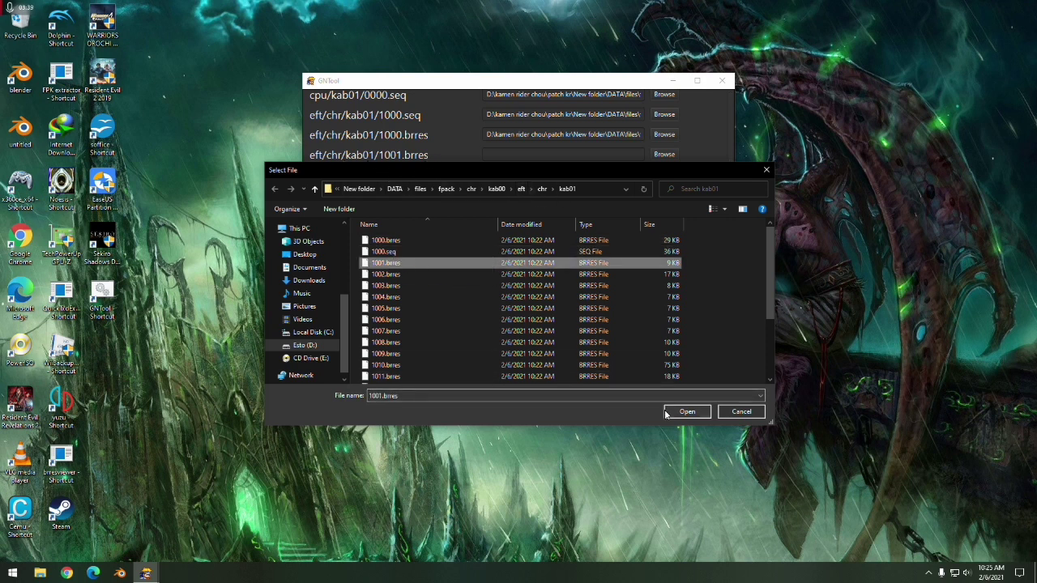
left_click(685, 412)
- Assign 1002.brres and 2000.brres from the eft\chr\kab01 folder to their matching eft/chr/kab01 entries
left_click(664, 173)
left_click_drag(650, 172, 649, 198)
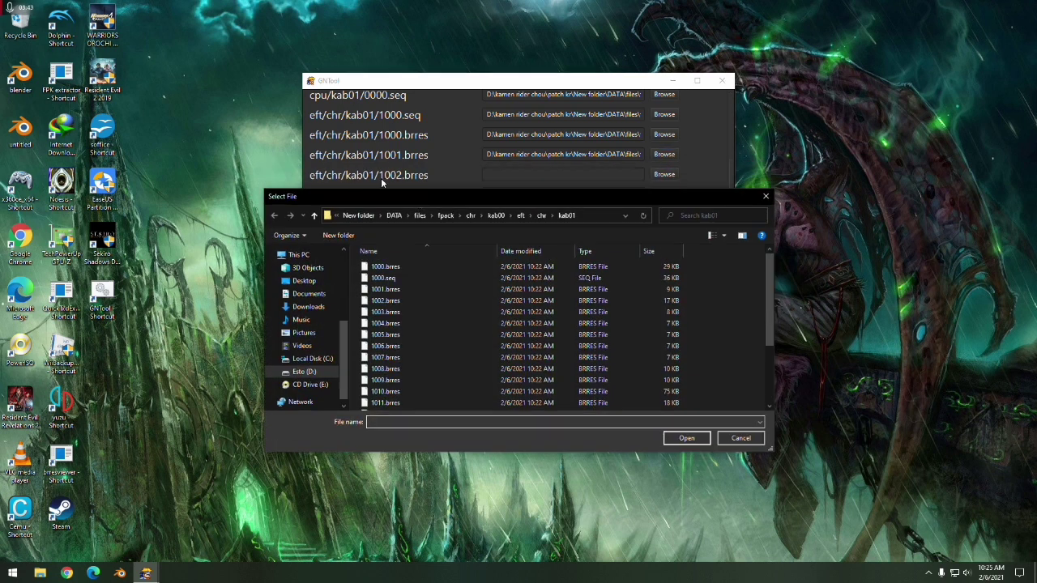
left_click(386, 300)
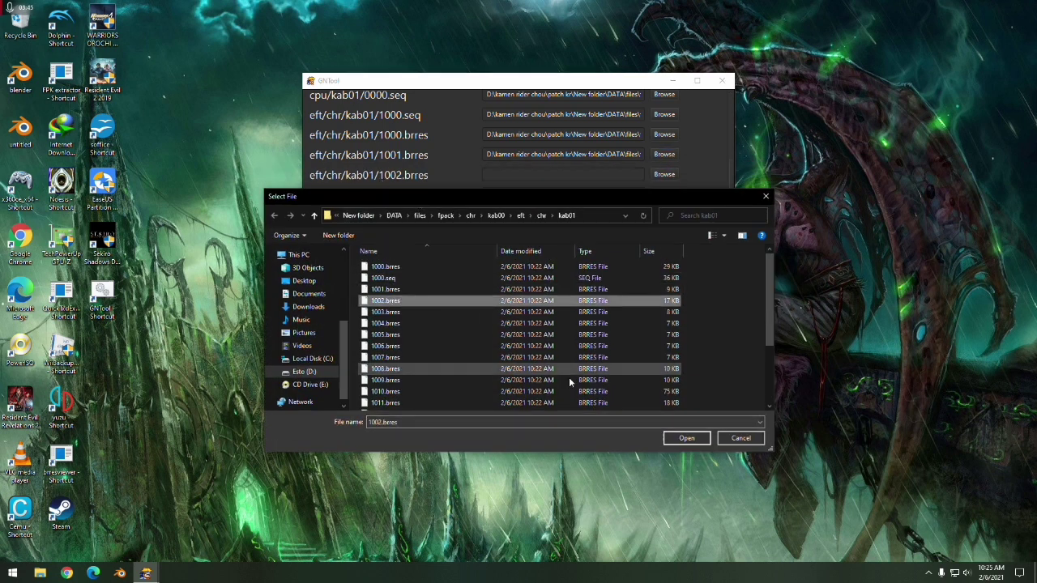
left_click(685, 438)
left_click(652, 196)
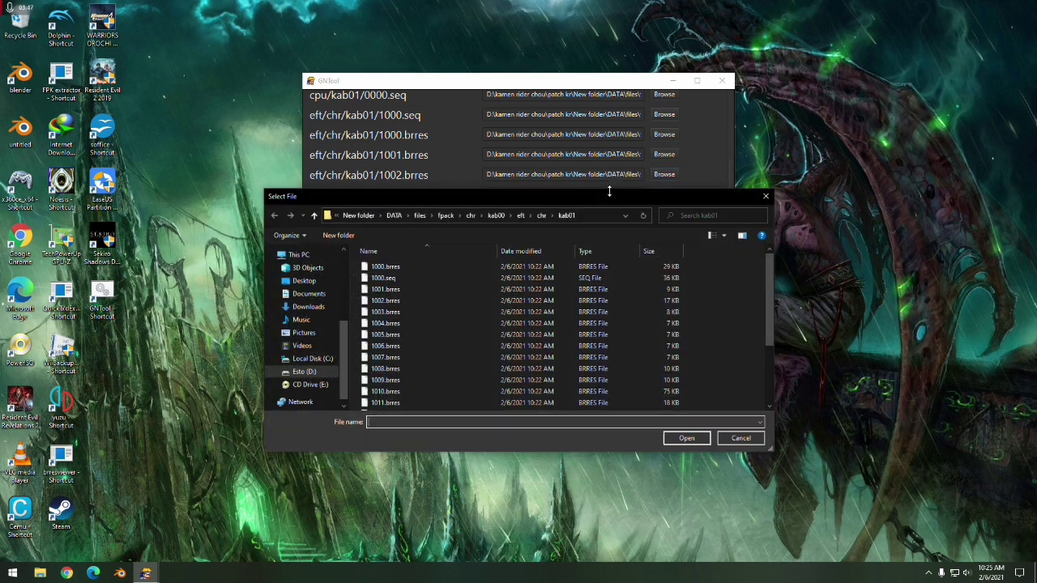
left_click_drag(605, 194, 605, 215)
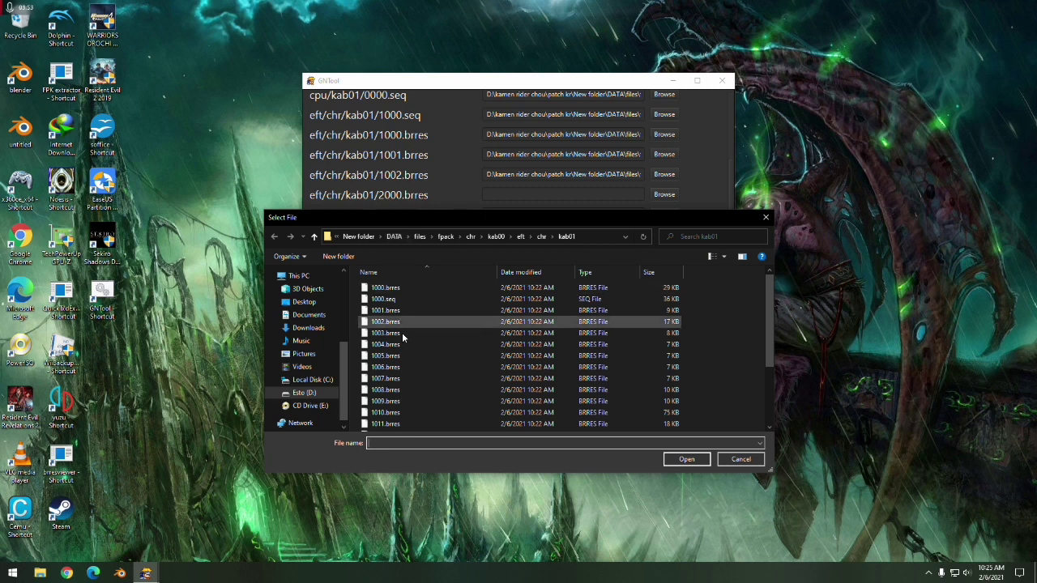
scroll(393, 359, "down", 2)
left_click(393, 426)
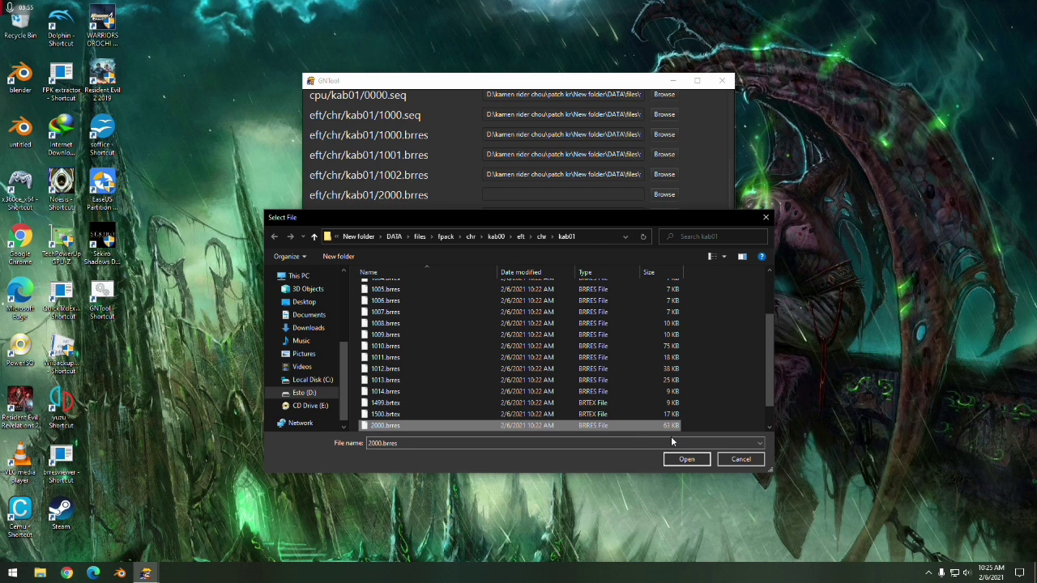
left_click(683, 459)
- Assign 1003.brres and 1004.brres from the eft\chr\kab01 folder to their matching eft/chr/kab01 entries
left_click(665, 215)
left_click_drag(510, 213, 510, 238)
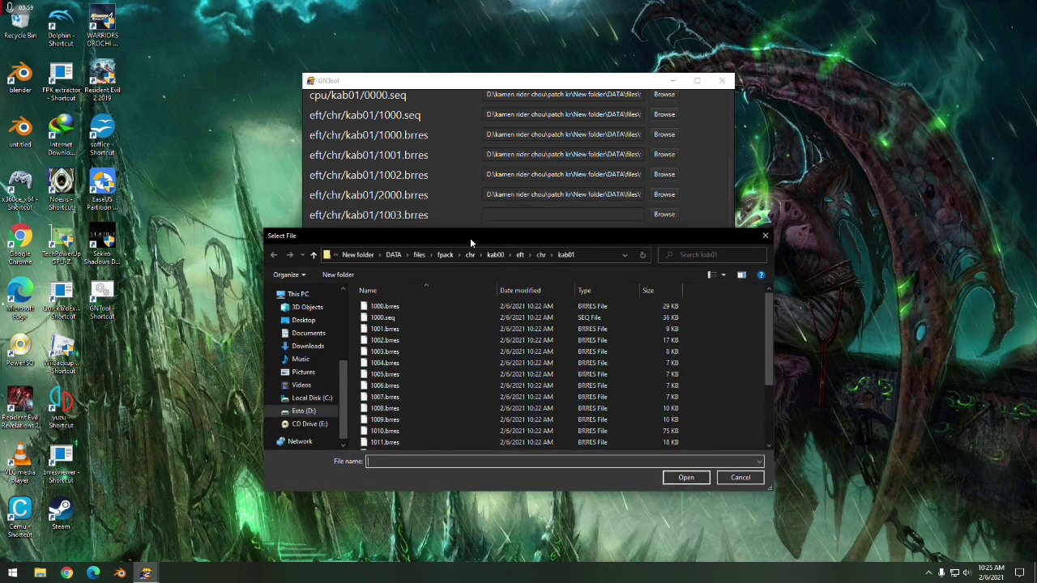
left_click(527, 352)
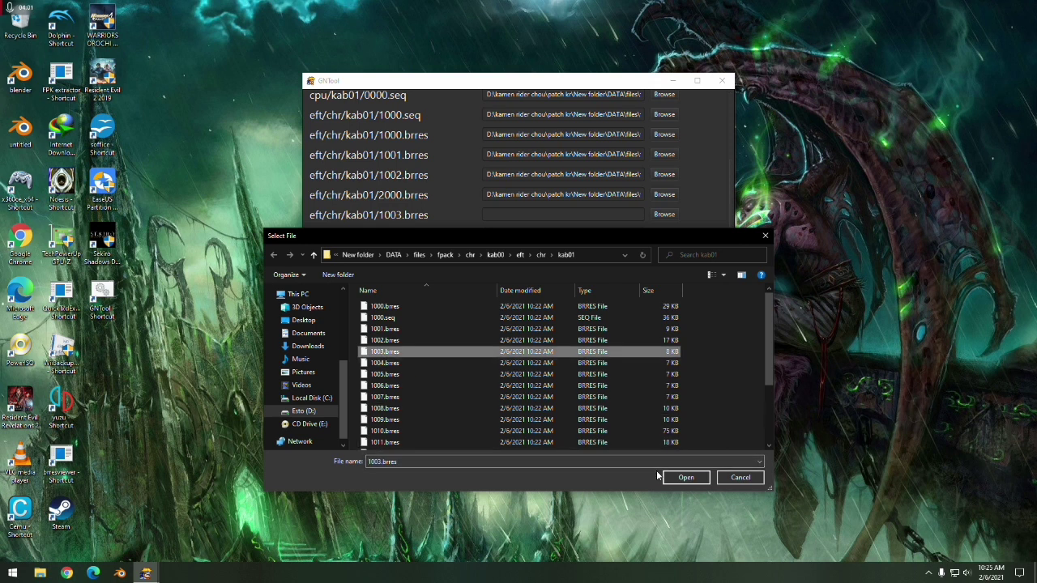
left_click(685, 478)
left_click(663, 235)
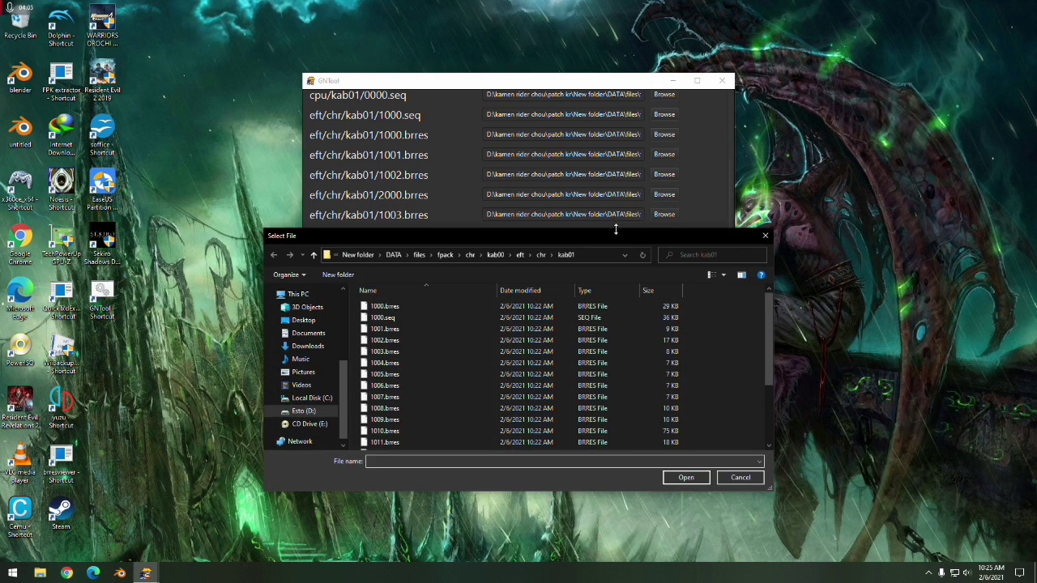
left_click_drag(614, 232, 617, 254)
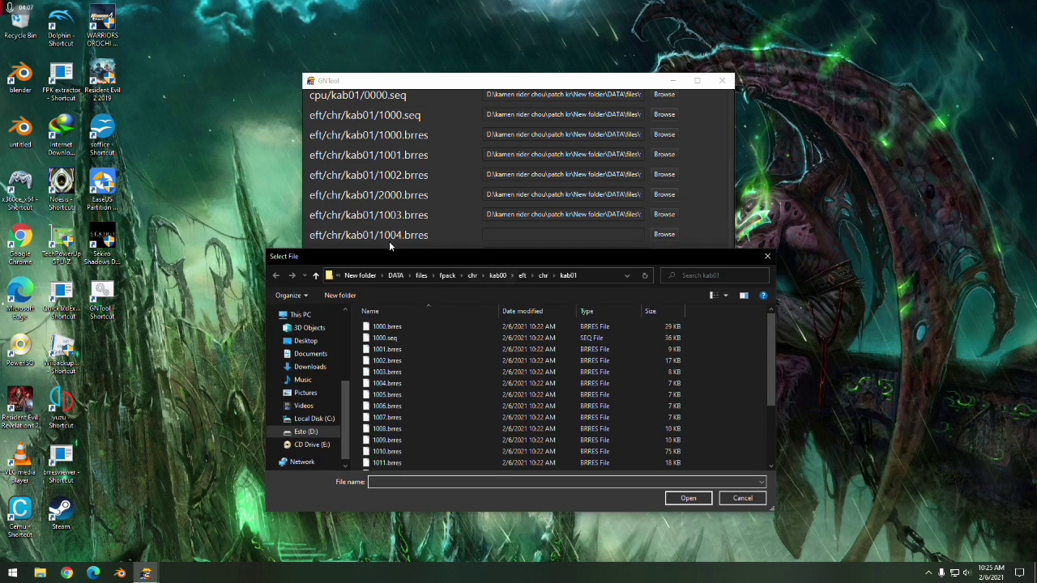
left_click(402, 382)
left_click(687, 498)
- Assign 1005.brres and 1006.brres from the eft\chr\kab01 folder to their matching eft/chr/kab01 entries
left_click(664, 254)
left_click_drag(566, 255, 564, 271)
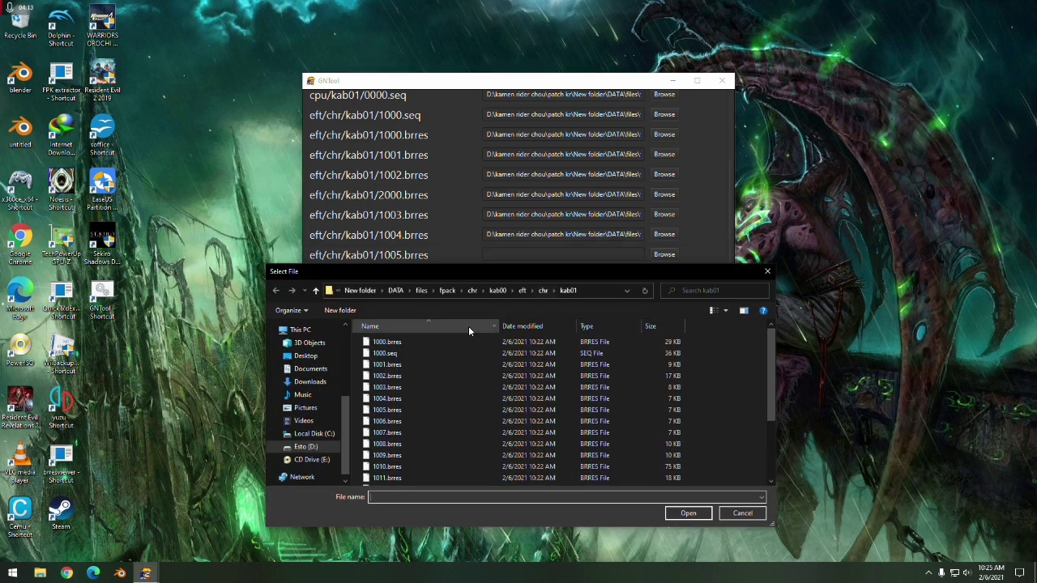
left_click(387, 410)
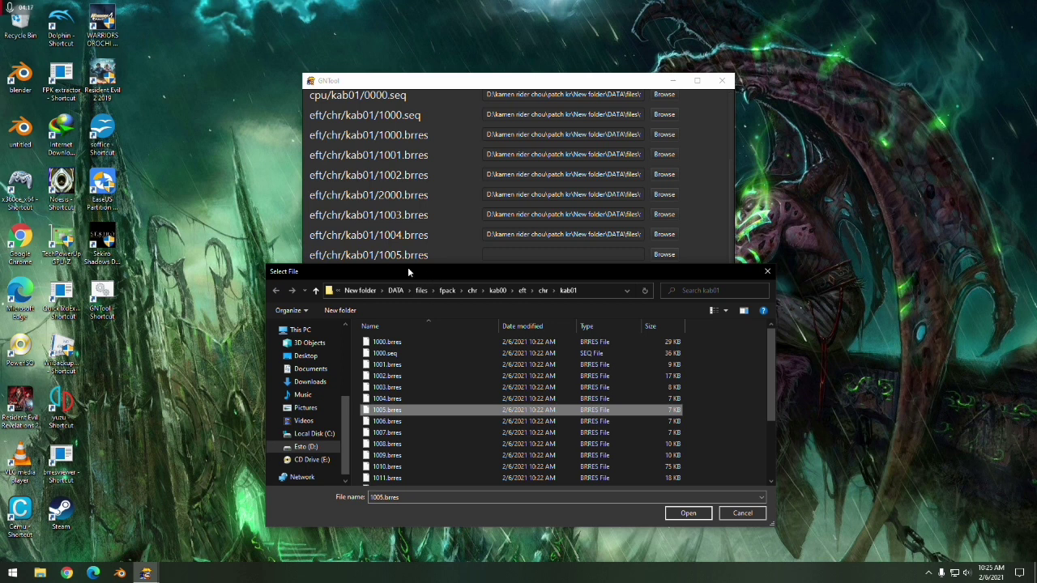
left_click(687, 513)
left_click(672, 275)
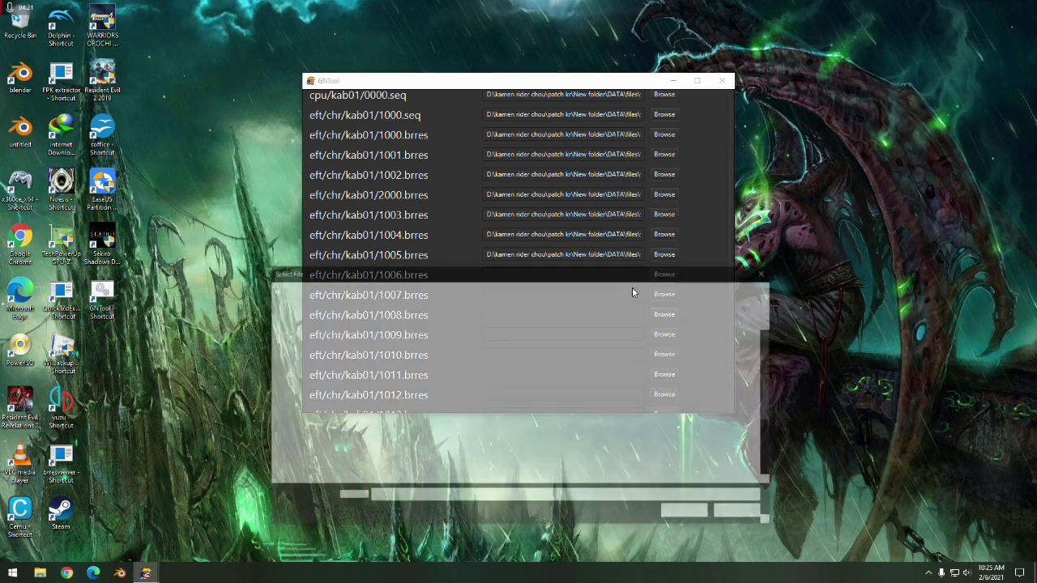
left_click_drag(612, 276, 612, 296)
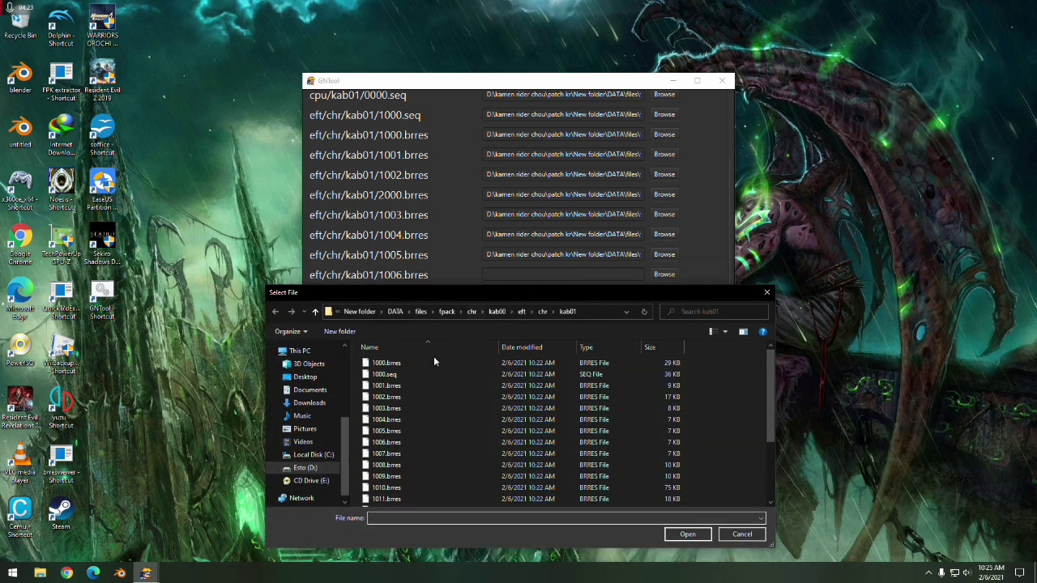
left_click(397, 443)
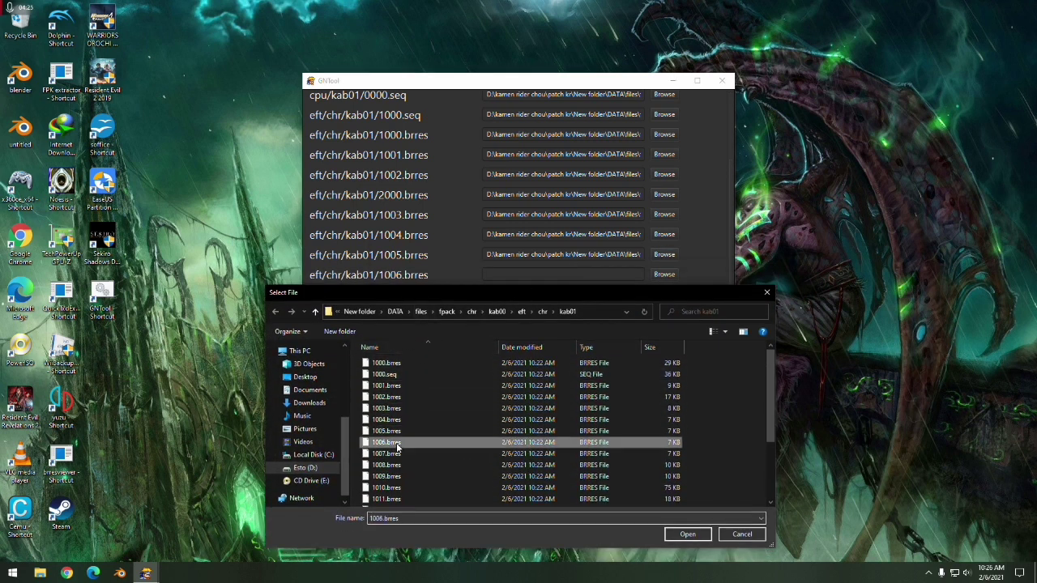
left_click(685, 535)
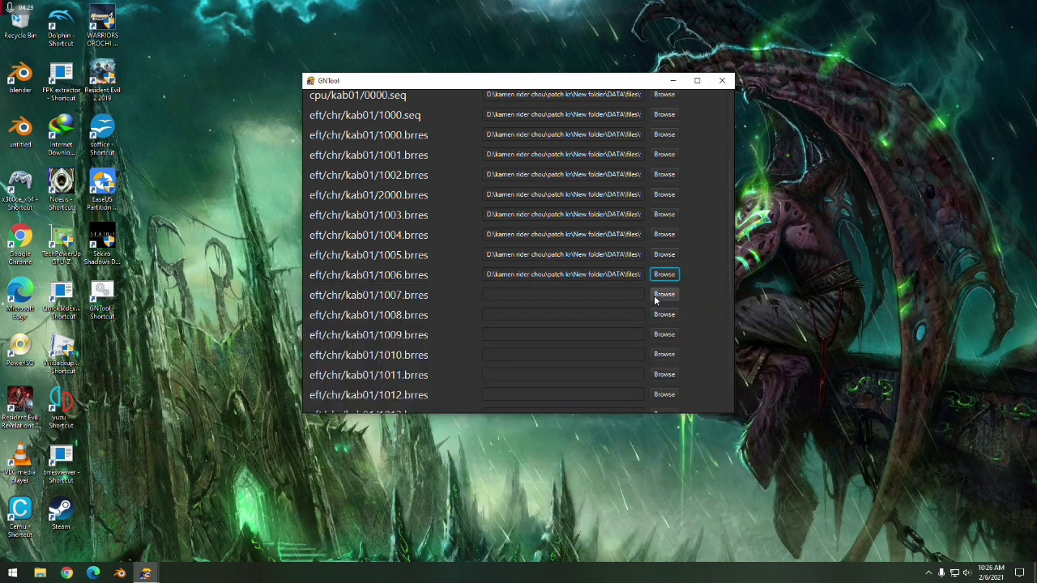
- Assign 1007.brres and 1008.brres from the eft\chr\kab01 folder to their matching eft/chr/kab01 entries
left_click(661, 295)
left_click_drag(529, 294, 525, 301)
left_click(410, 461)
left_click(678, 543)
left_click_drag(587, 87, 584, 20)
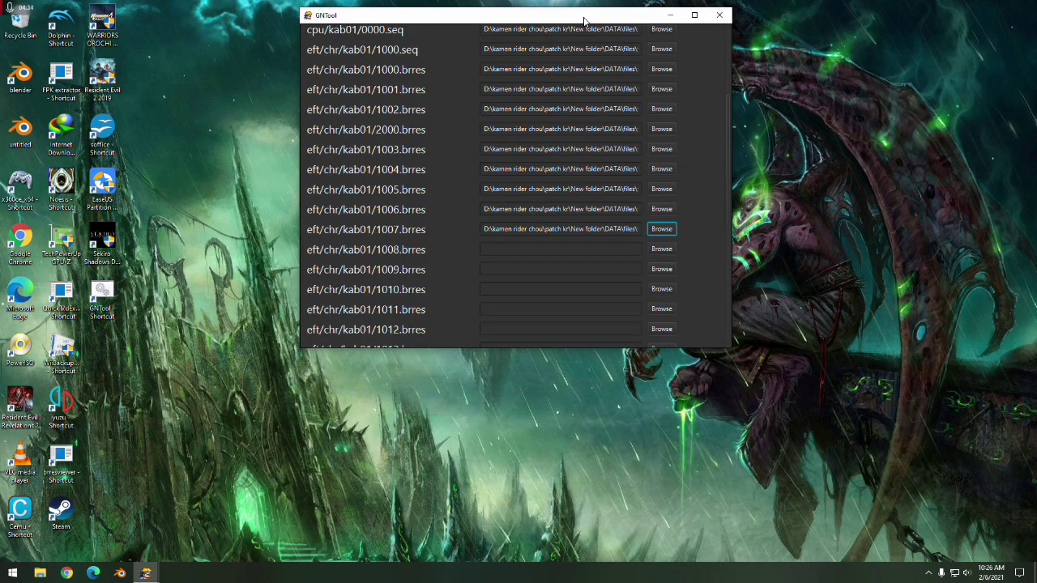
left_click(661, 249)
left_click_drag(579, 301, 578, 279)
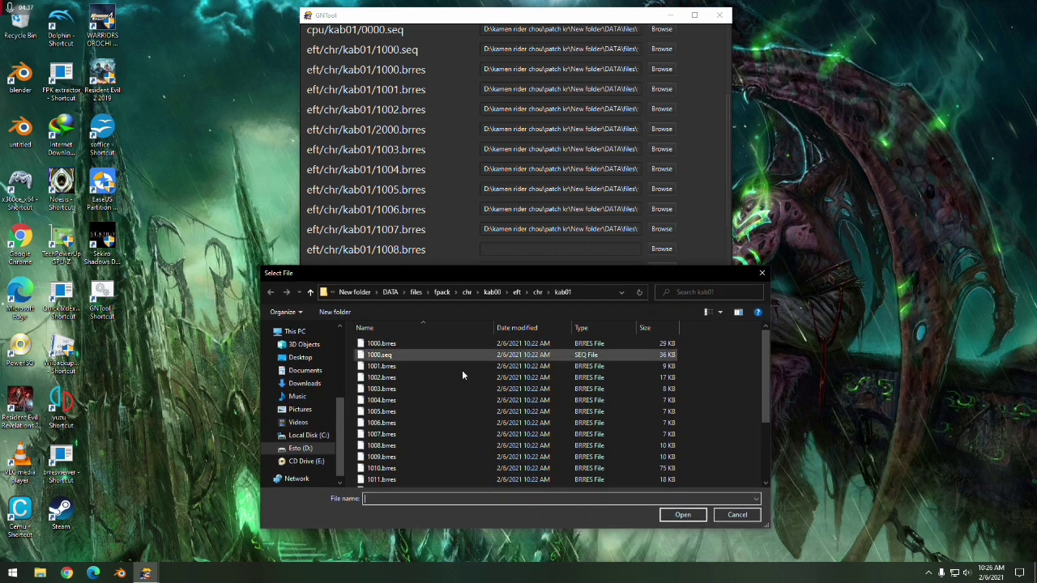
left_click(405, 445)
left_click(680, 515)
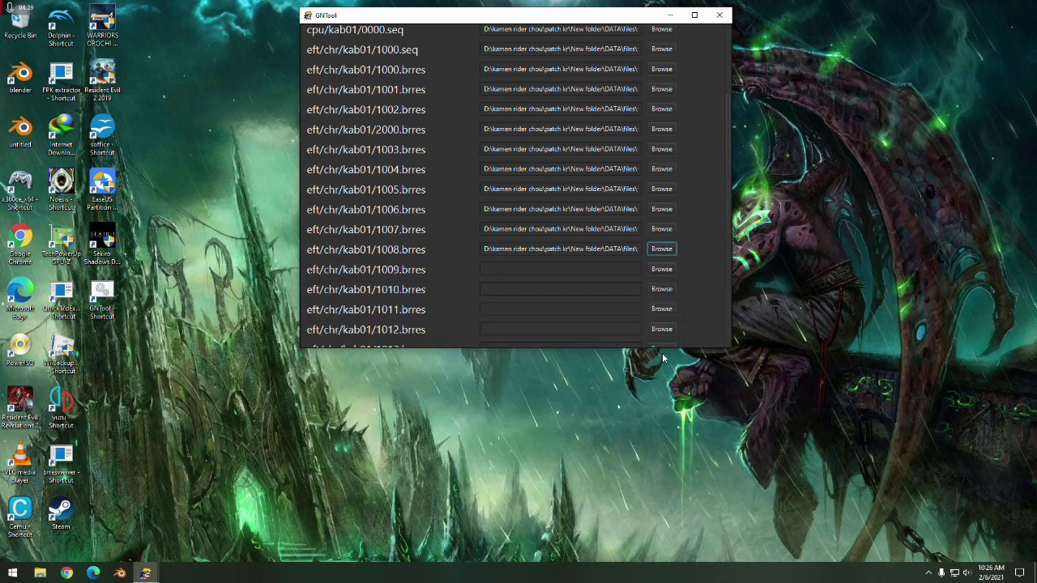
- Assign 1009.brres and 1010.brres from the eft\chr\kab01 folder to their matching eft/chr/kab01 entries
left_click(653, 274)
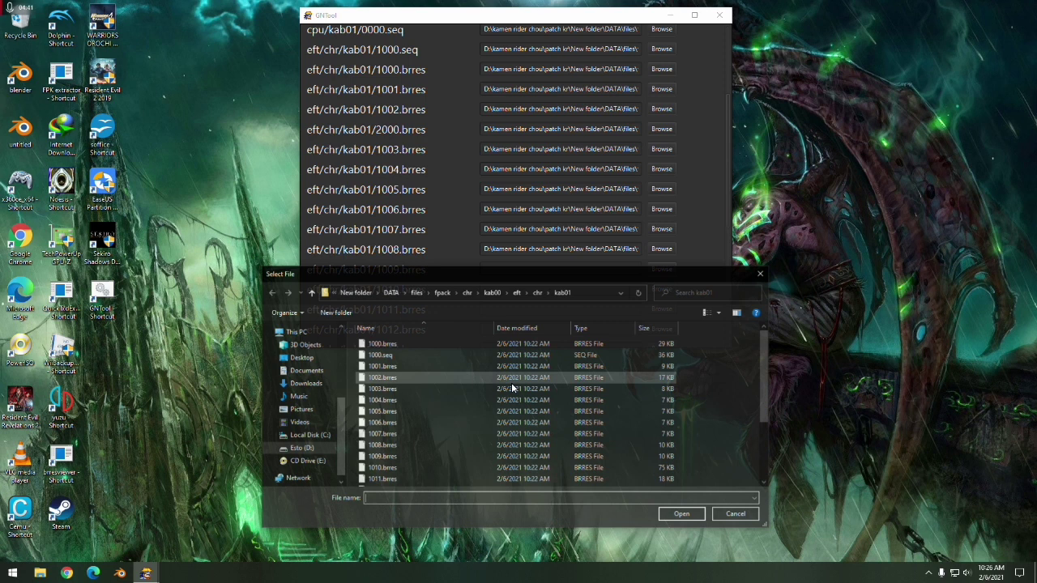
left_click(401, 455)
left_click(680, 515)
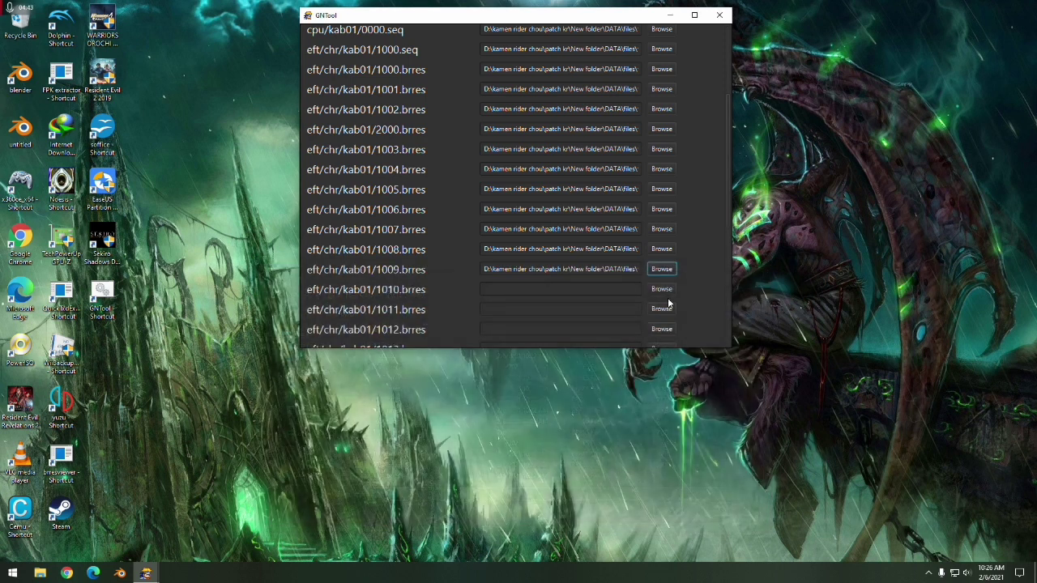
left_click(660, 294)
left_click(411, 468)
left_click(685, 515)
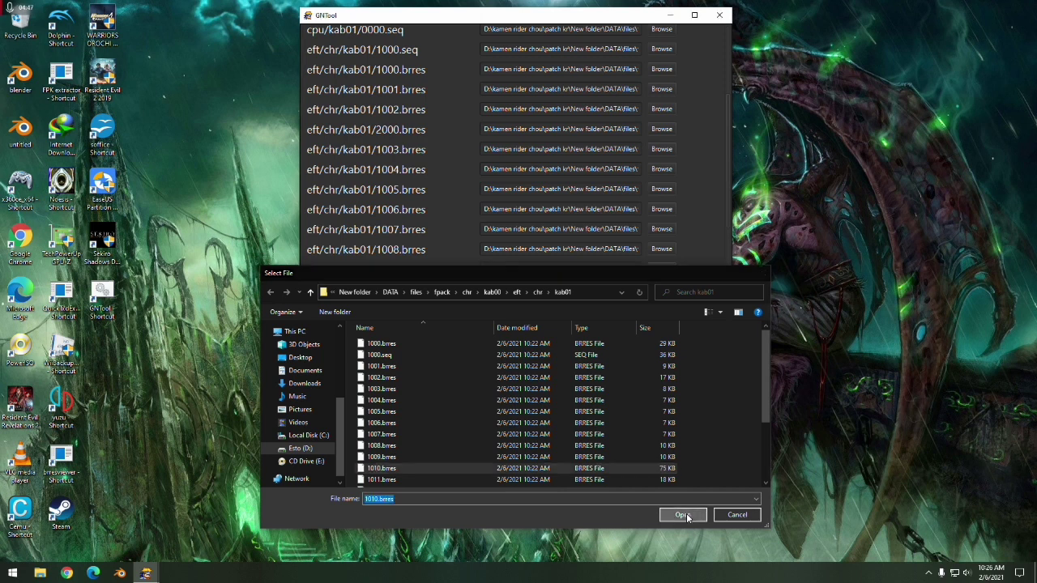
- Assign 1011.brres from the eft\chr\kab01 folder to the eft/chr/kab01/1011.brres entry
scroll(689, 247, "down", 5)
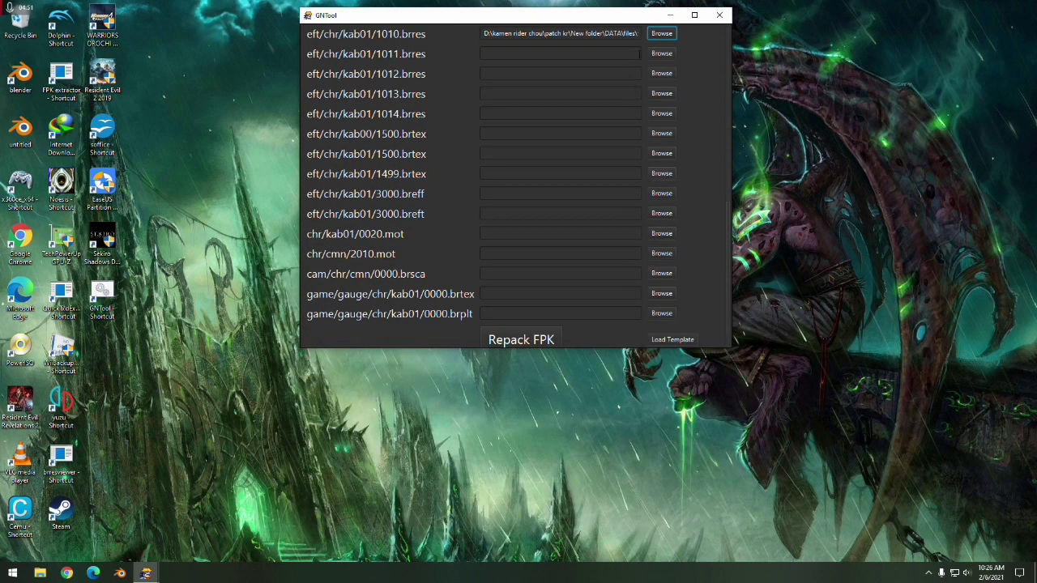
left_click(658, 54)
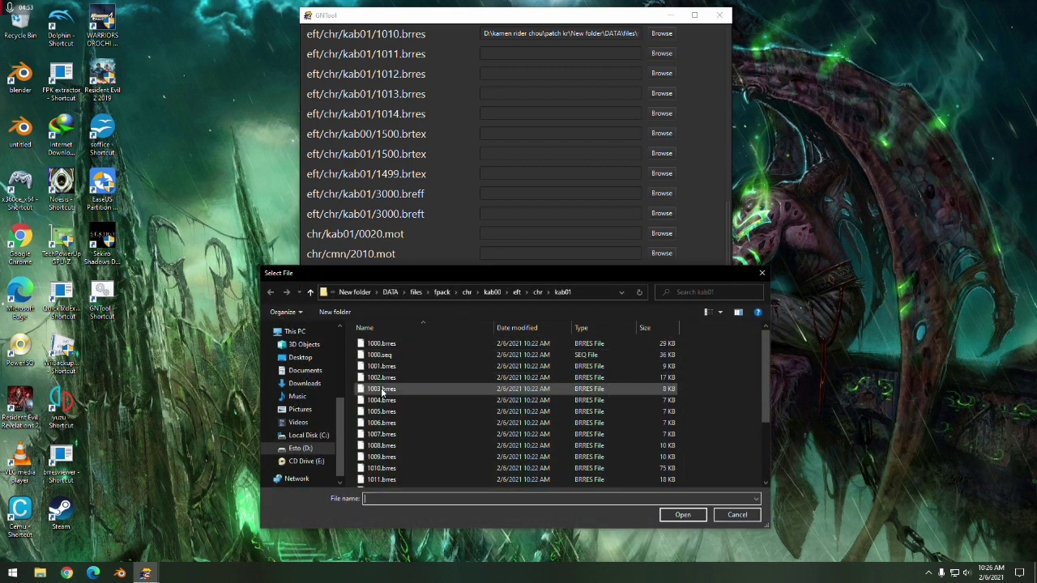
left_click(397, 480)
left_click(683, 515)
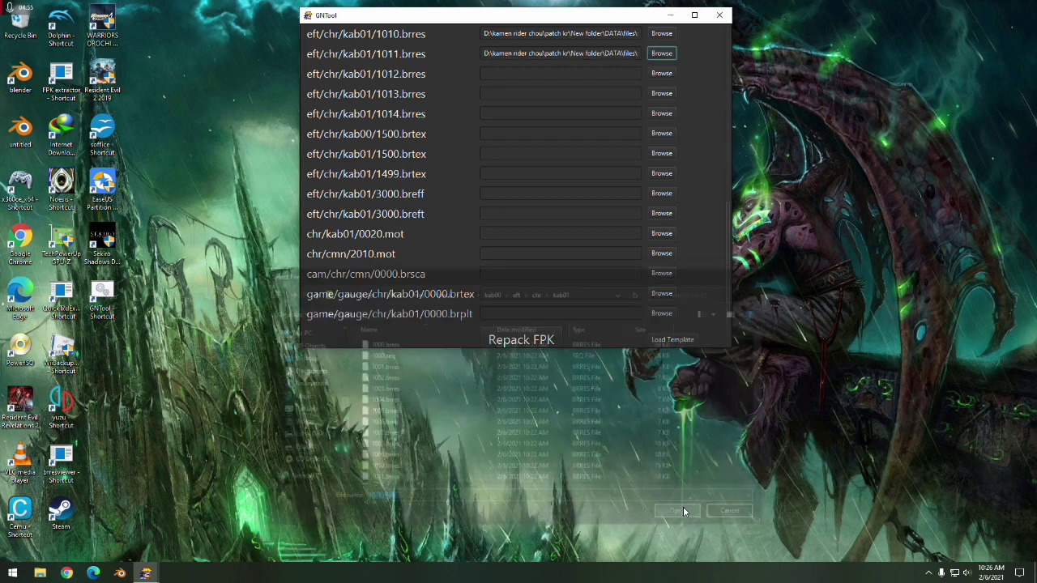
- Assign 1012.brres and 1013.brres from the eft\chr\kab01 folder to their matching eft/chr/kab01 entries
left_click(661, 73)
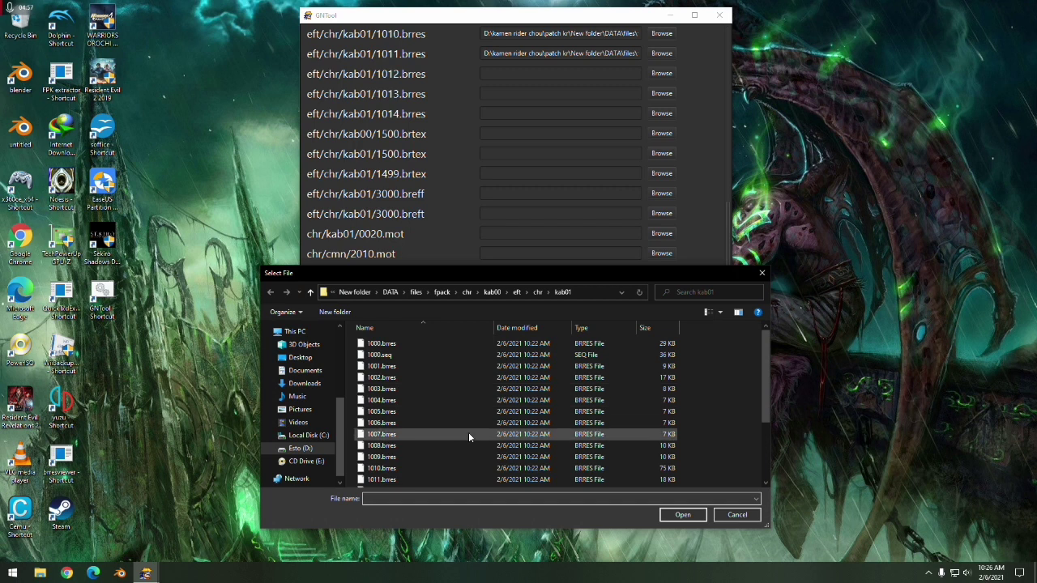
left_click(381, 402)
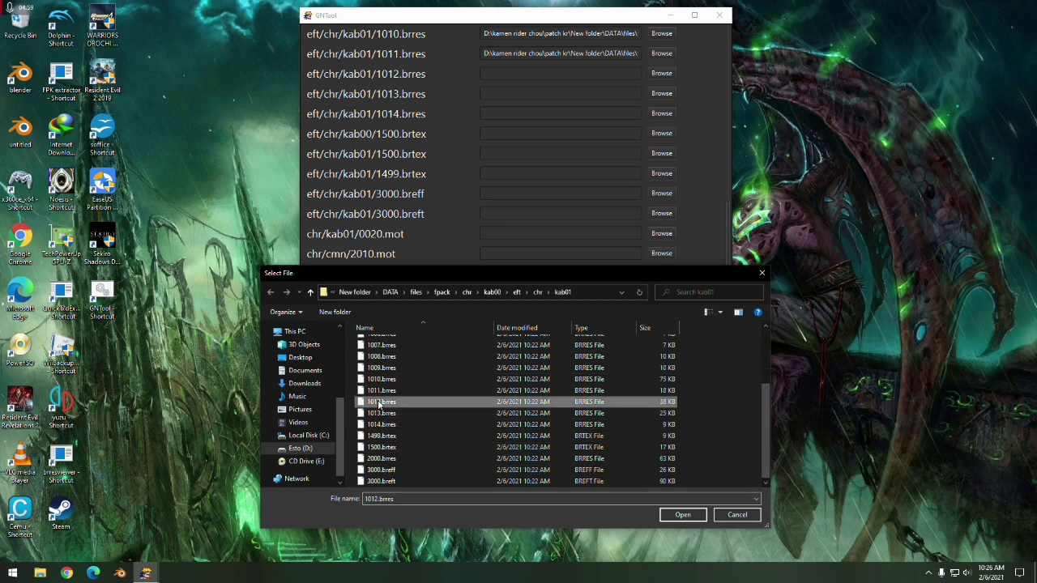
left_click(683, 515)
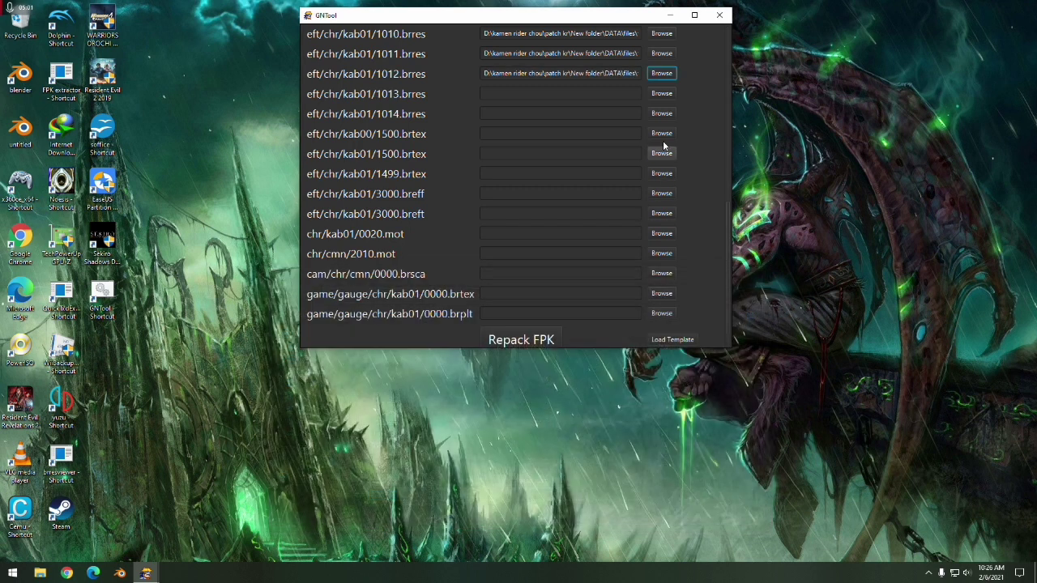
left_click(662, 94)
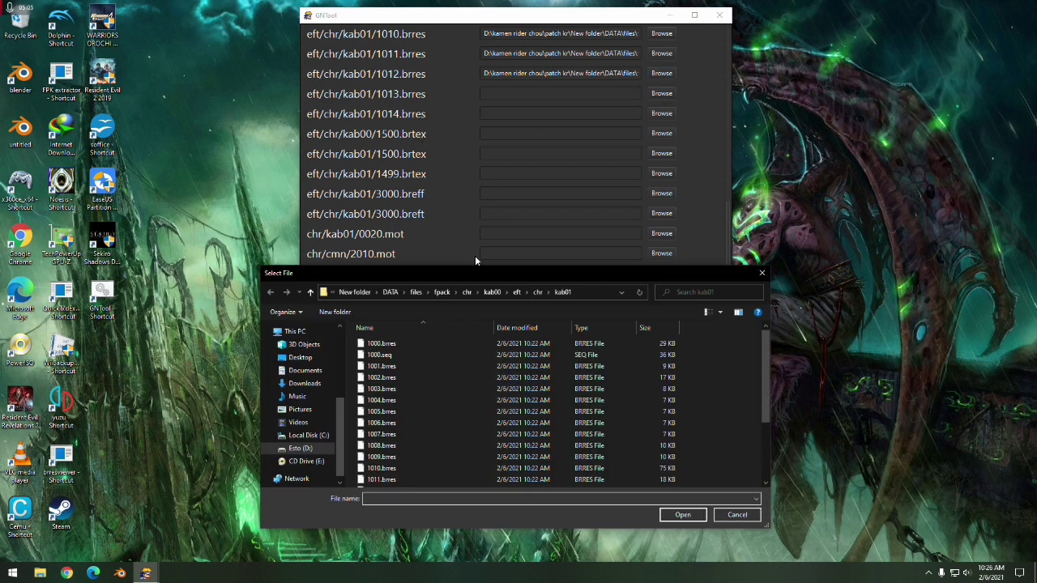
scroll(430, 371, "down", 3)
left_click(401, 410)
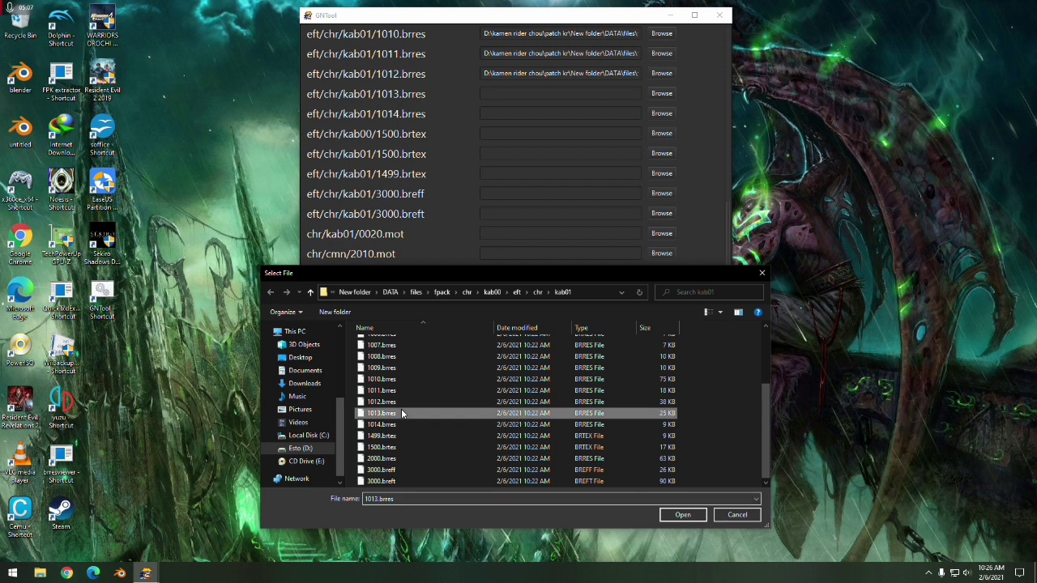
left_click(683, 515)
- Assign 1014.brres from the eft\chr\kab01 folder to the eft/chr/kab01/1014.brres entry
left_click(662, 113)
scroll(426, 418, "down", 1)
left_click(397, 448)
left_click(681, 516)
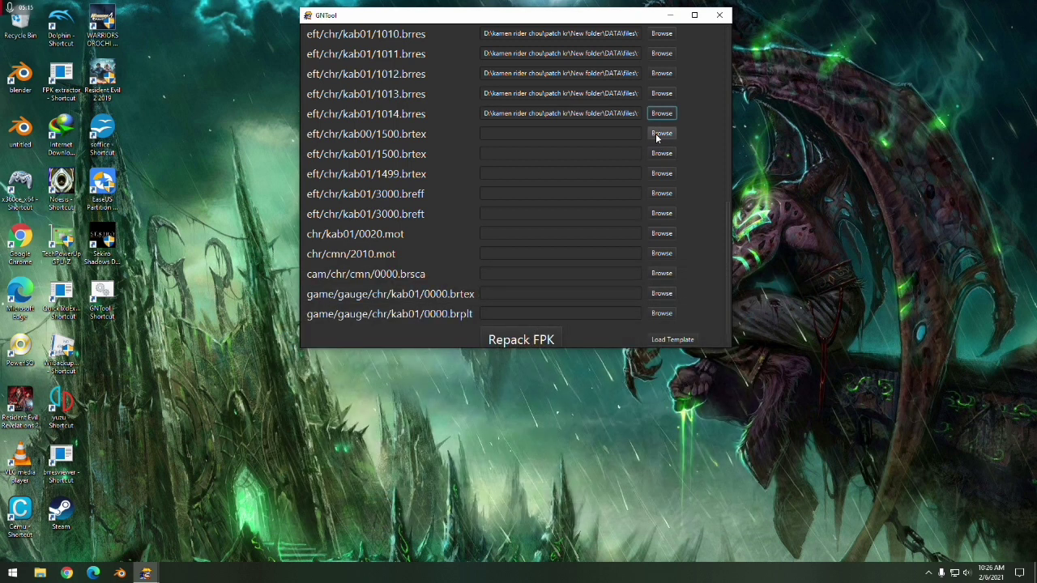
- Assign 1500.brtex from the eft\chr\kab00 folder to the eft/chr/kab00/1500.brtex entry
left_click(656, 133)
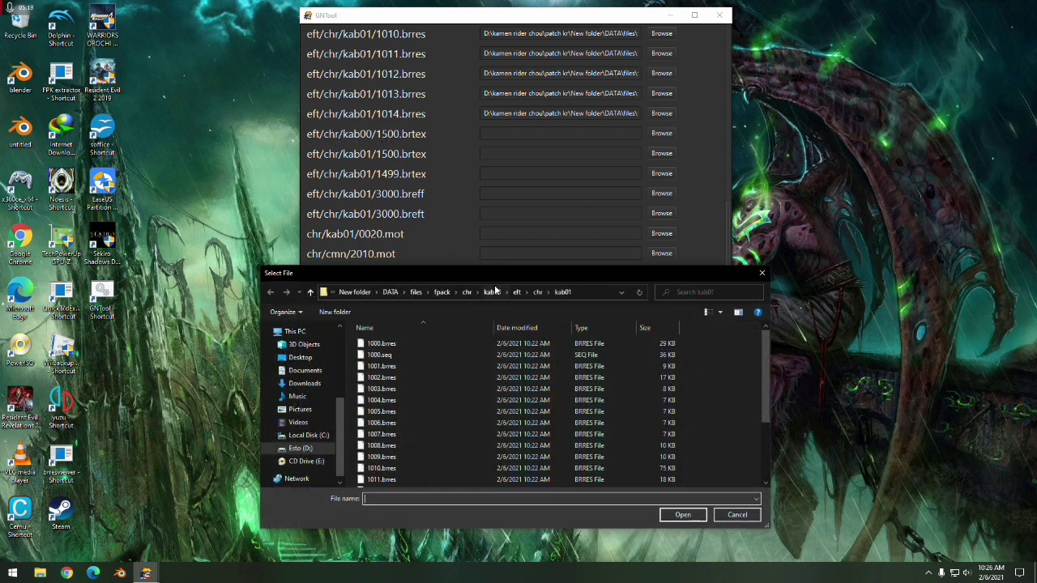
left_click(538, 291)
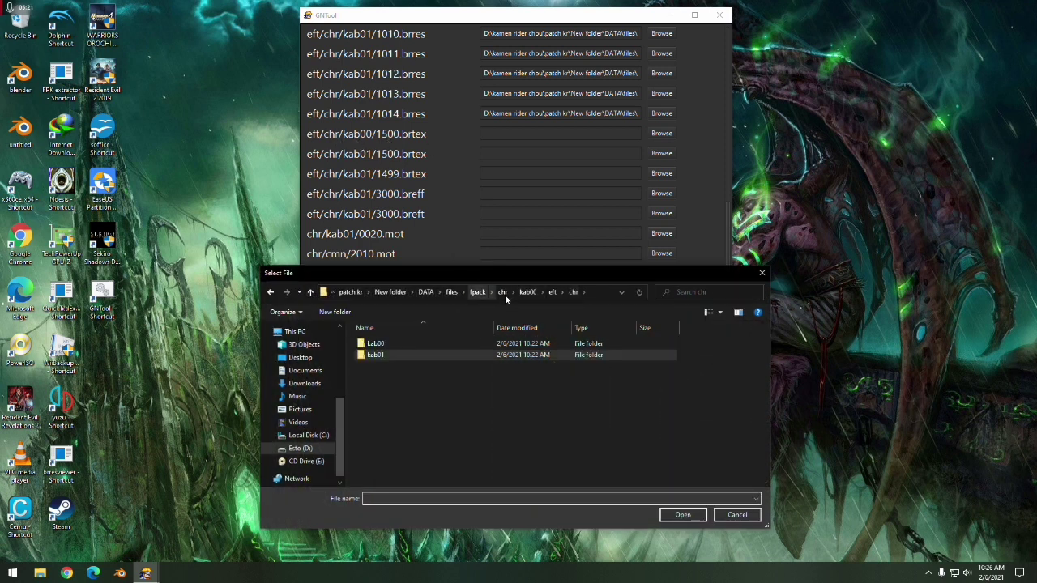
left_click(538, 294)
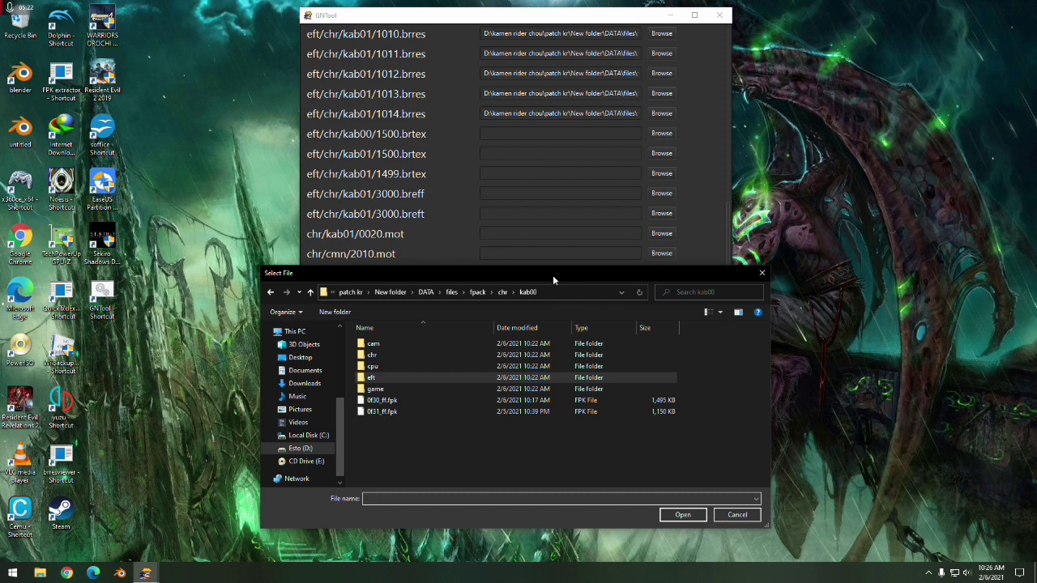
double_click(382, 379)
left_click_drag(425, 277, 405, 159)
double_click(361, 228)
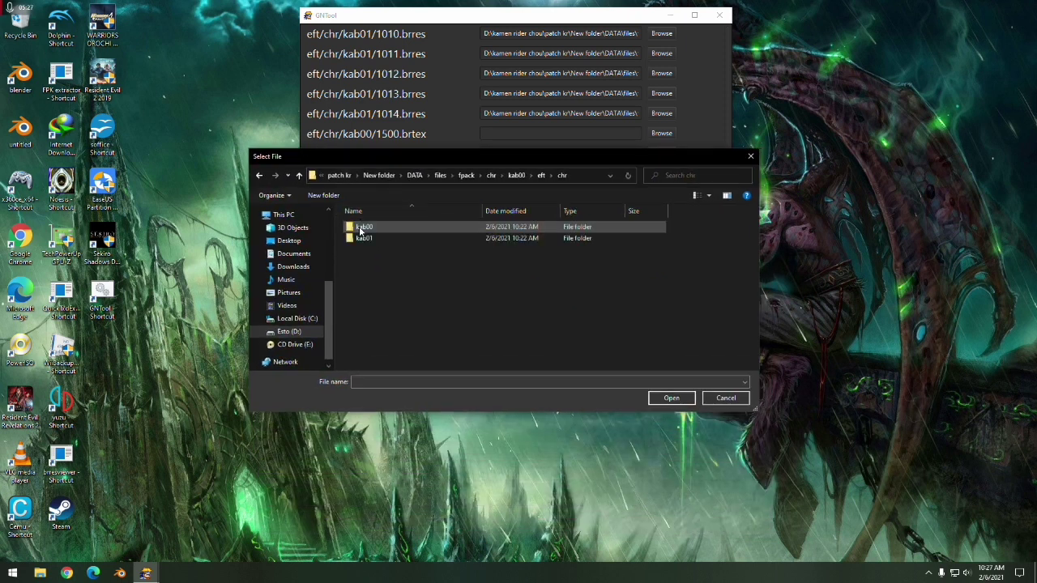
double_click(362, 229)
left_click(368, 228)
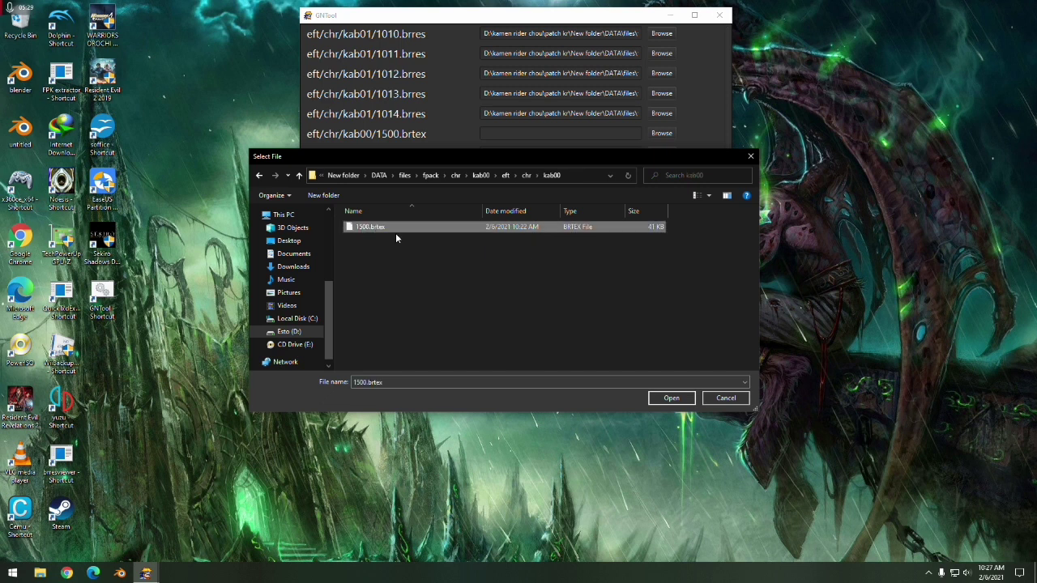
left_click(671, 398)
- Assign 1500.brtex from the eft\chr\kab01 folder to the eft/chr/kab01/1500.brtex entry
left_click(662, 133)
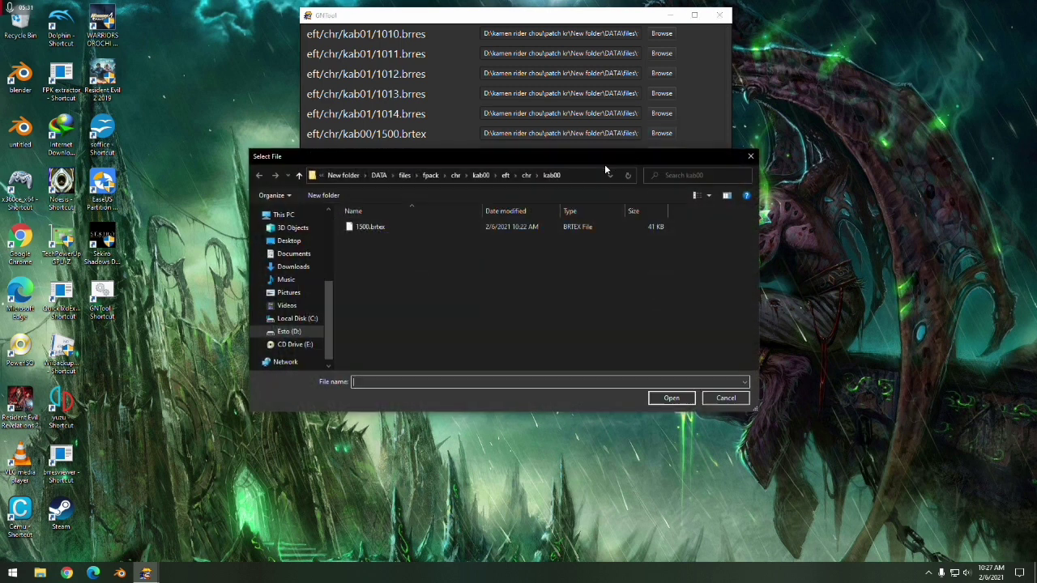
left_click_drag(571, 153, 568, 173)
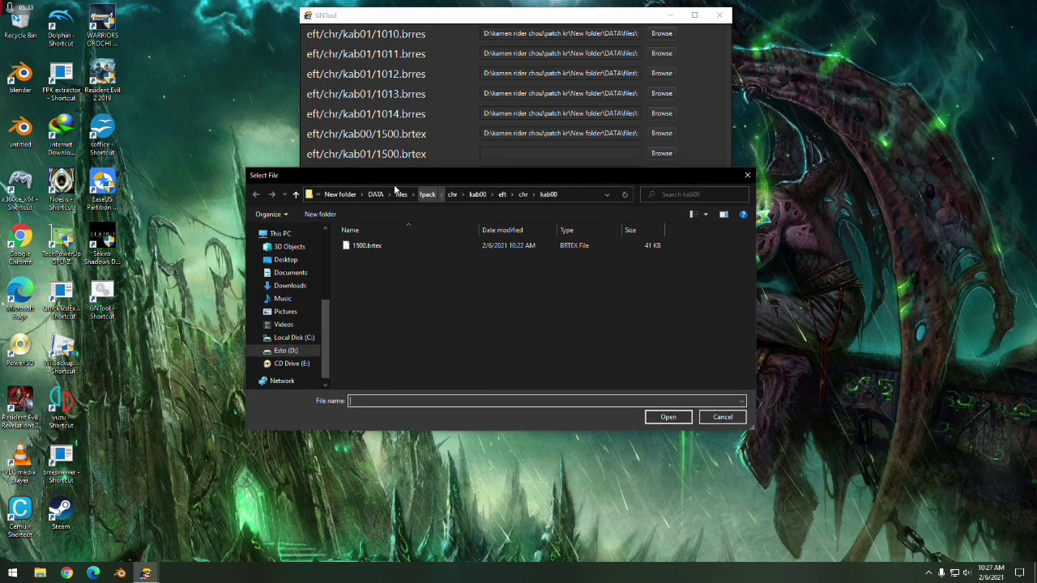
left_click(476, 193)
double_click(378, 280)
double_click(365, 248)
double_click(369, 257)
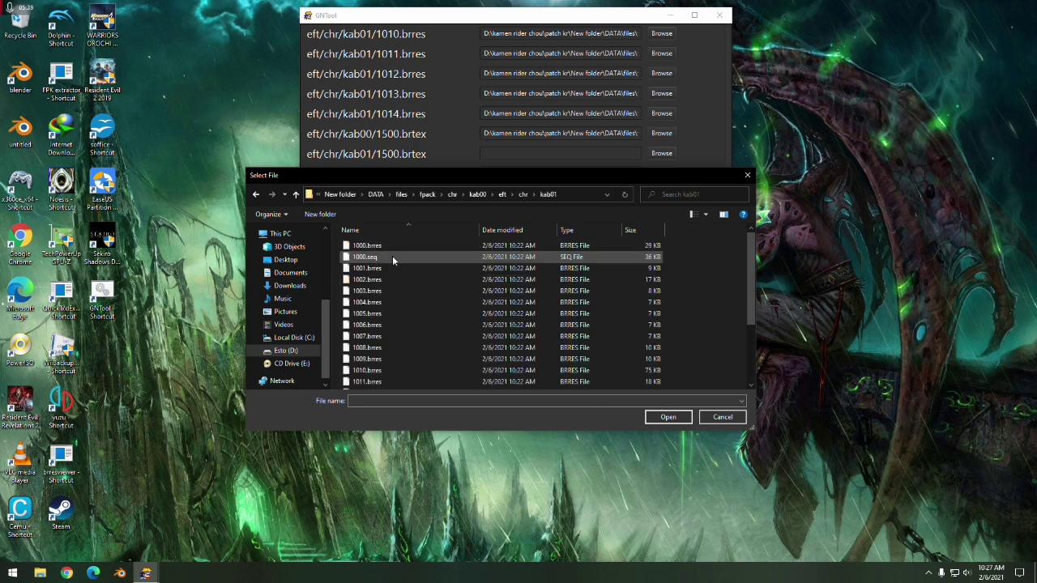
scroll(385, 328, "down", 3)
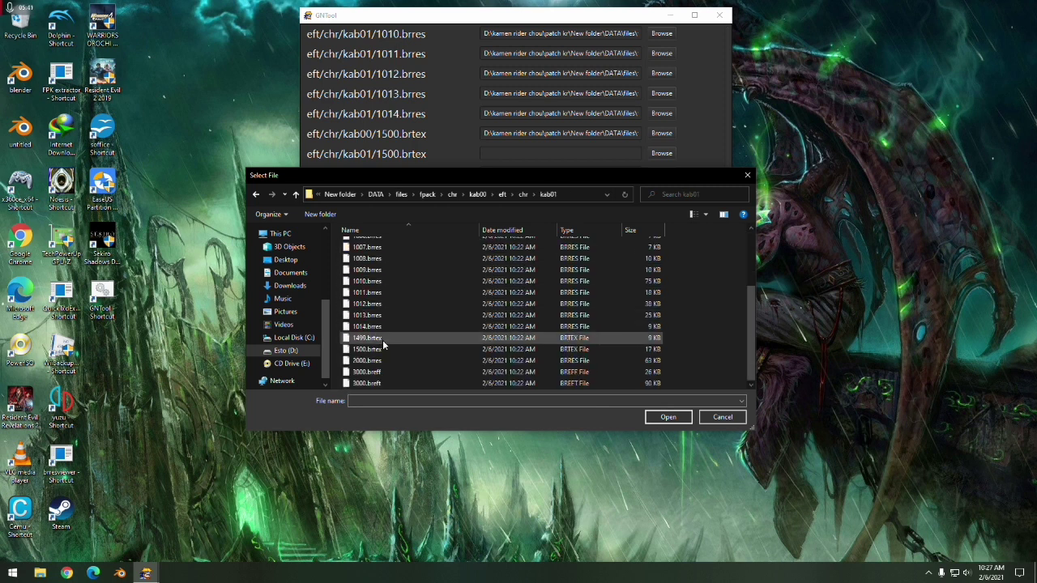
left_click(368, 349)
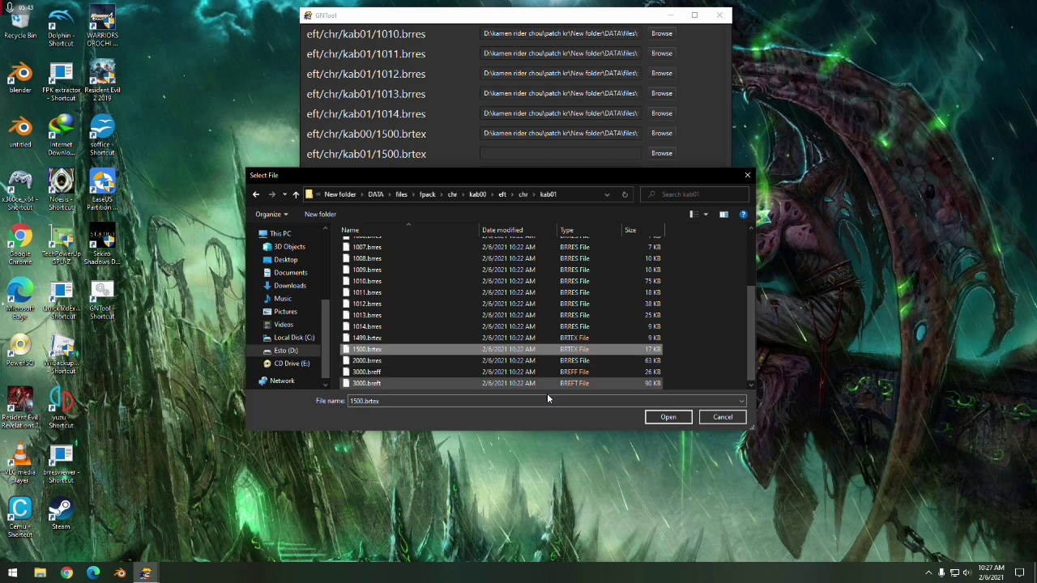
left_click(665, 417)
- Assign 1499.brtex from the eft\chr\kab01 folder to the eft/chr/kab01/1499.brtex entry
left_click(662, 174)
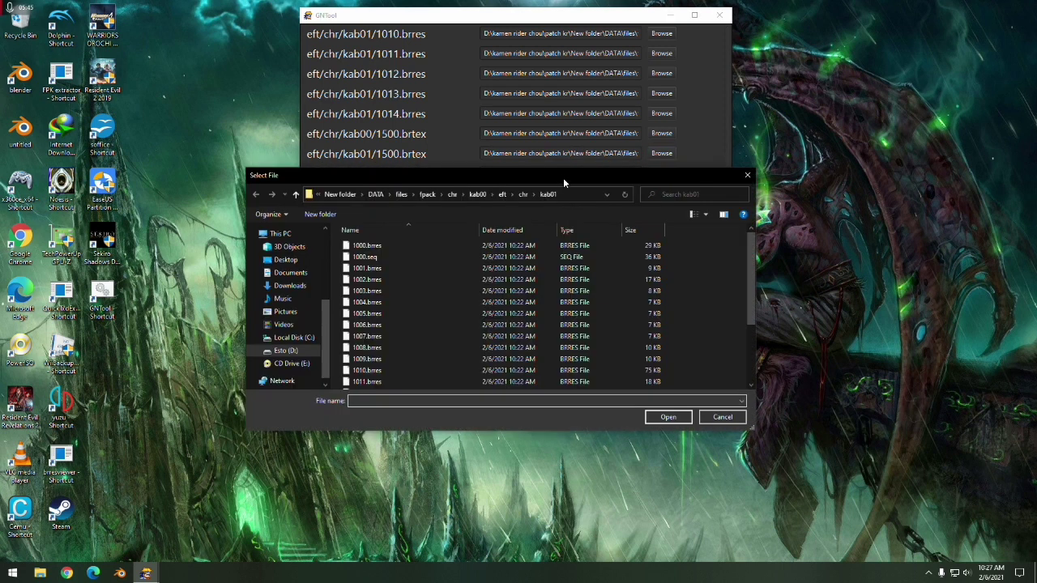
left_click_drag(563, 177, 559, 191)
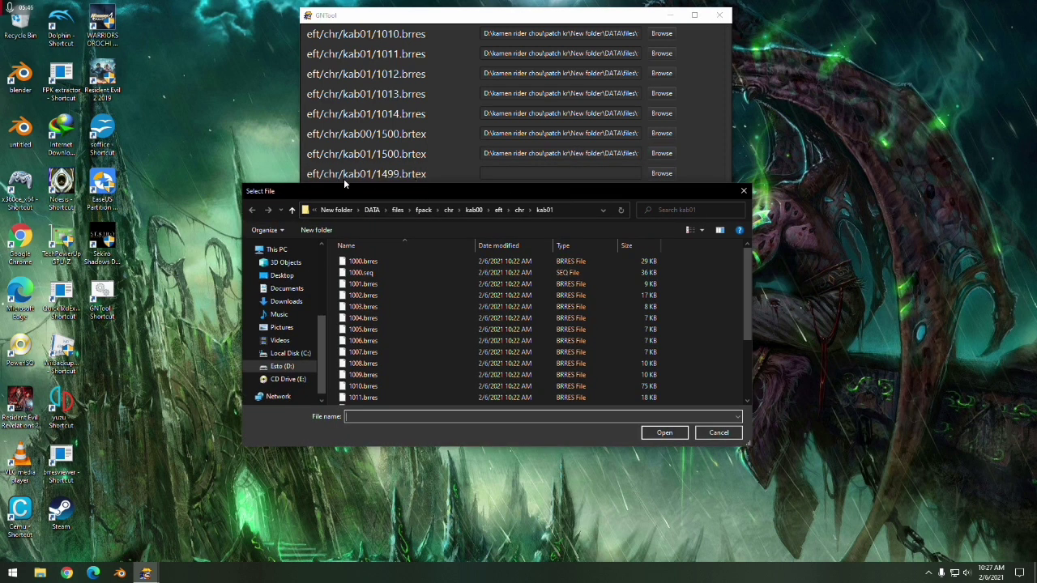
scroll(387, 357, "down", 3)
left_click(372, 355)
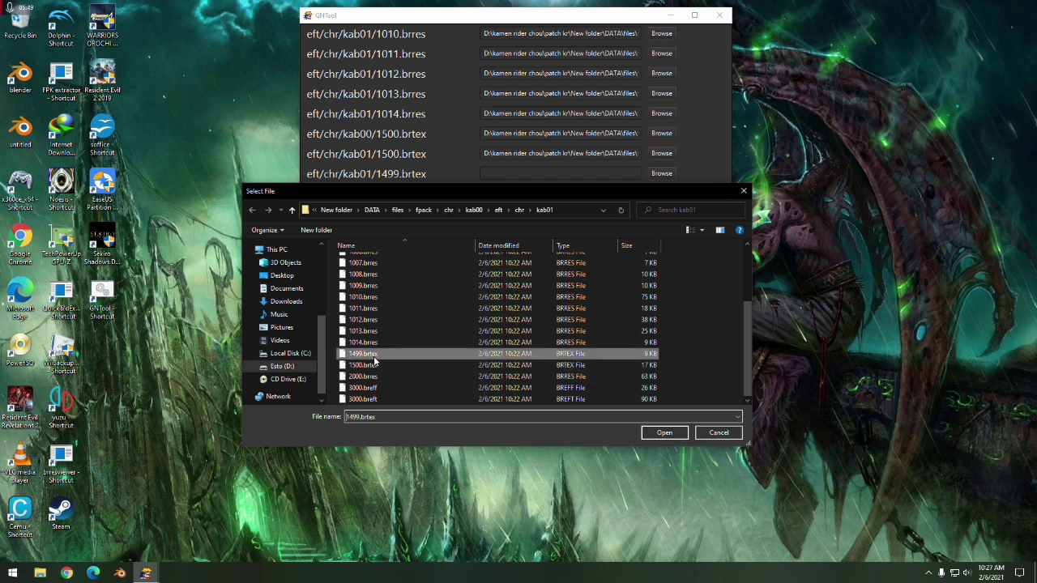
left_click(662, 433)
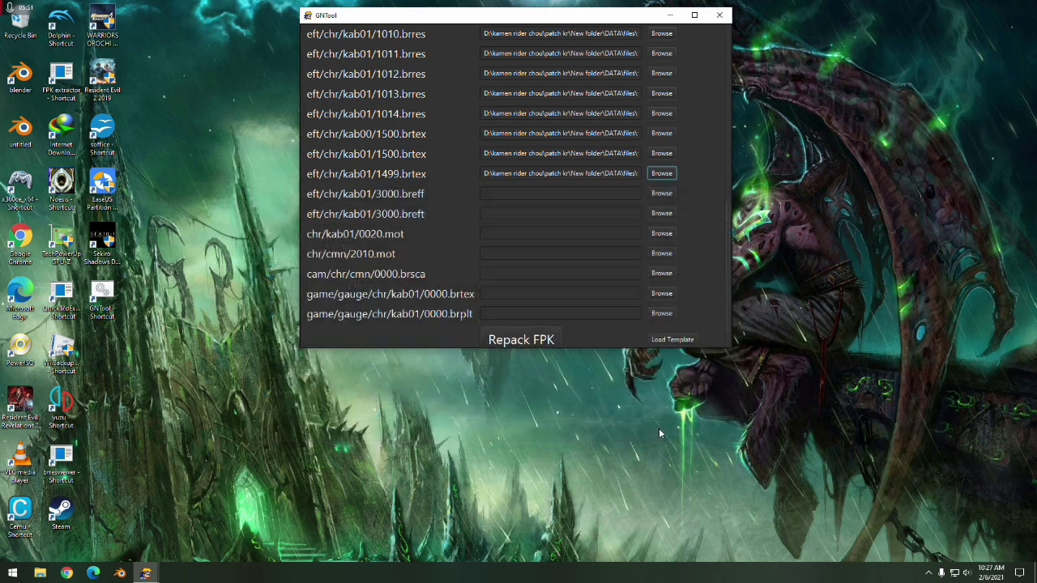
- Assign 3000.breff from the eft\chr\kab01 folder to the eft/chr/kab01/3000.breff entry
left_click(656, 193)
left_click_drag(524, 194, 528, 219)
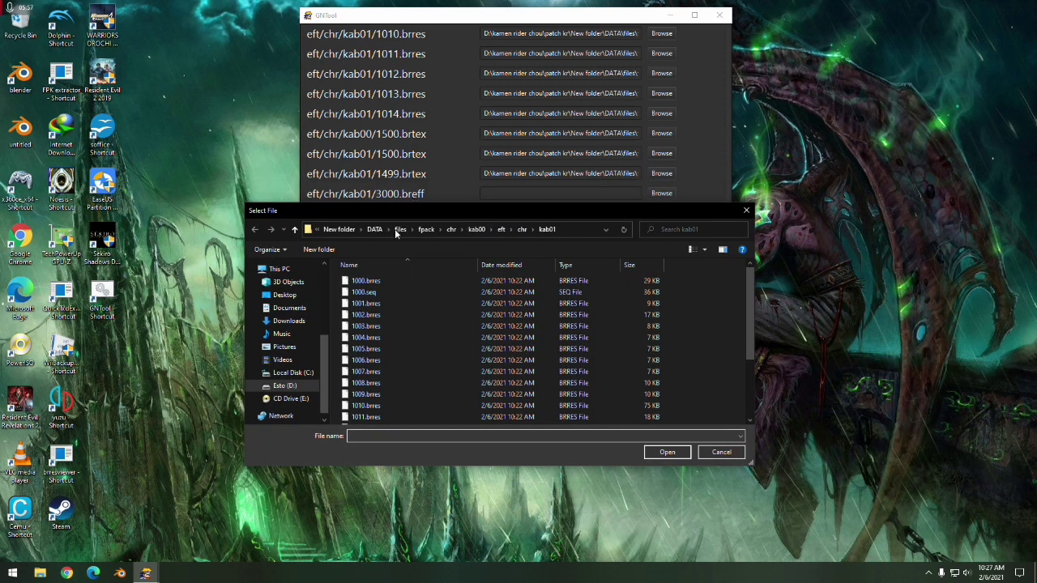
scroll(376, 330, "down", 3)
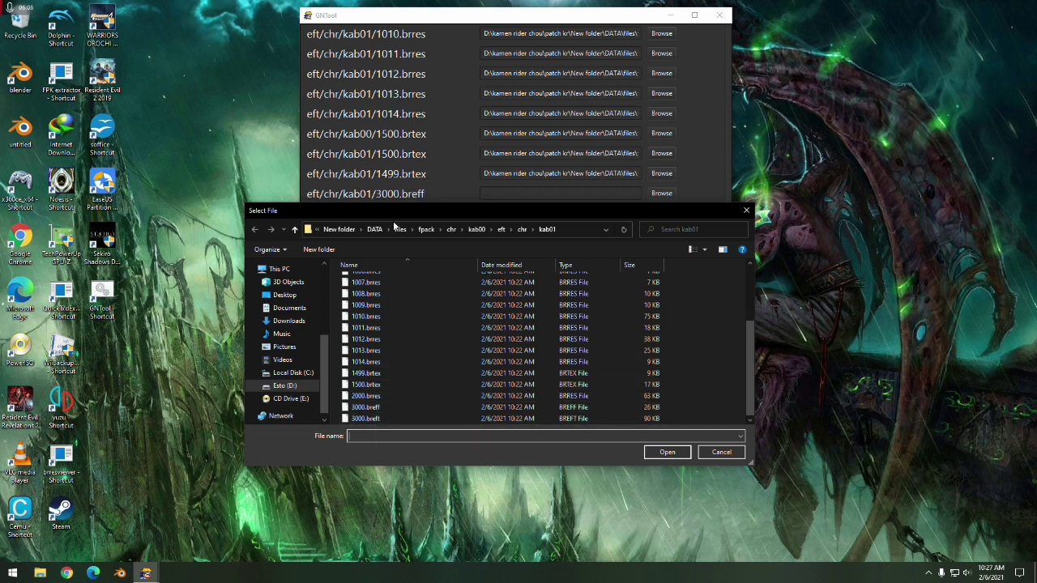
left_click(385, 407)
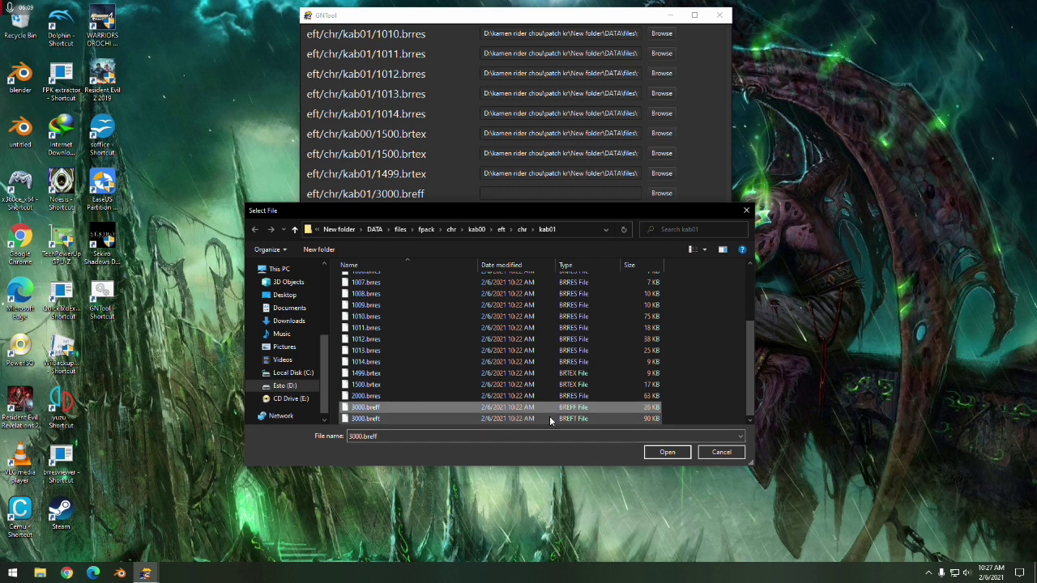
left_click(662, 452)
- Assign 3000.breft from the eft\chr\kab01 folder to the eft/chr/kab01/3000.breft entry
left_click(662, 213)
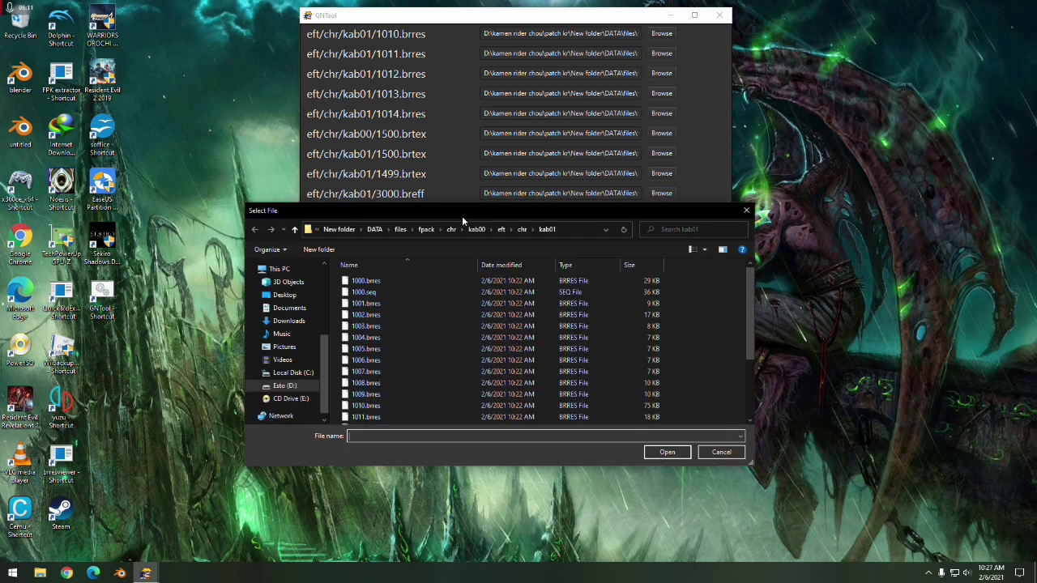
scroll(405, 405, "down", 3)
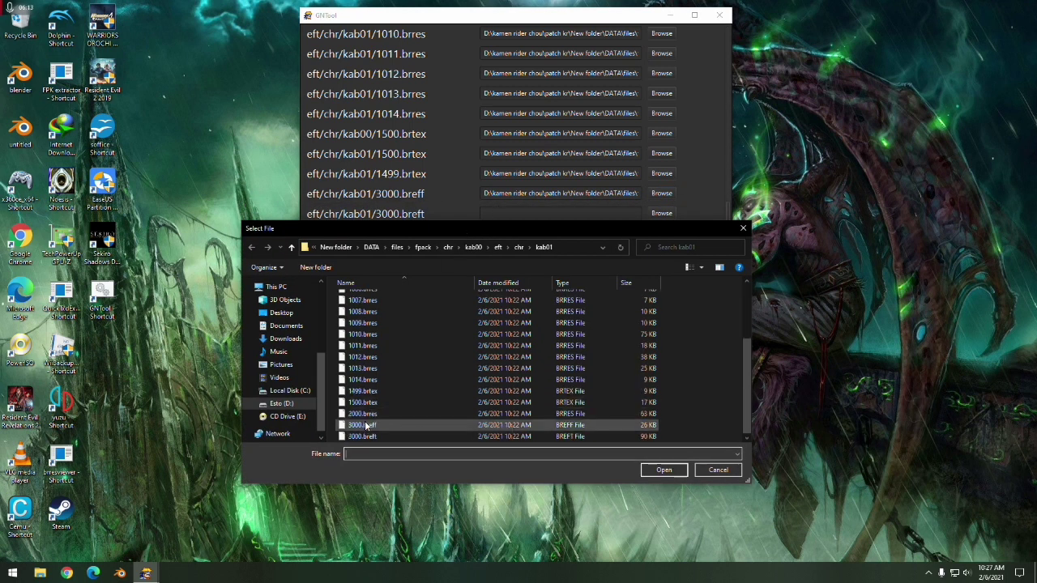
left_click(369, 437)
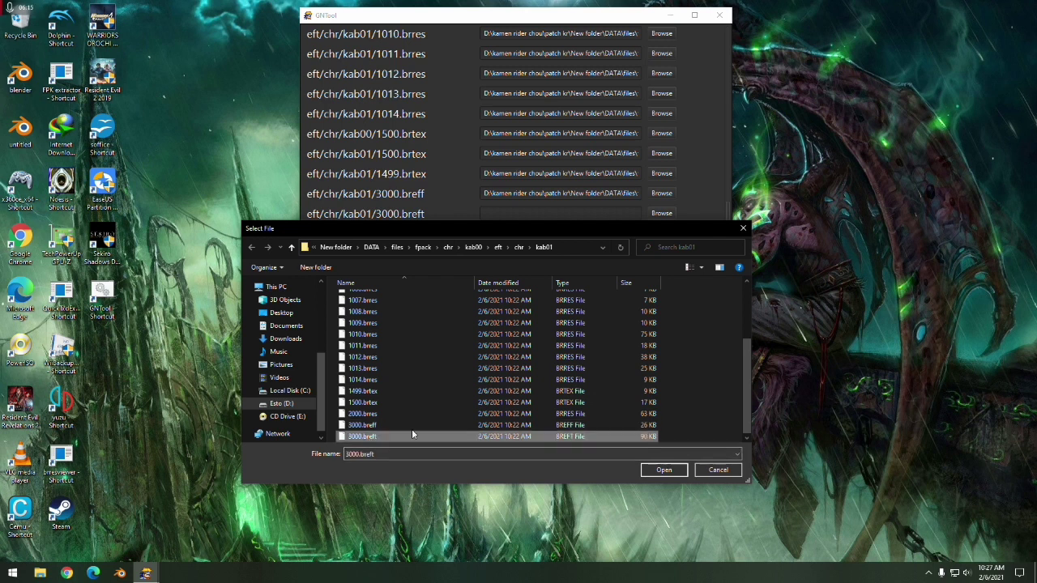
left_click(655, 470)
- Assign 0020.mot from the kab00\chr\kab01 folder to the chr/kab01/0020.mot entry
left_click(662, 233)
left_click_drag(604, 232, 605, 257)
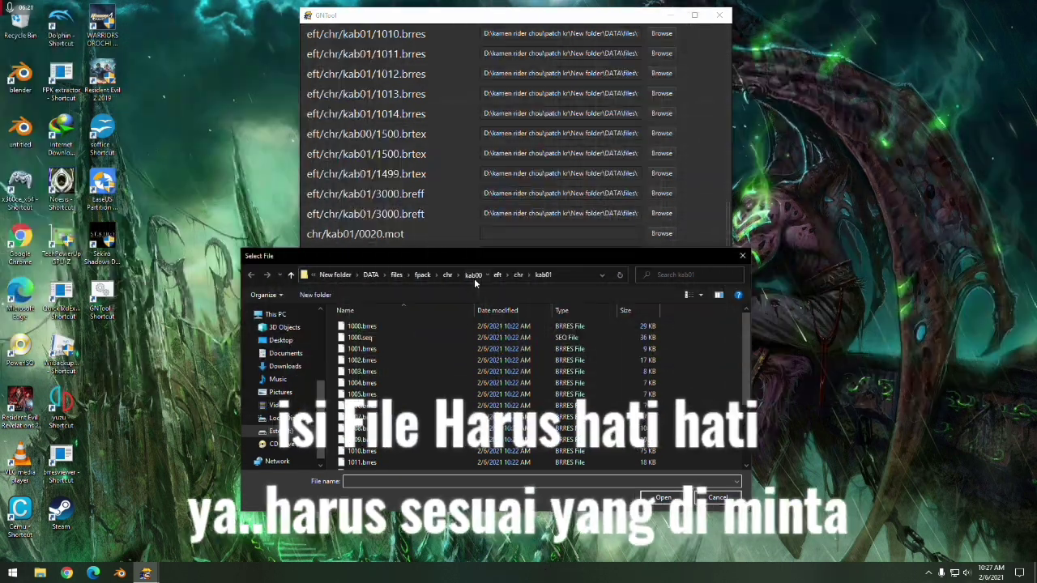
left_click(473, 278)
double_click(423, 327)
double_click(367, 339)
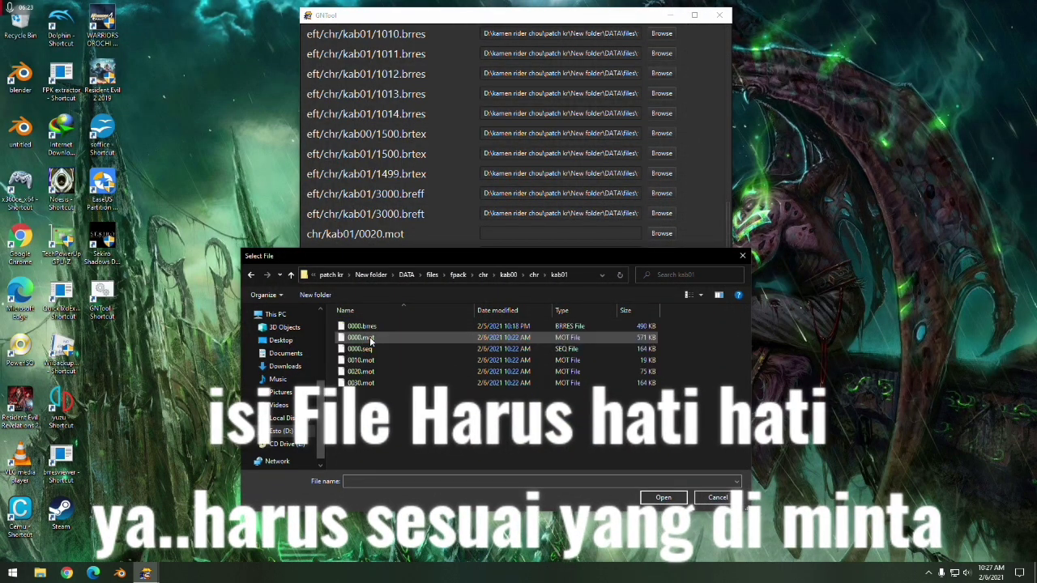
left_click(362, 372)
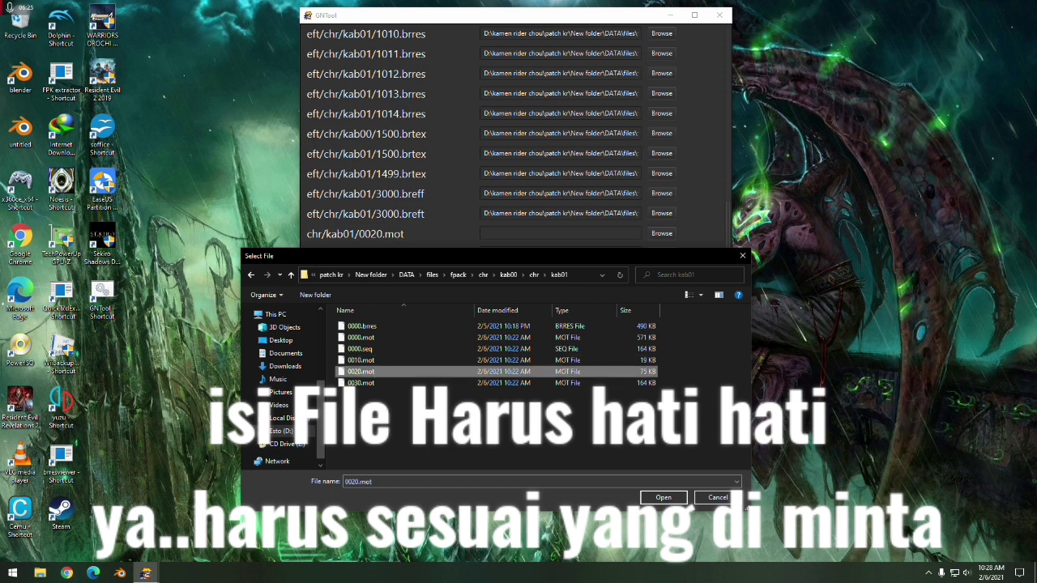
left_click(652, 497)
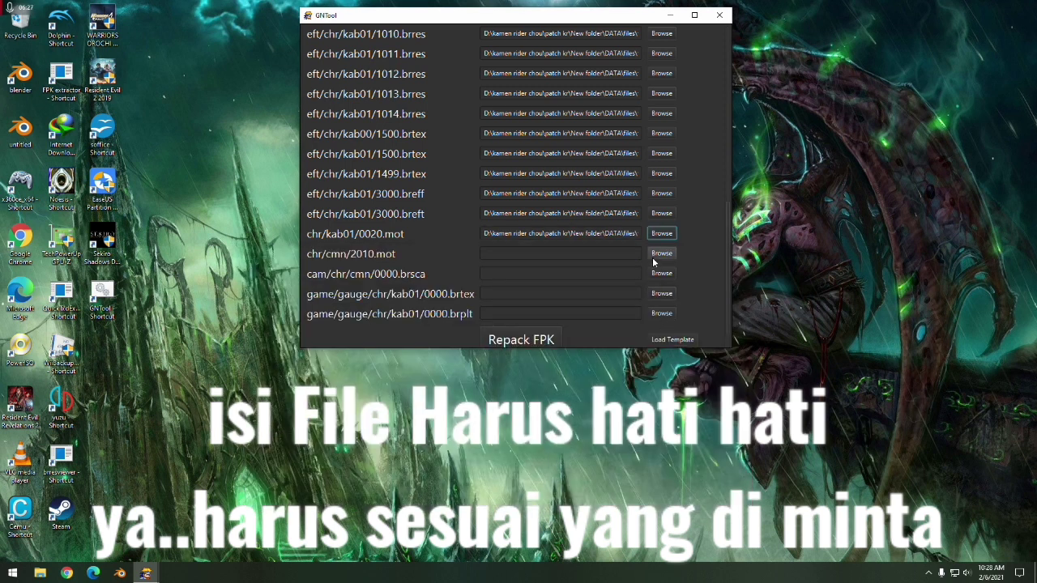
- Assign 2010.mot from the kab00\chr\cmn folder to the chr/cmn/2010.mot entry
left_click(656, 256)
left_click_drag(545, 260, 540, 281)
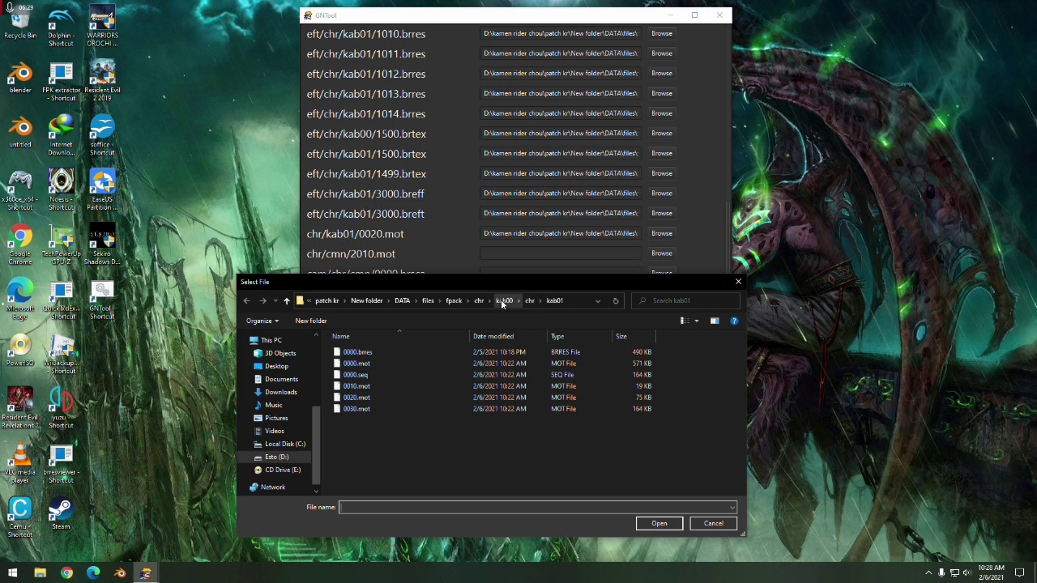
left_click(507, 300)
double_click(350, 364)
double_click(355, 352)
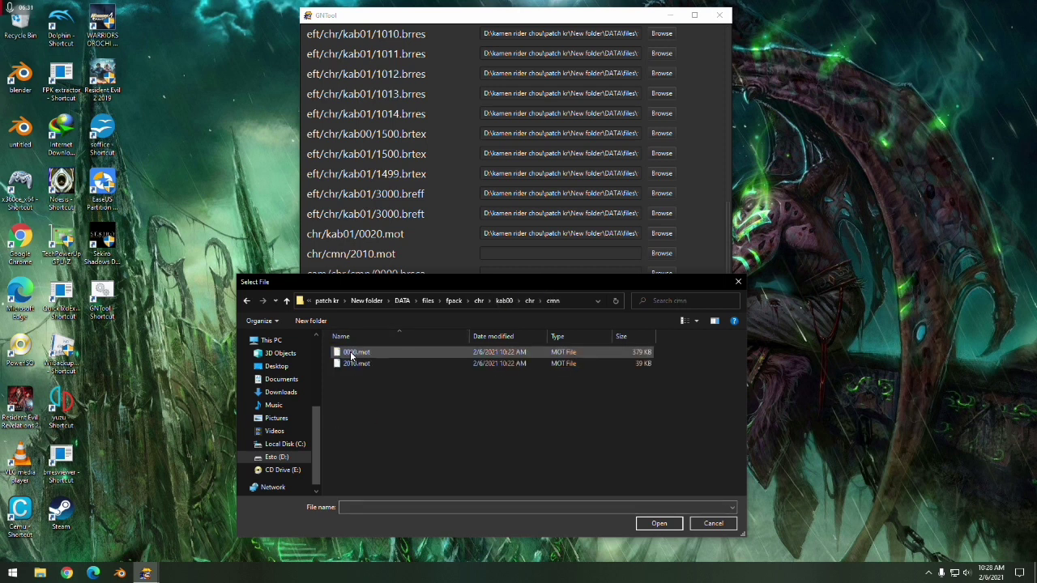
left_click(363, 366)
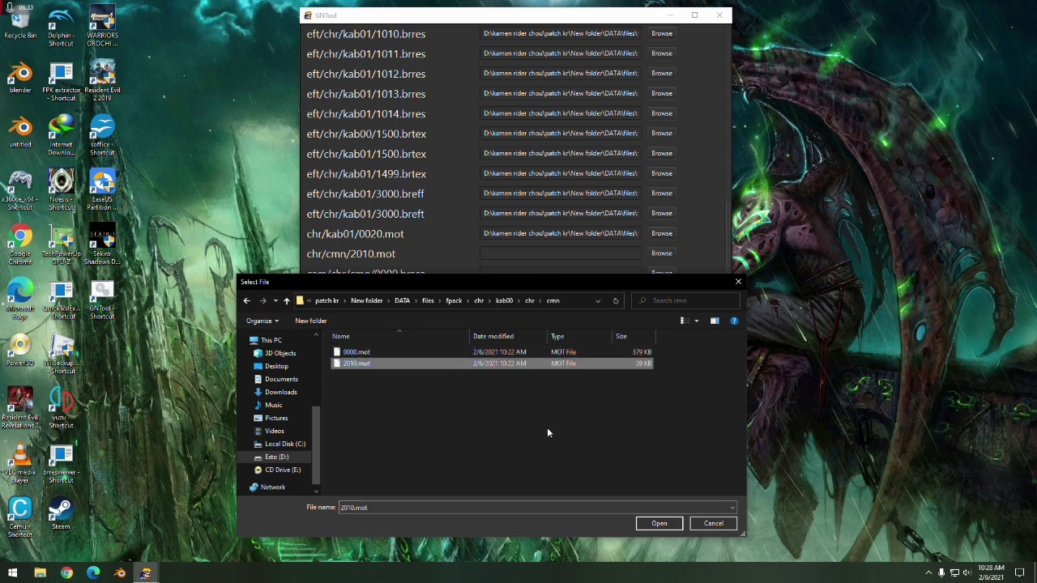
left_click(659, 523)
- Assign 0000.brsca from the kab00\cam\chr\cmn folder to the cam/chr/cmn/0000.brsca entry
left_click(661, 274)
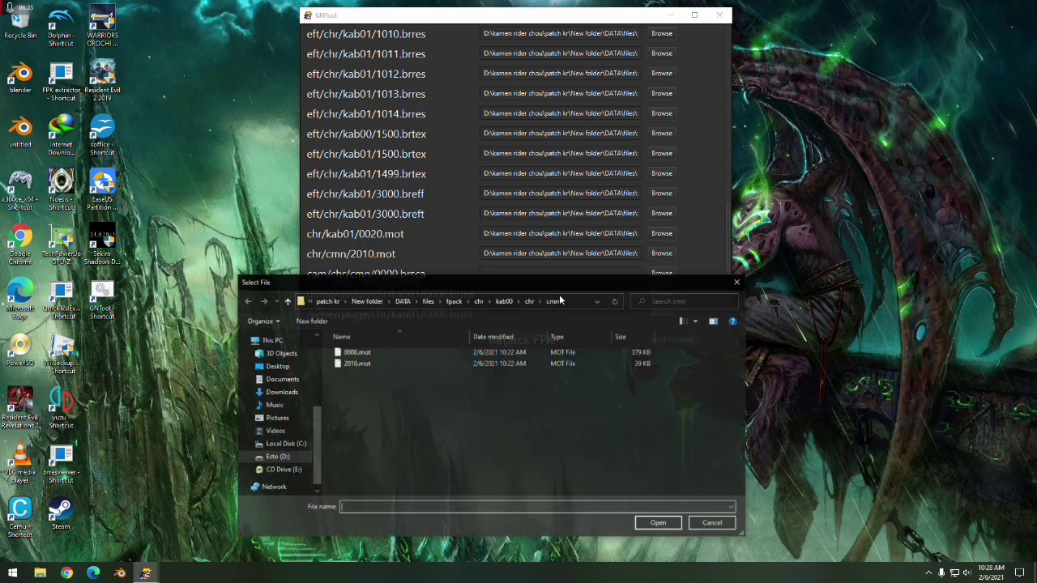
left_click(498, 300)
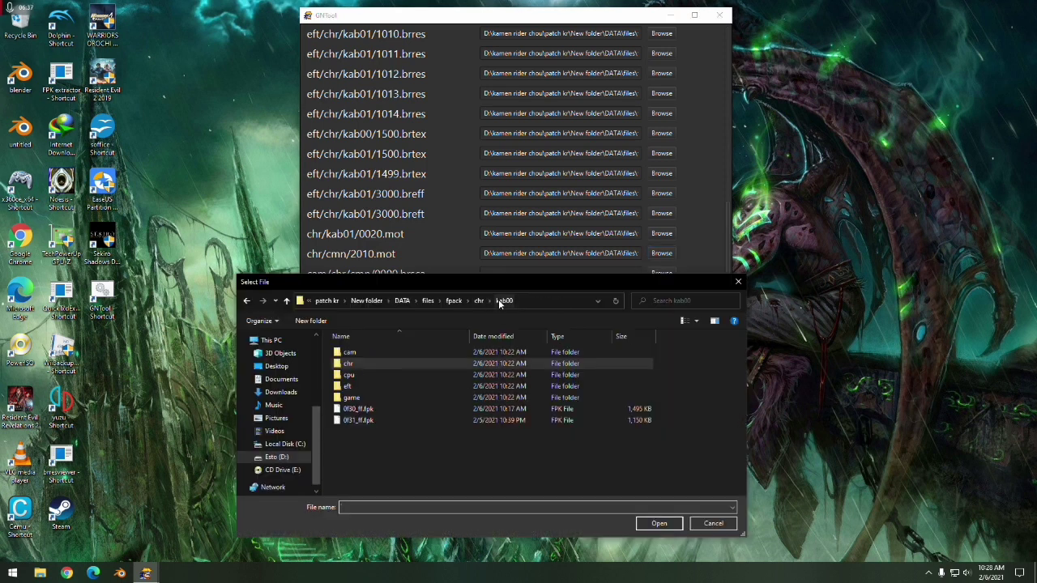
double_click(390, 353)
left_click_drag(420, 298, 420, 298)
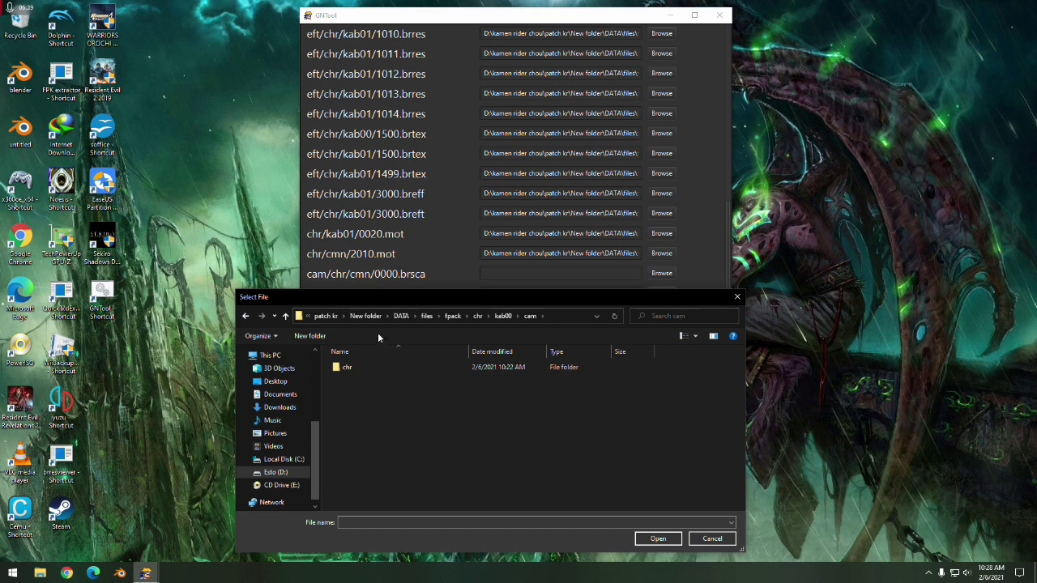
double_click(355, 367)
double_click(355, 369)
left_click(356, 371)
left_click(657, 539)
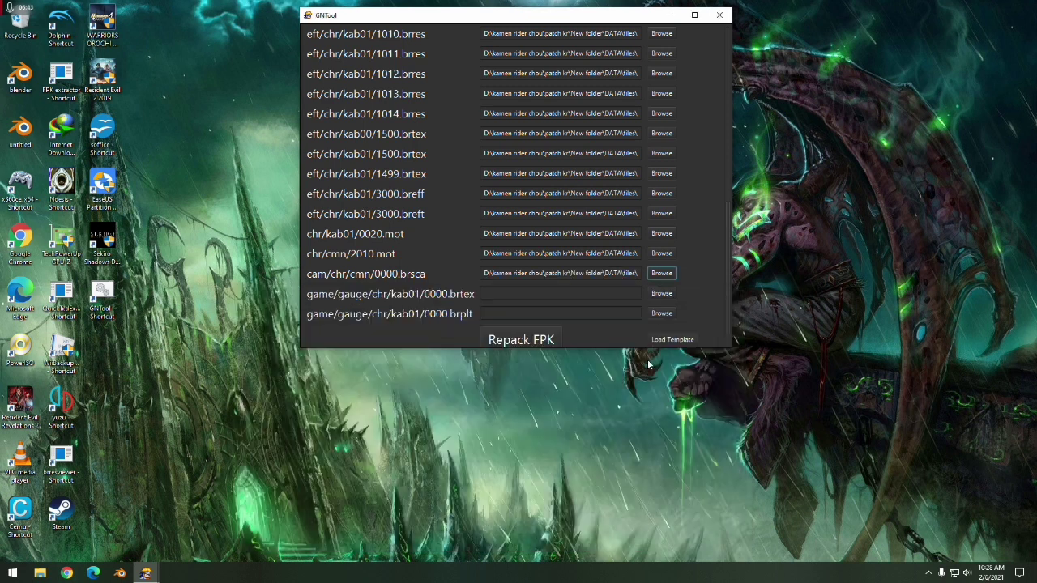
- Assign 0000.brtex from the kab00\game\gauge\chr\kab01 folder to the game/gauge/chr/kab01/0000.brtex entry
left_click(661, 295)
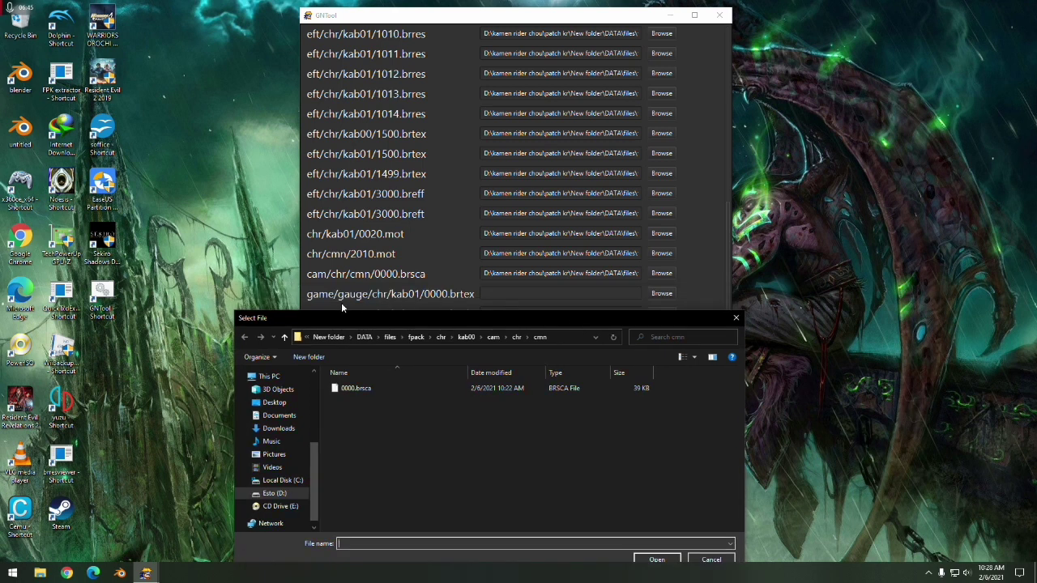
left_click(467, 337)
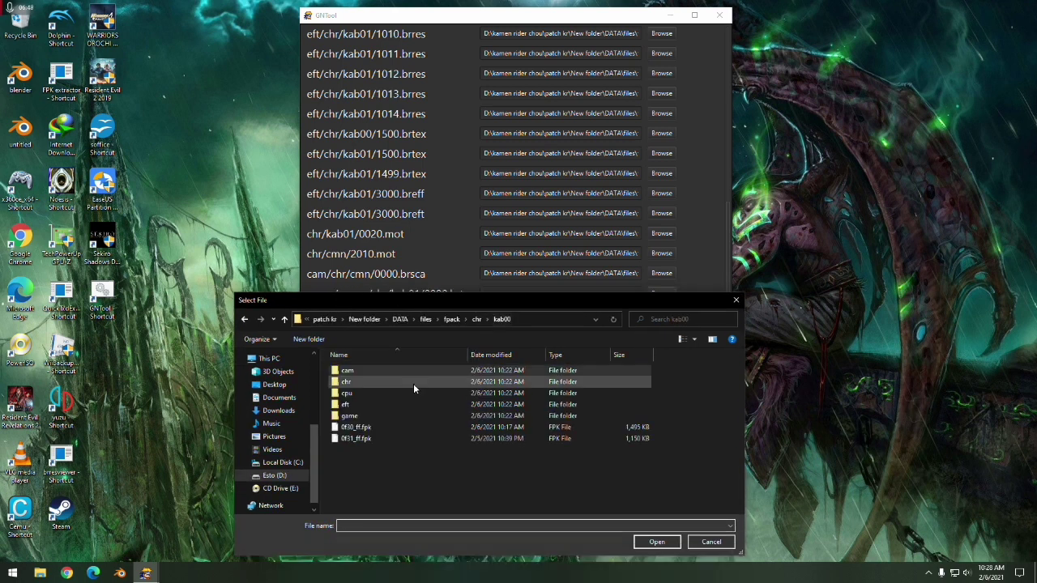
double_click(364, 415)
double_click(359, 372)
double_click(359, 372)
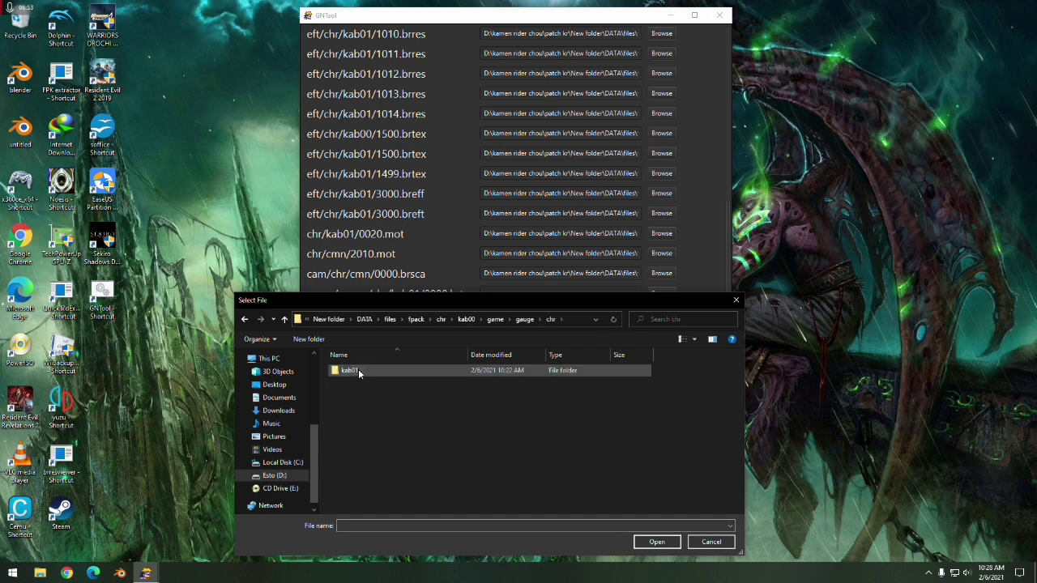
left_click_drag(428, 300, 430, 315)
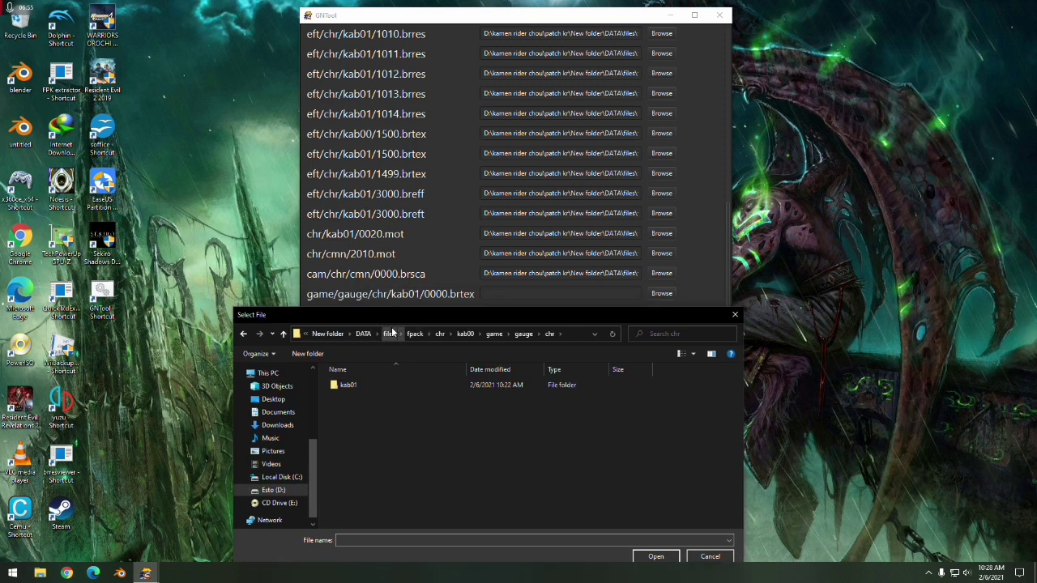
double_click(356, 371)
left_click_drag(443, 301, 501, 313)
left_click(415, 393)
left_click(696, 550)
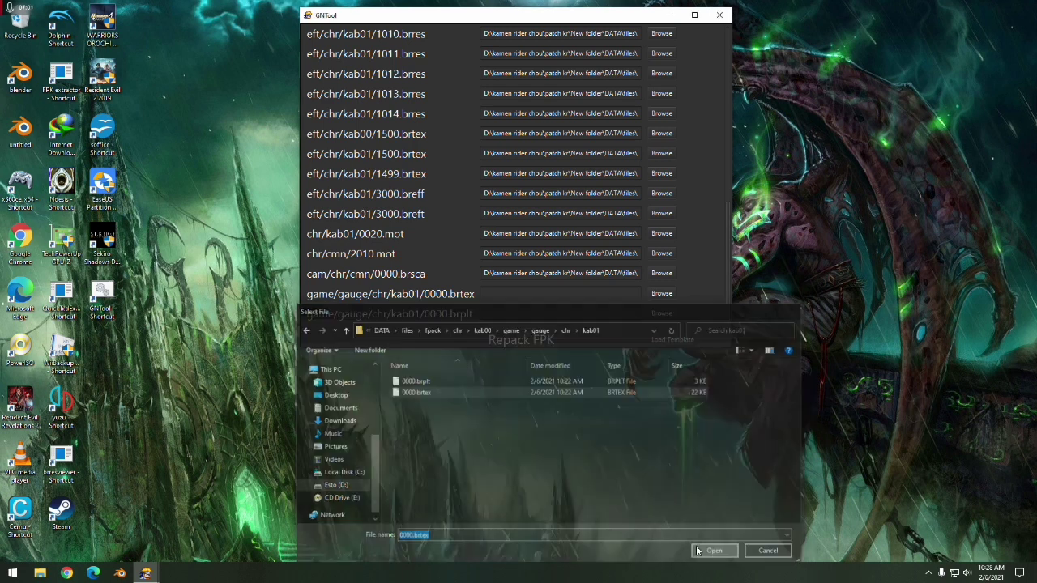
- Assign 0000.brplt from the game\gauge\chr\kab01 folder to the game/gauge/chr/kab01/0000.brplt entry
left_click(662, 314)
left_click(448, 372)
left_click_drag(580, 302, 606, 110)
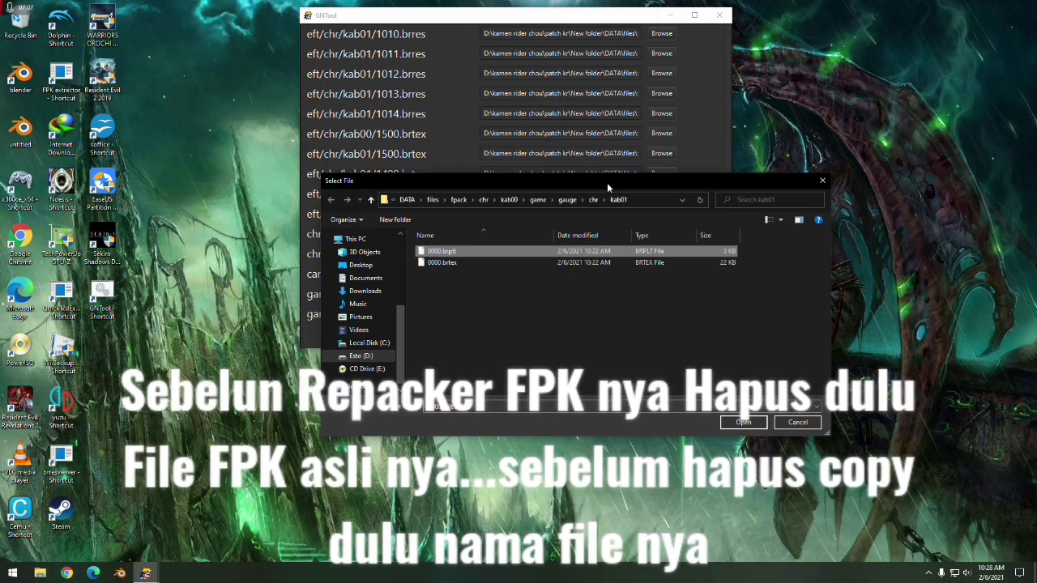
left_click(741, 426)
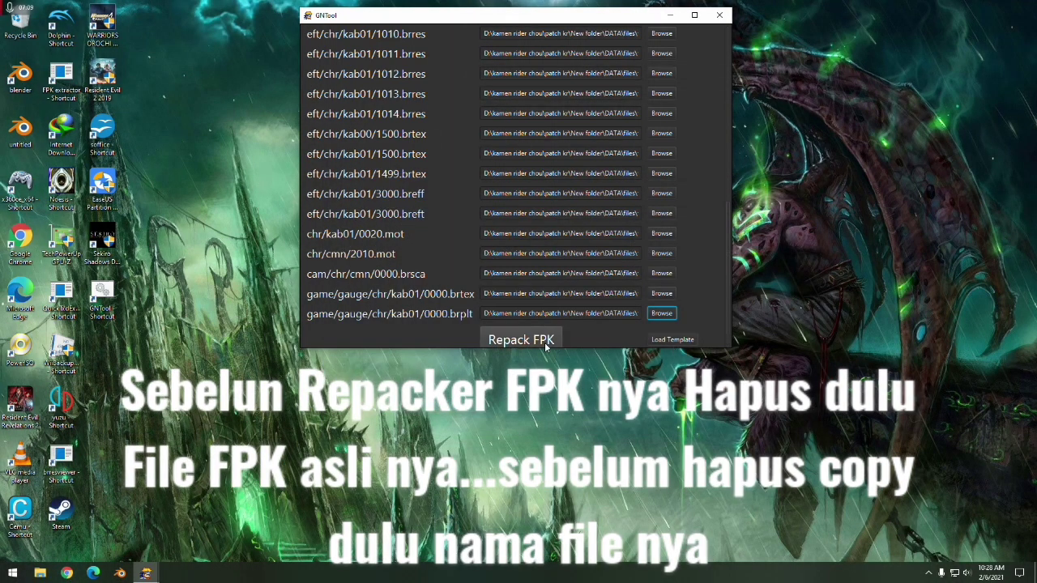
- In File Explorer's kab00 folder, copy the name of the original 0f31_ff.fpk and delete that file
left_click(40, 573)
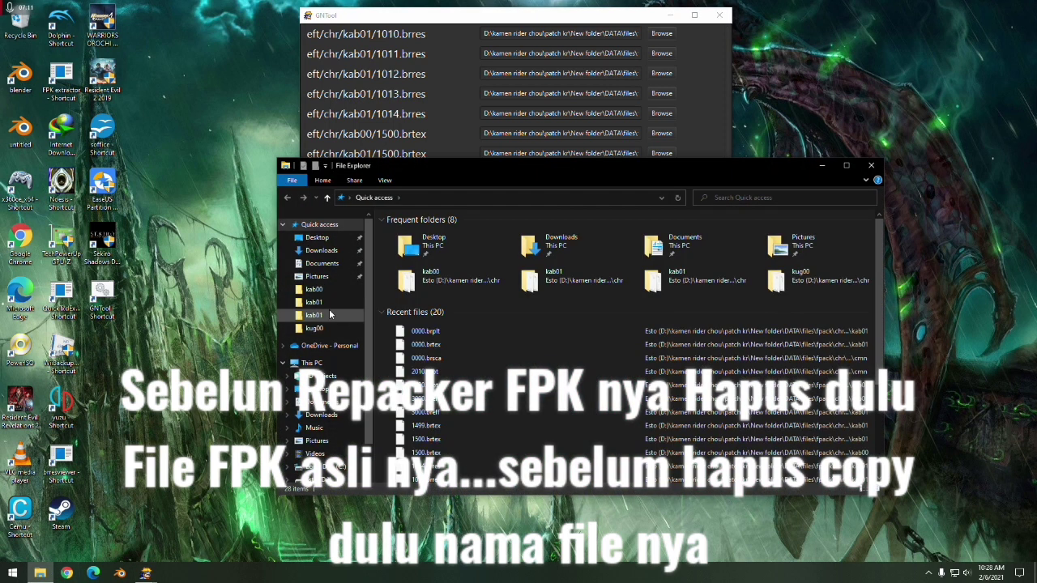
left_click(316, 289)
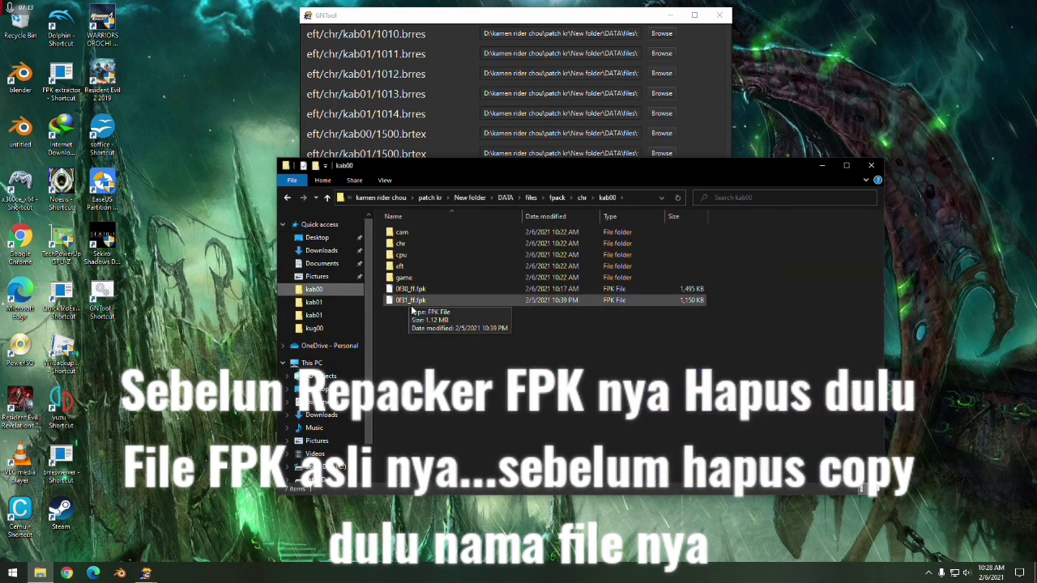
right_click(412, 305)
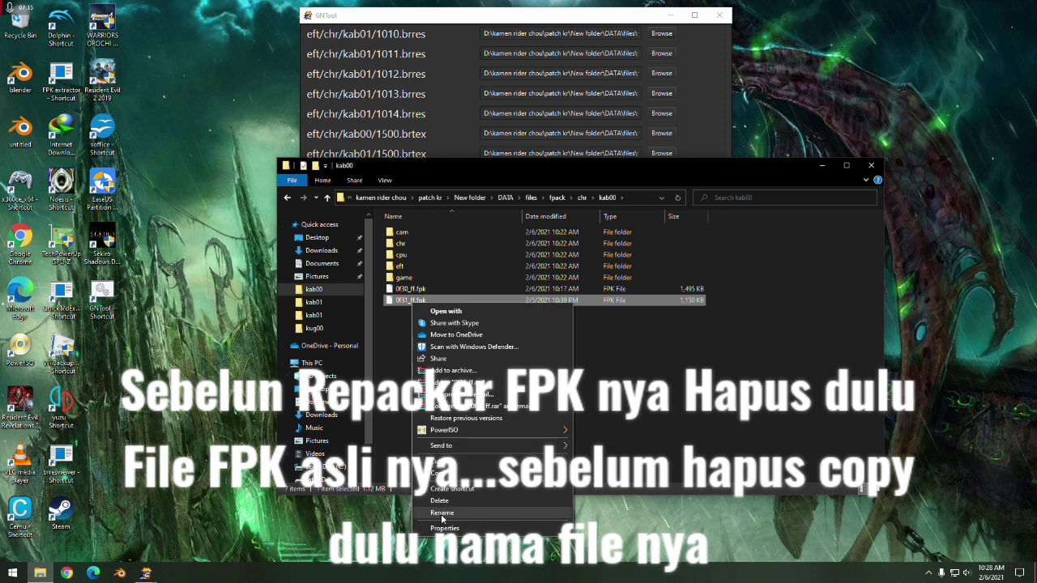
left_click(444, 478)
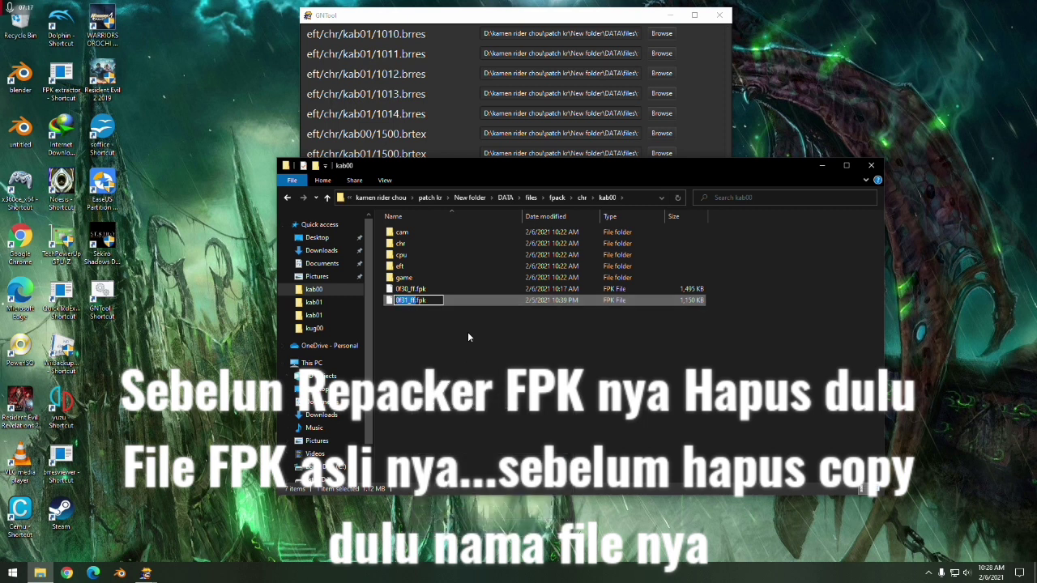
left_click(439, 338)
right_click(418, 300)
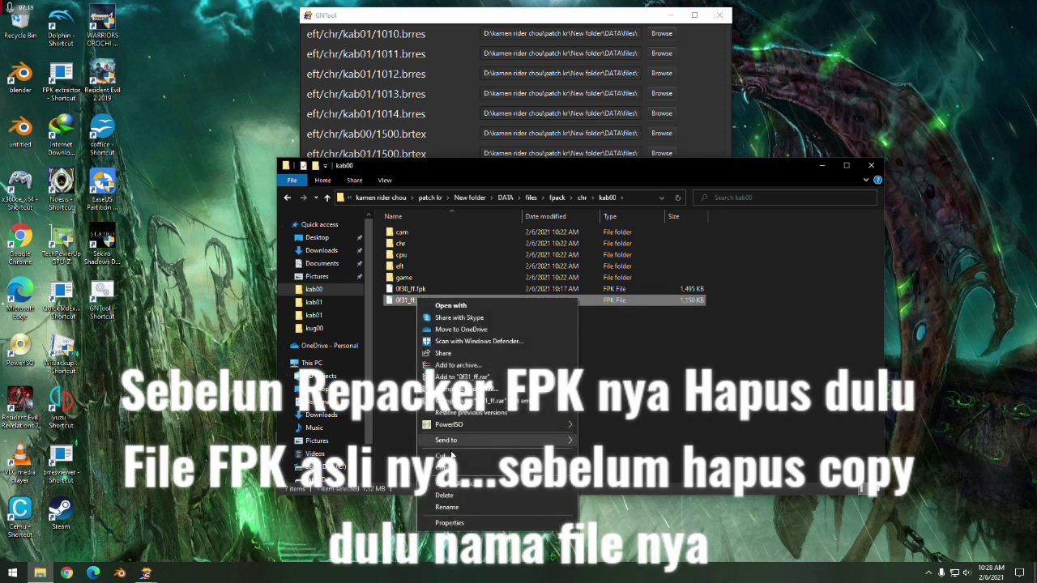
left_click(444, 495)
- Repack the assigned files in GNTool as 0f31_ff.fpk in the kab00 folder and dismiss the completion notice
left_click(503, 152)
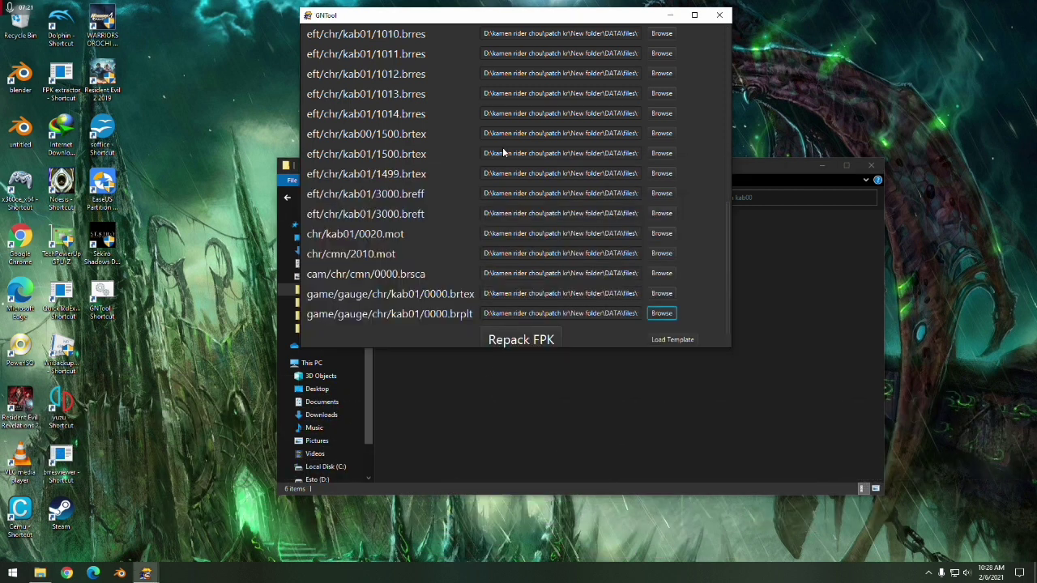
left_click(521, 339)
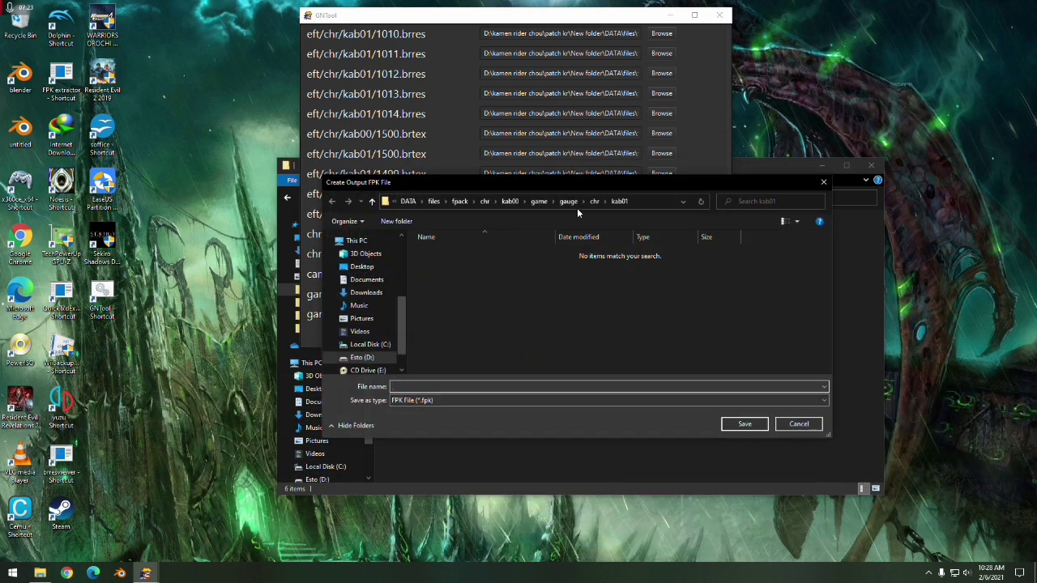
left_click(510, 202)
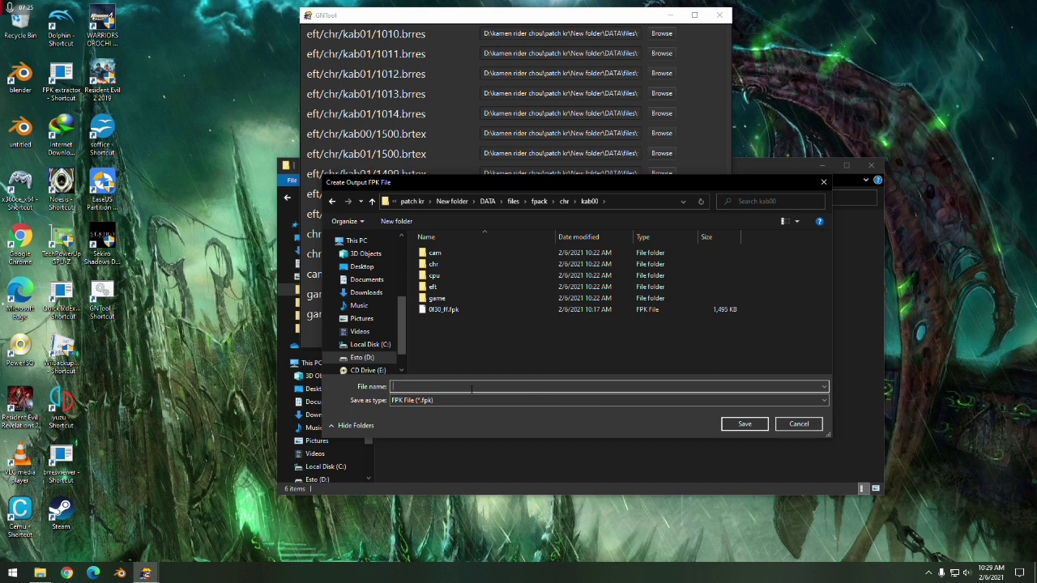
left_click(736, 423)
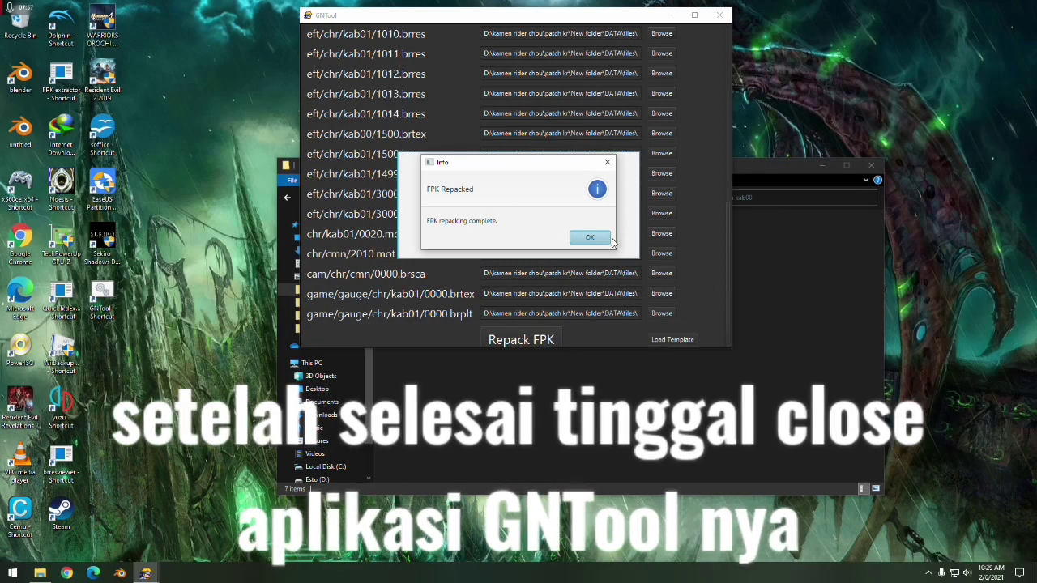
left_click(604, 239)
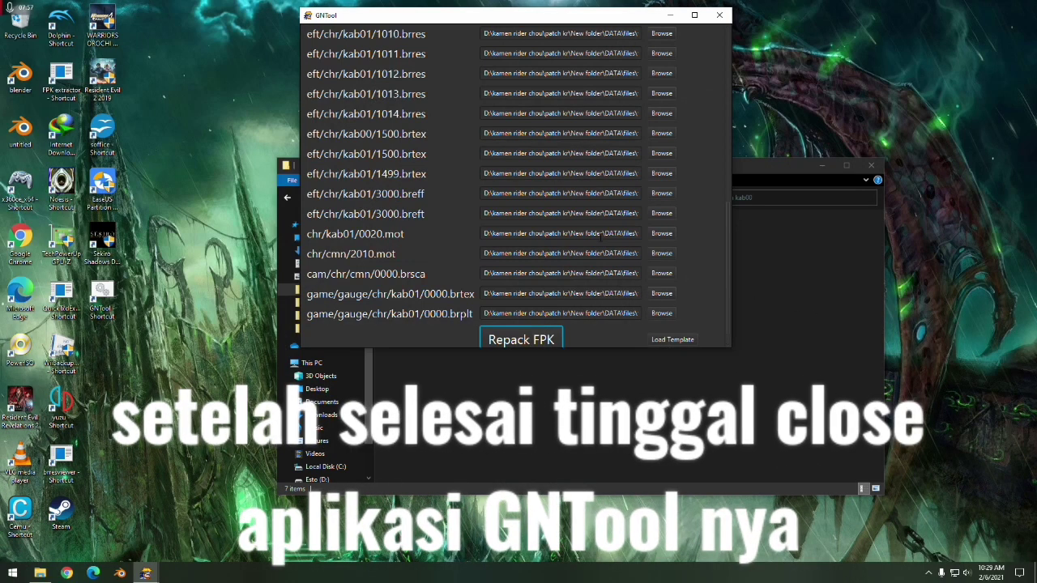
- Close the FPK repacker and the remaining GNTool windows
left_click(718, 14)
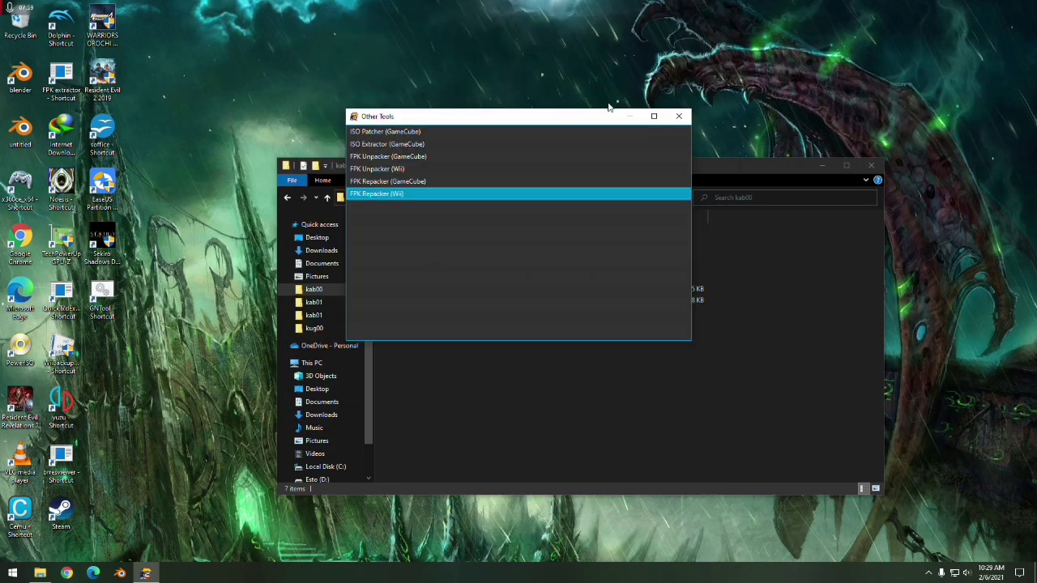
left_click(686, 117)
left_click(576, 153)
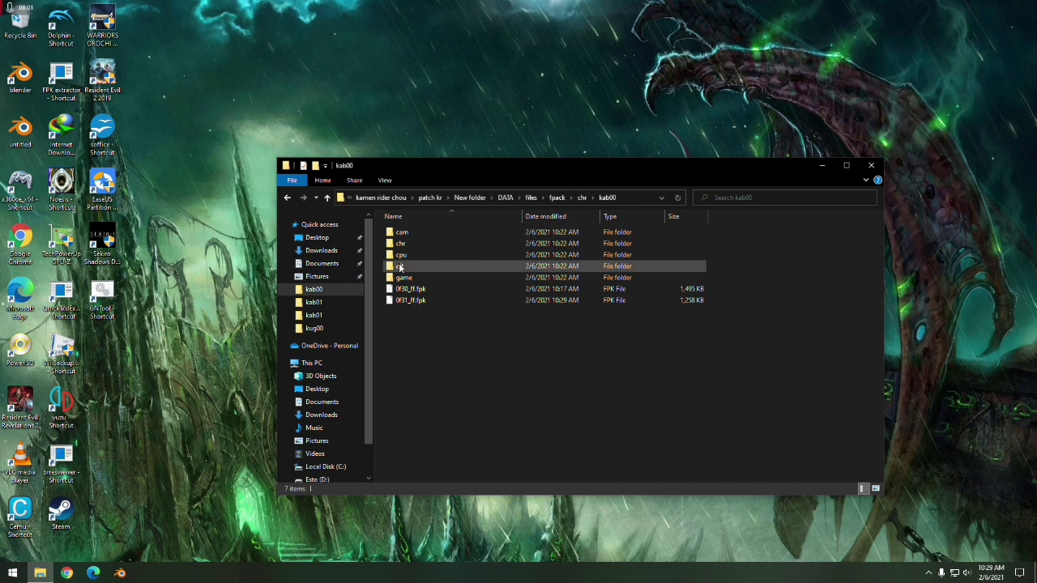
- Delete the extracted cam, chr, cpu, eft and game folders from kab00 and close File Explorer
left_click_drag(382, 235, 458, 280)
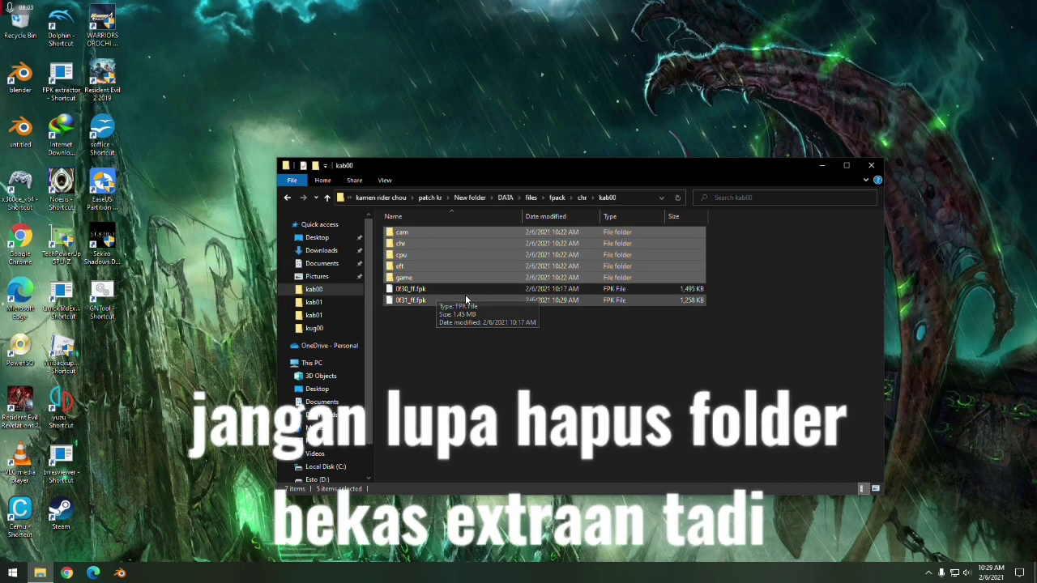
key("Delete")
left_click(871, 165)
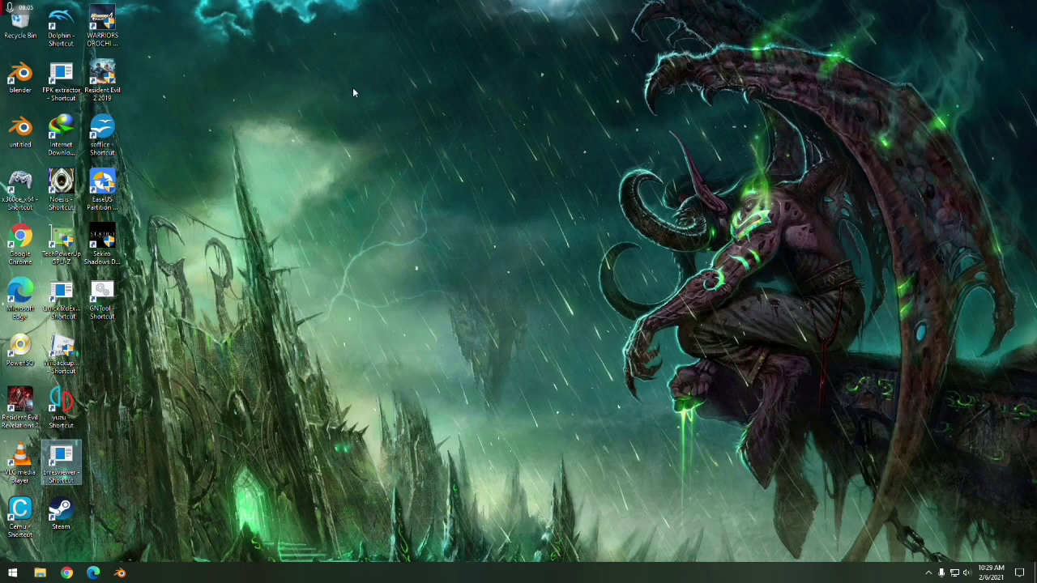
- Open Dolphin and check the game folder paths in its settings
double_click(65, 24)
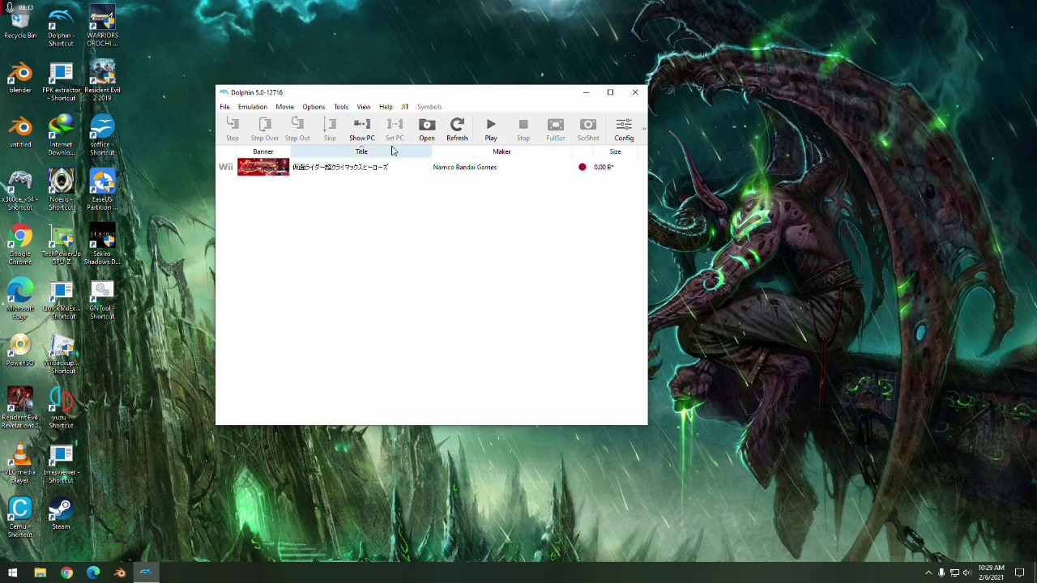
left_click(623, 130)
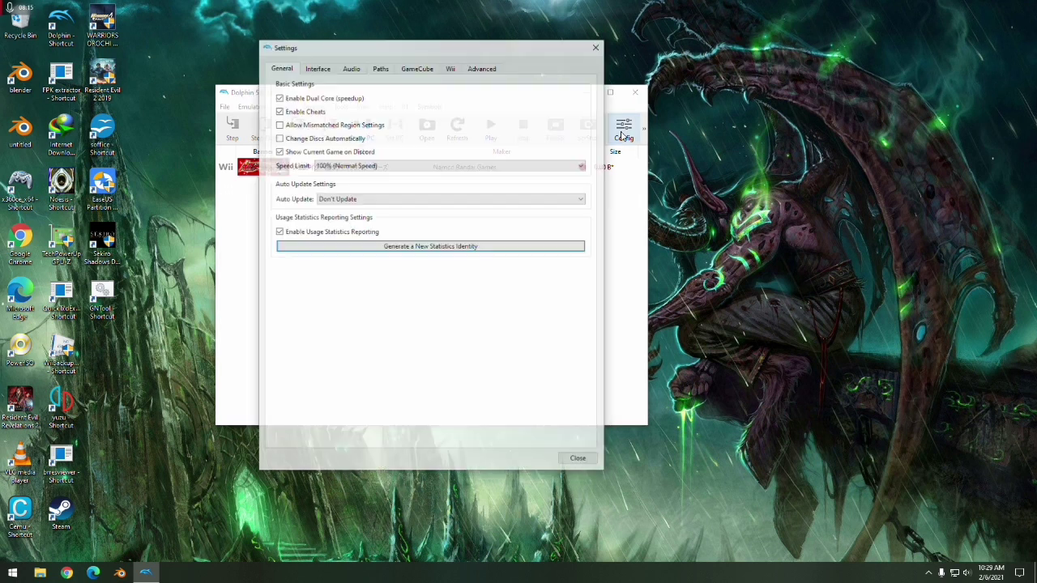
left_click(379, 67)
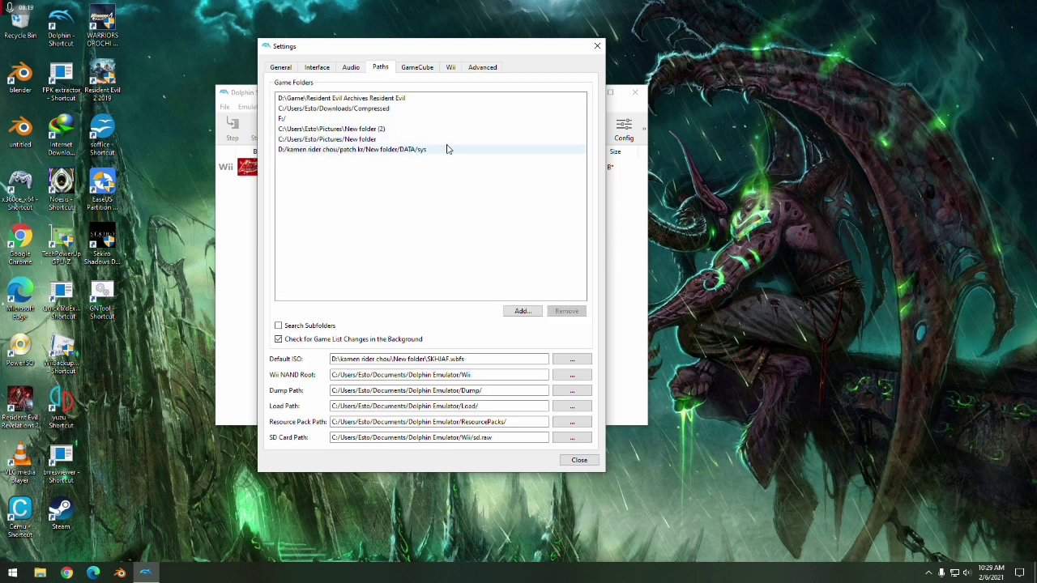
left_click(598, 46)
- Launch 仮面ライダー超クライマックスヒーローズ, set the speaker volume to 40, and continue past the load message
double_click(372, 172)
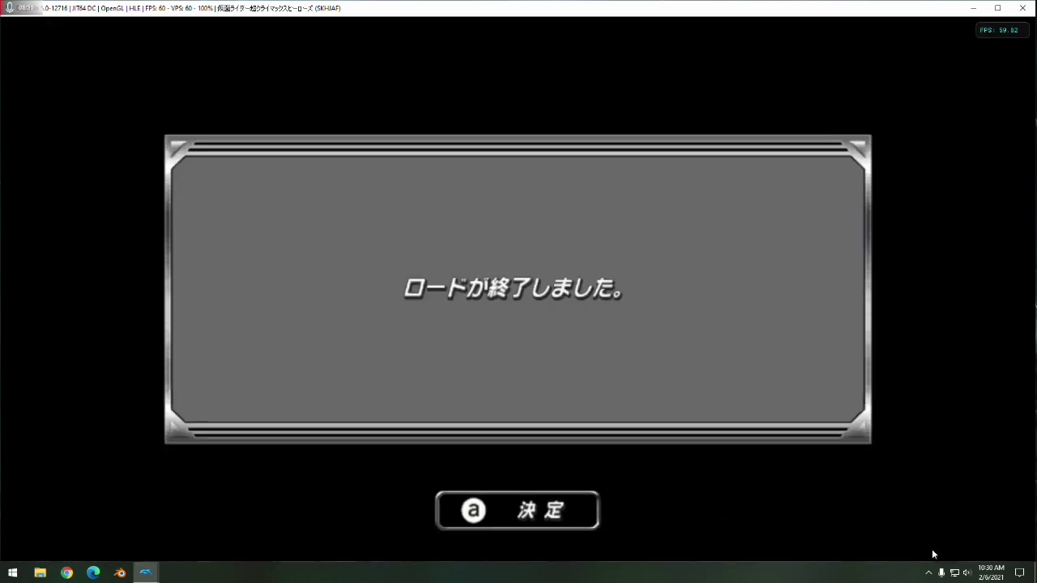
left_click(967, 572)
left_click(928, 547)
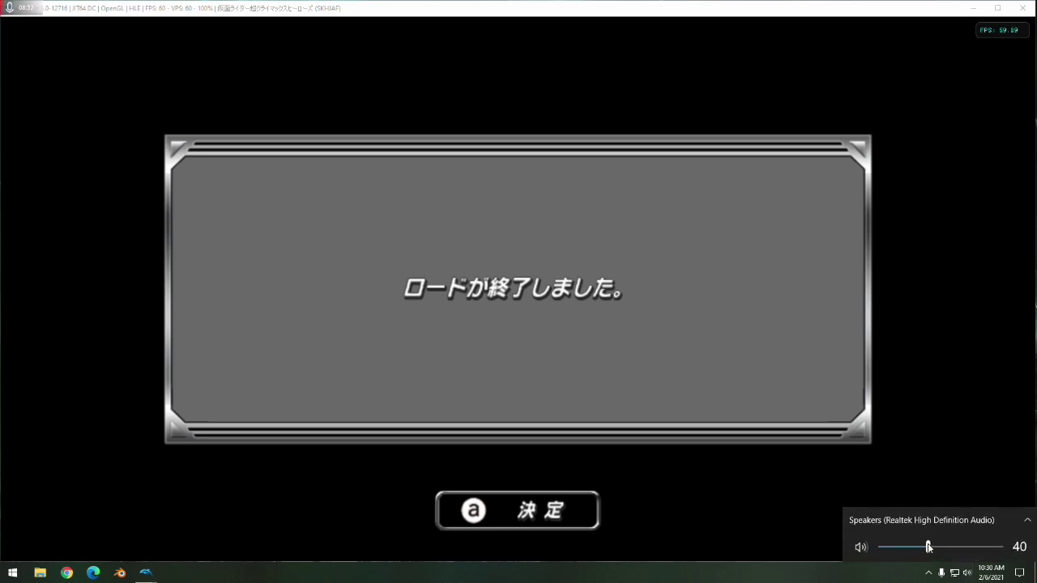
left_click(694, 405)
left_click(694, 402)
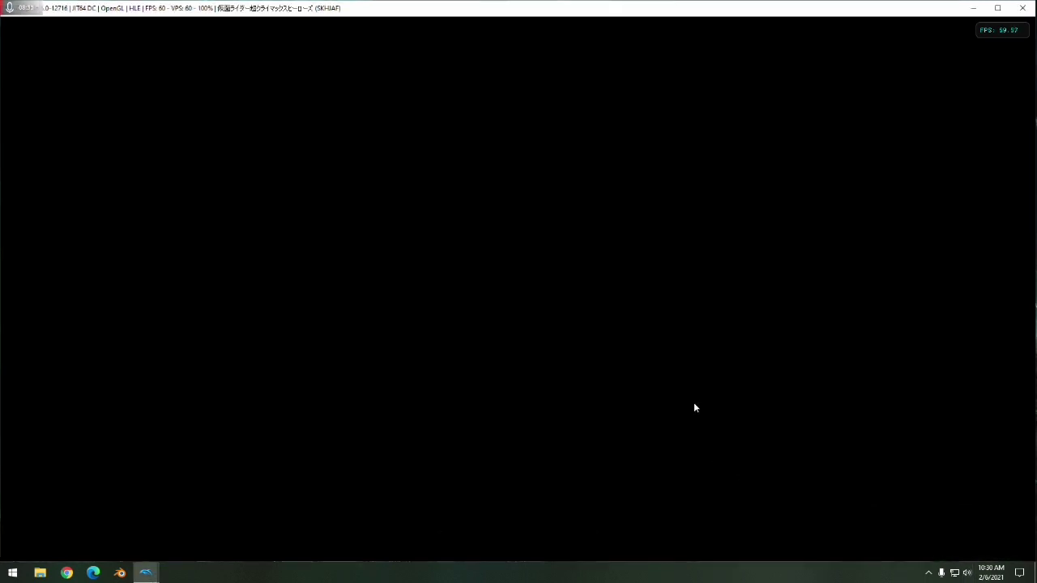